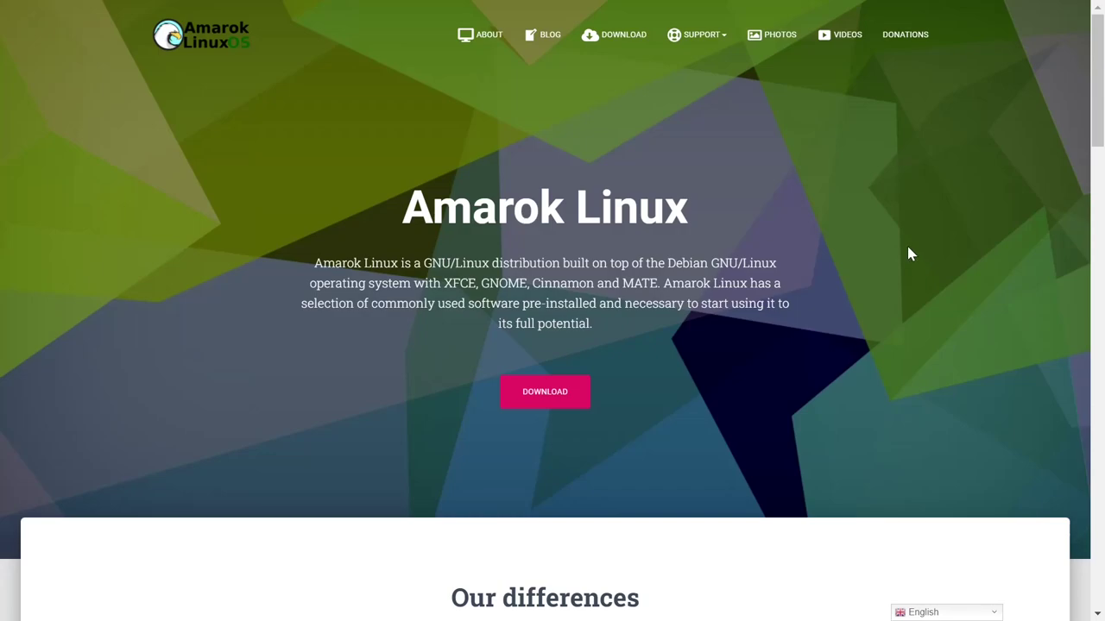
- Look through the Amarok Linux home page, covering the differences, the home, office and gaming uses, and the latest news
{"action": "scroll", "coordinate": [908, 250], "scroll_direction": "down", "scroll_amount": 3}
{"action": "scroll", "coordinate": [909, 254], "scroll_direction": "down", "scroll_amount": 1}
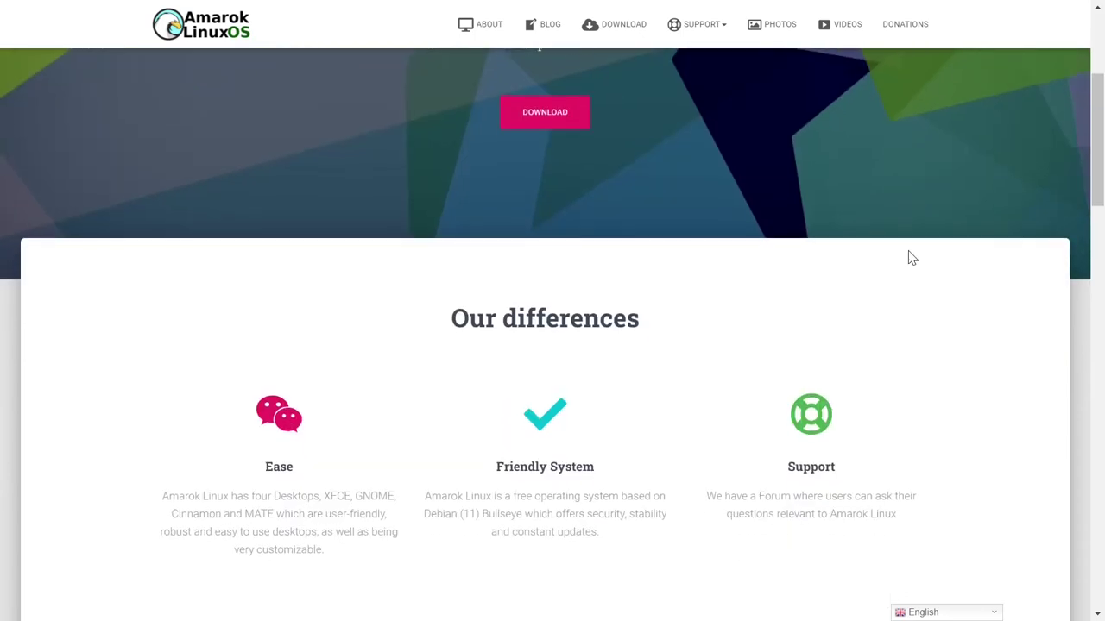
{"action": "scroll", "coordinate": [912, 256], "scroll_direction": "down", "scroll_amount": 5}
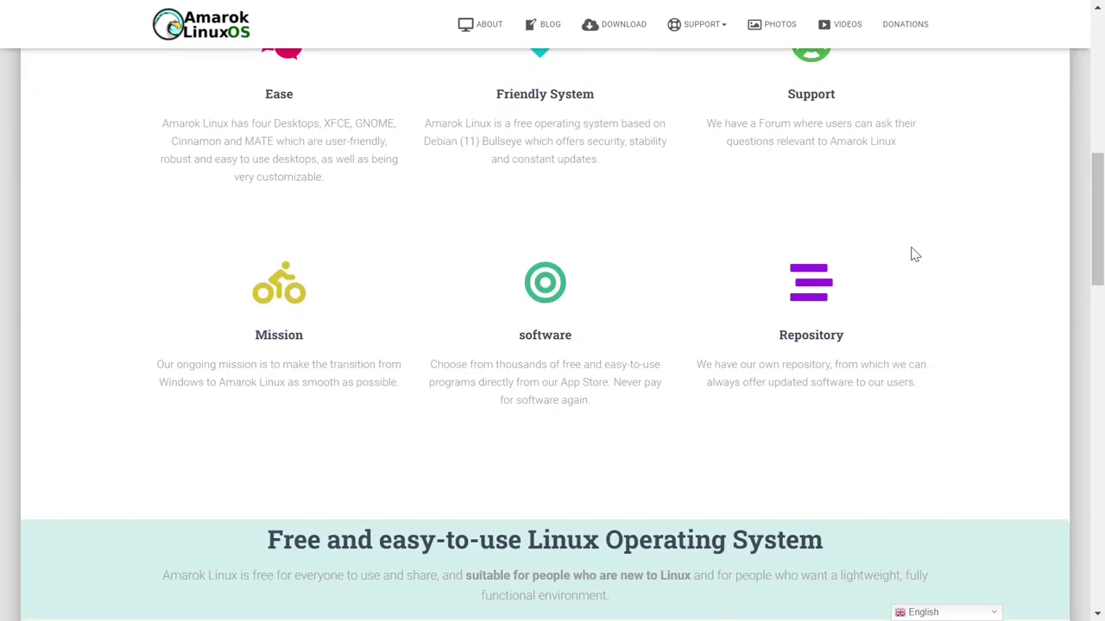
{"action": "scroll", "coordinate": [913, 252], "scroll_direction": "down", "scroll_amount": 4}
{"action": "scroll", "coordinate": [914, 253], "scroll_direction": "down", "scroll_amount": 2}
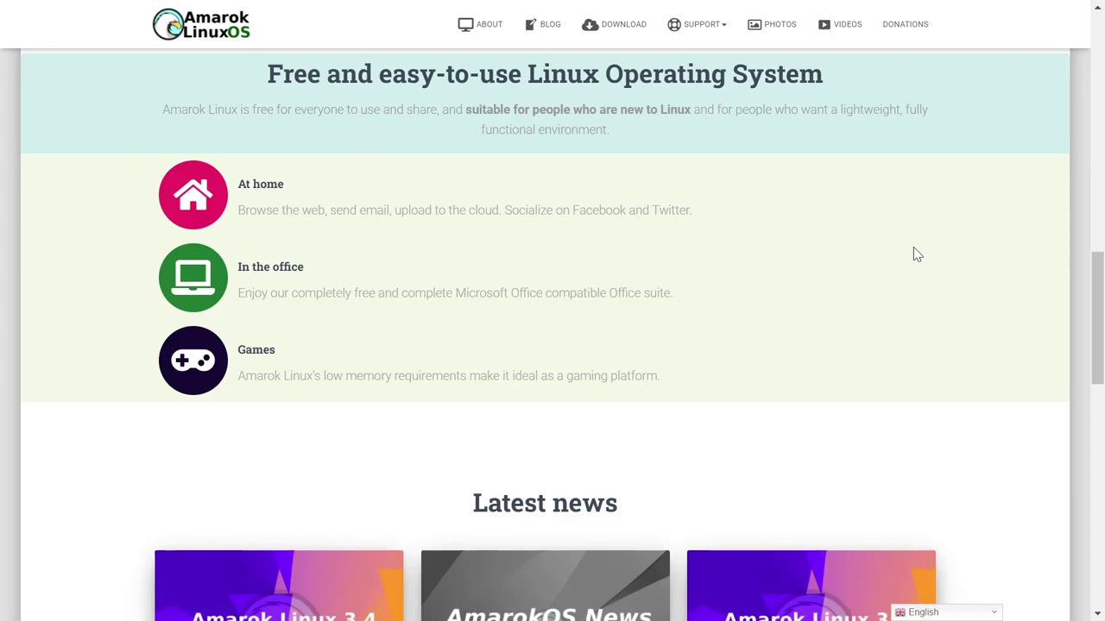
{"action": "scroll", "coordinate": [916, 255], "scroll_direction": "down", "scroll_amount": 1}
{"action": "scroll", "coordinate": [917, 254], "scroll_direction": "down", "scroll_amount": 3}
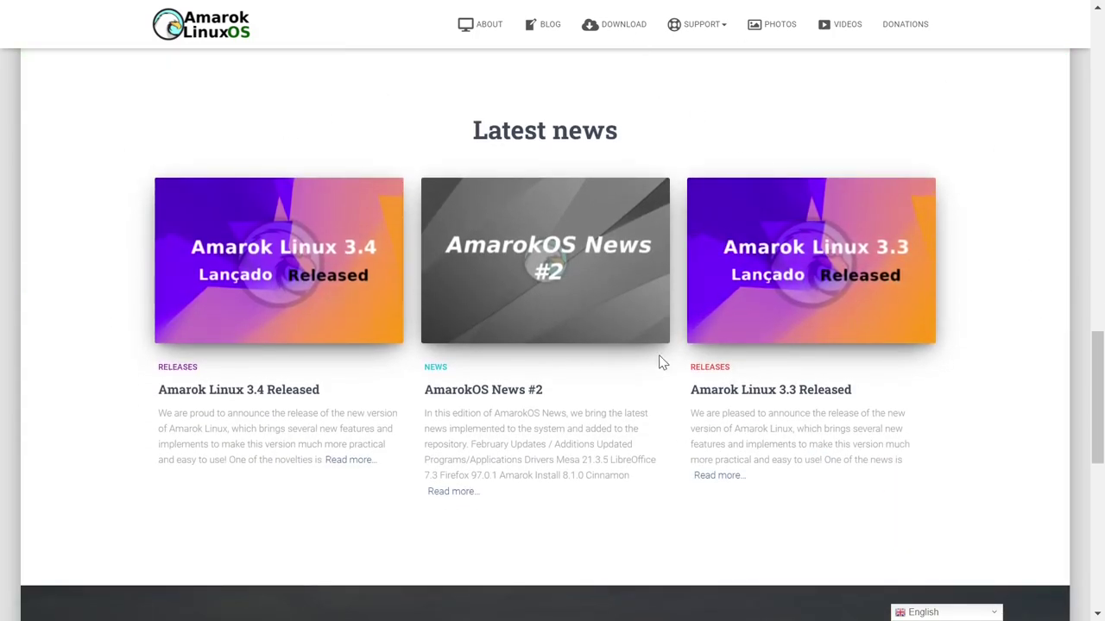
{"action": "scroll", "coordinate": [806, 291], "scroll_direction": "up", "scroll_amount": 10}
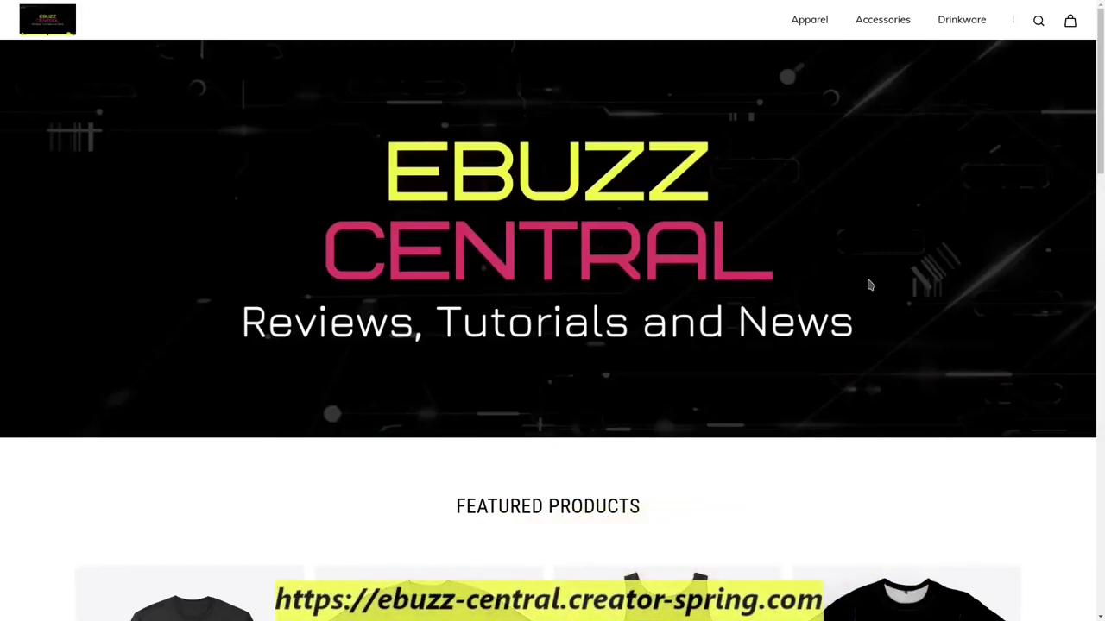
- Look over the start of the Ebuzz Central store's featured products and its Apparel, Accessories and Drinkware categories
{"action": "scroll", "coordinate": [870, 285], "scroll_direction": "down", "scroll_amount": 4}
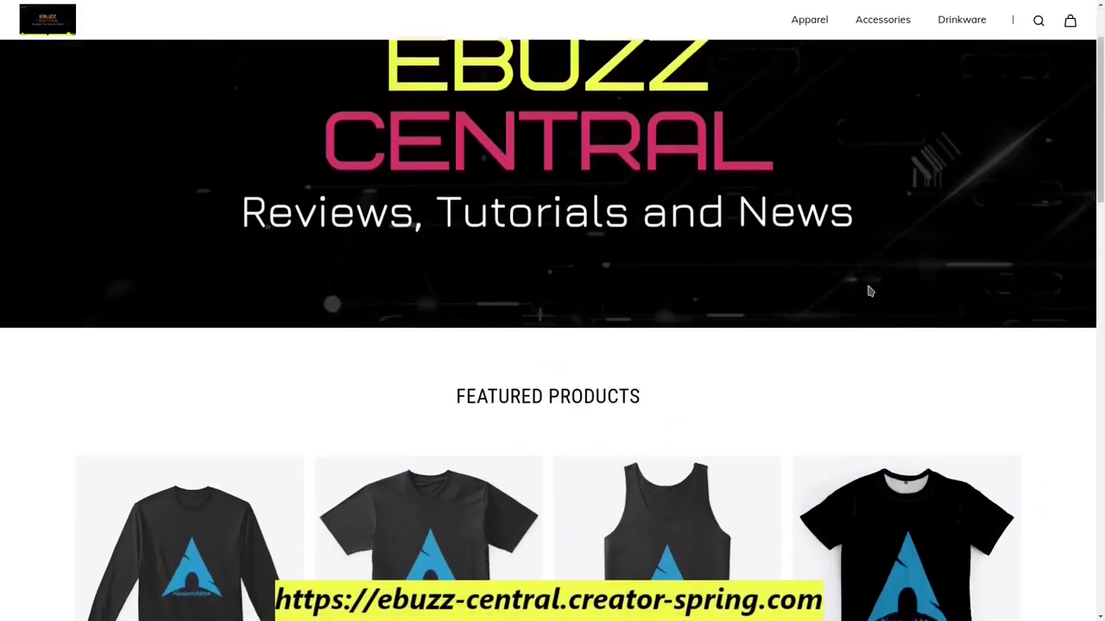
{"action": "scroll", "coordinate": [868, 296], "scroll_direction": "down", "scroll_amount": 2}
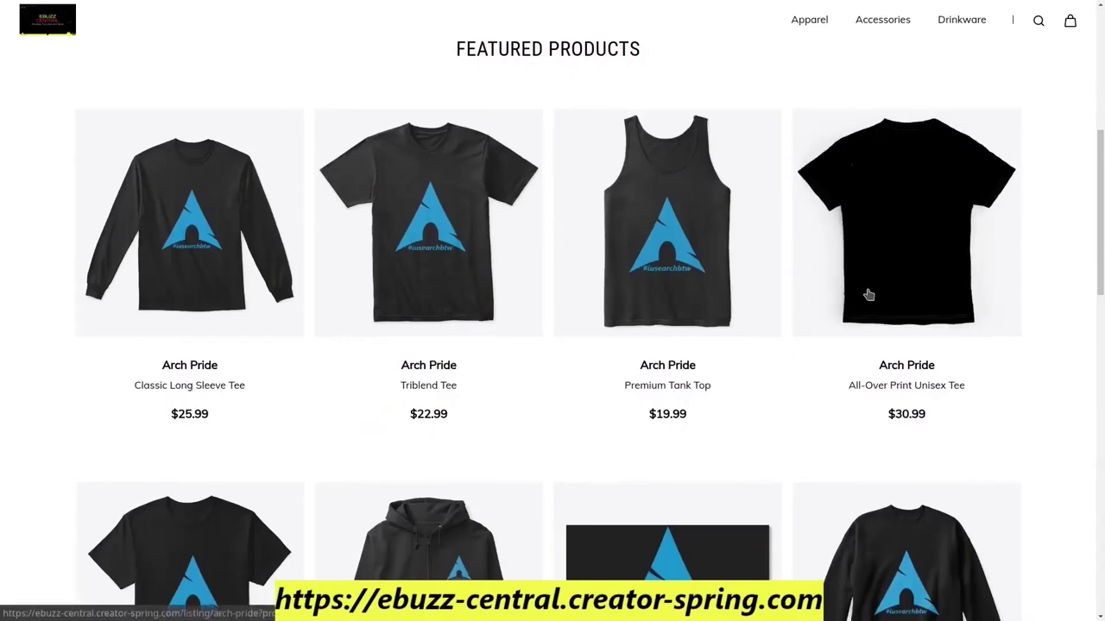
{"action": "scroll", "coordinate": [869, 295], "scroll_direction": "up", "scroll_amount": 6}
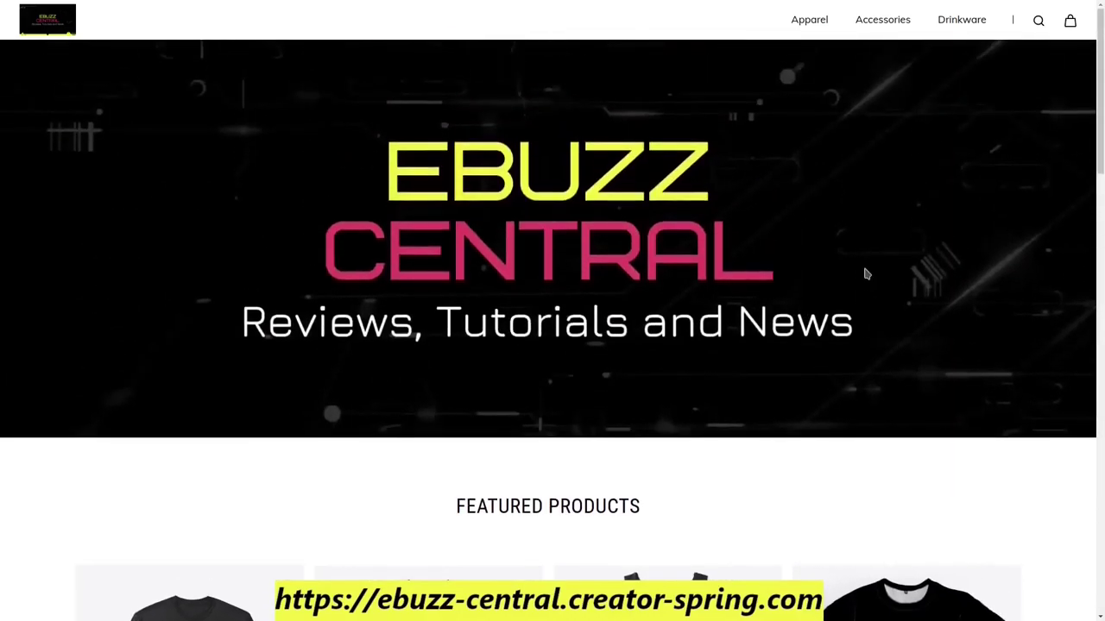
{"action": "mouse_move", "coordinate": [814, 32]}
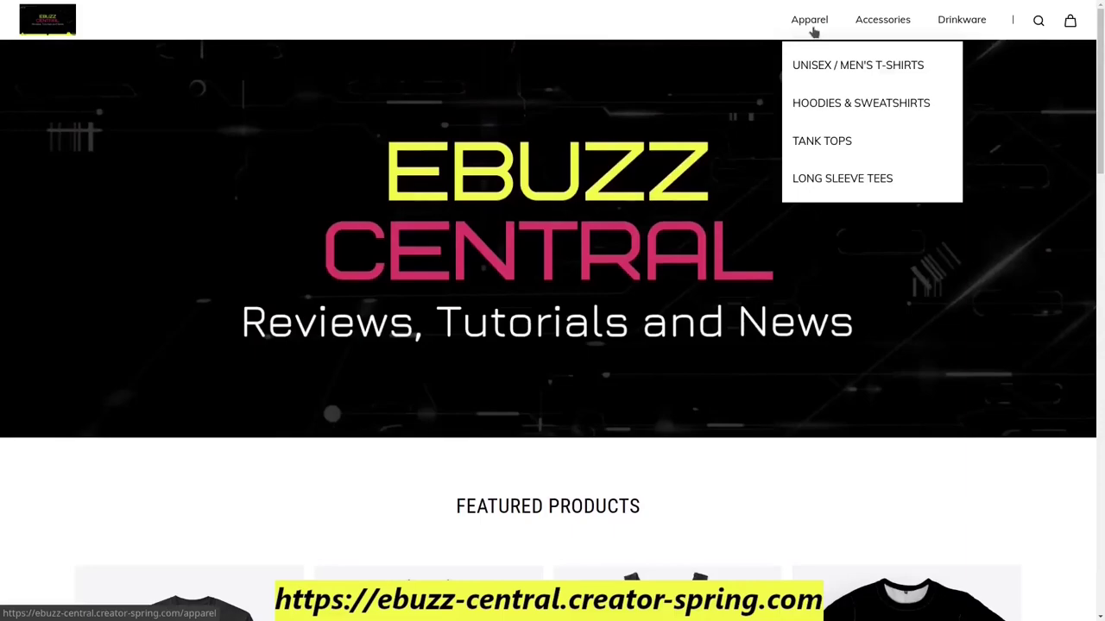
{"action": "mouse_move", "coordinate": [869, 32]}
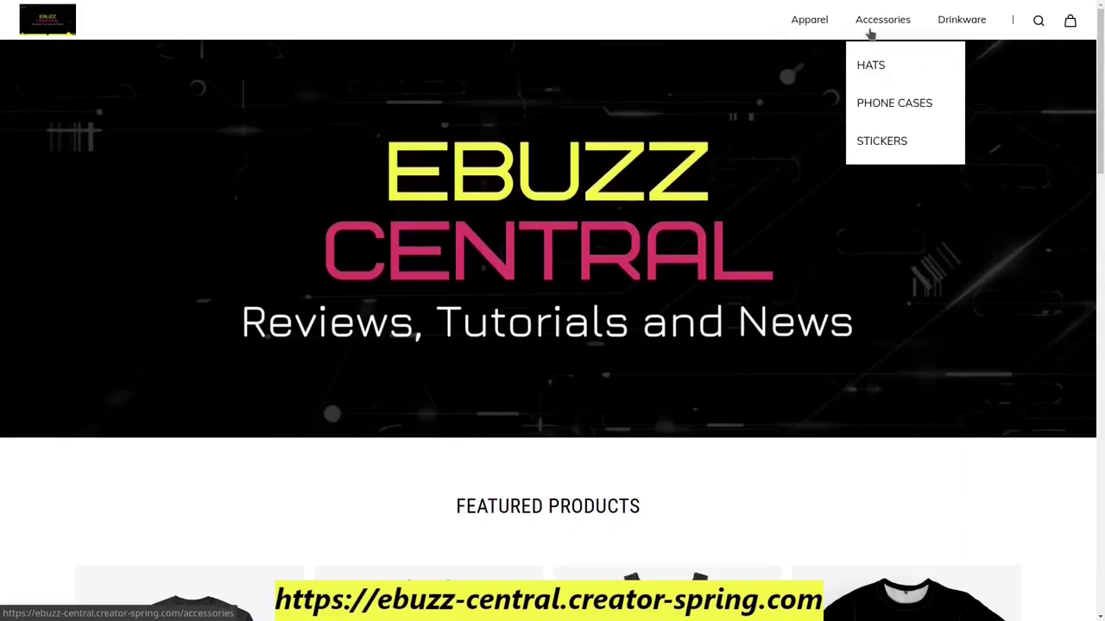
{"action": "mouse_move", "coordinate": [948, 28]}
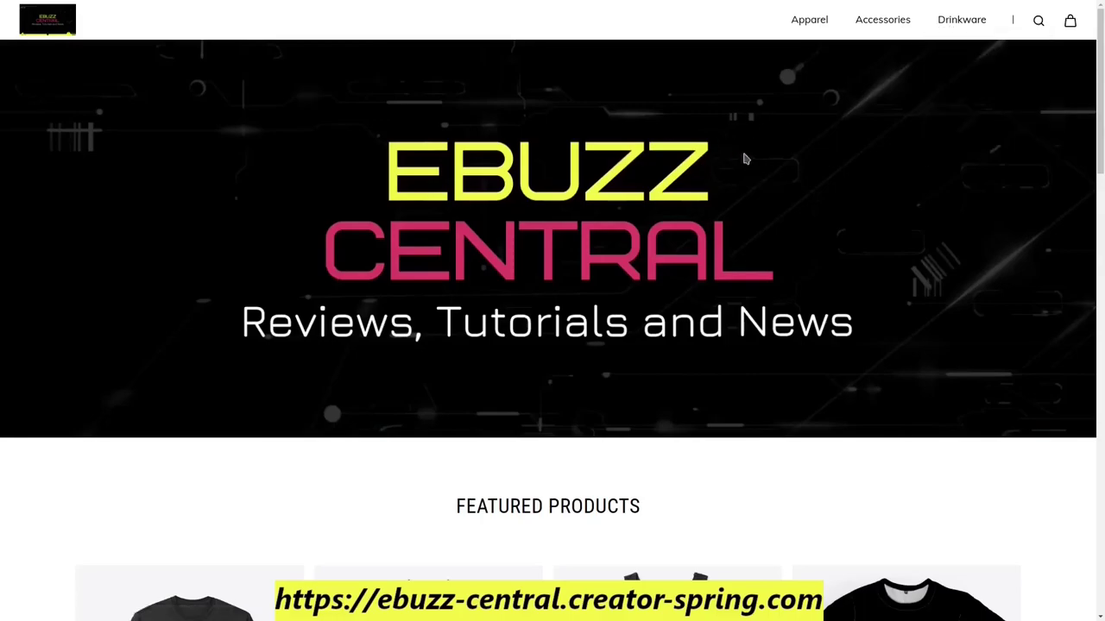
- Browse the full range of featured products on the store's home page, from the Arch Pride shirts to the sudo apt-get sticker
{"action": "scroll", "coordinate": [743, 162], "scroll_direction": "down", "scroll_amount": 4}
{"action": "scroll", "coordinate": [744, 163], "scroll_direction": "down", "scroll_amount": 8}
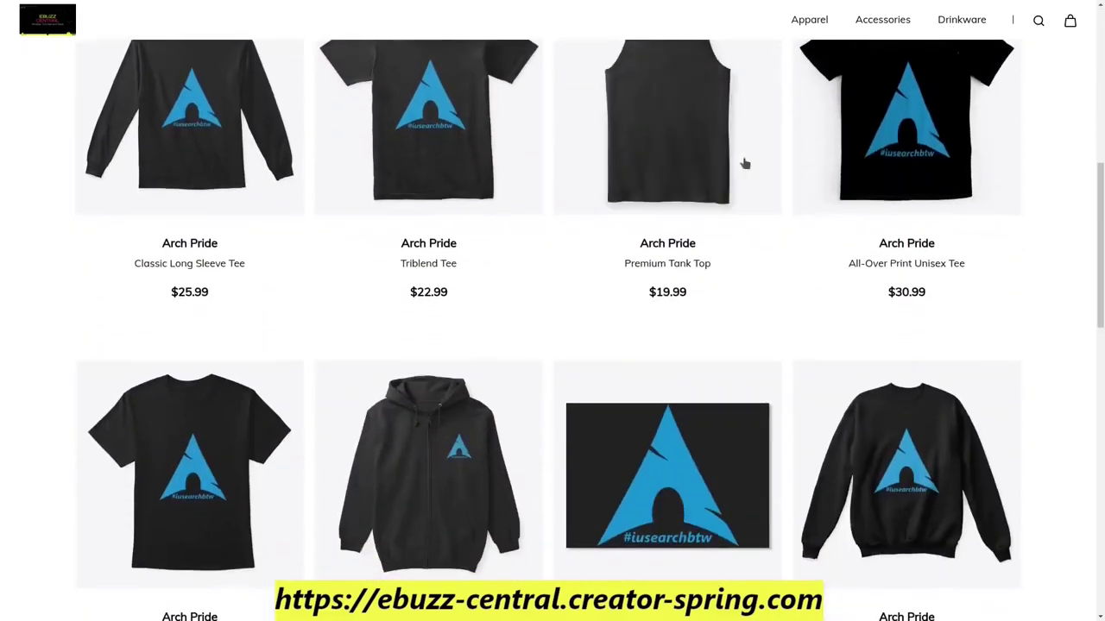
{"action": "scroll", "coordinate": [745, 164], "scroll_direction": "down", "scroll_amount": 7}
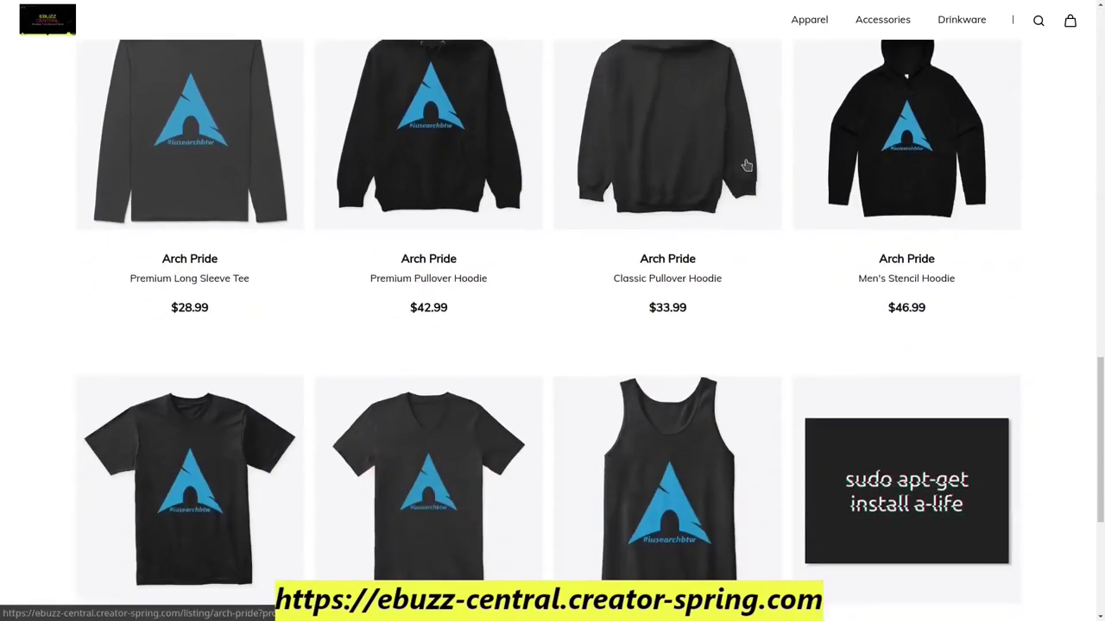
{"action": "scroll", "coordinate": [747, 166], "scroll_direction": "down", "scroll_amount": 1}
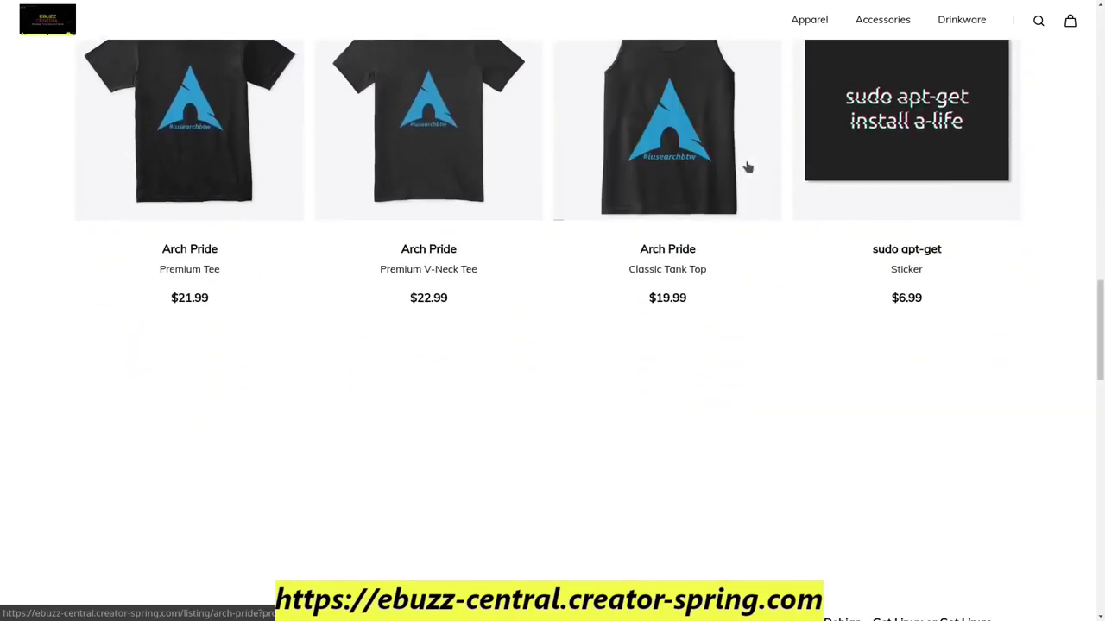
{"action": "scroll", "coordinate": [749, 169], "scroll_direction": "up", "scroll_amount": 3}
{"action": "scroll", "coordinate": [749, 169], "scroll_direction": "up", "scroll_amount": 11}
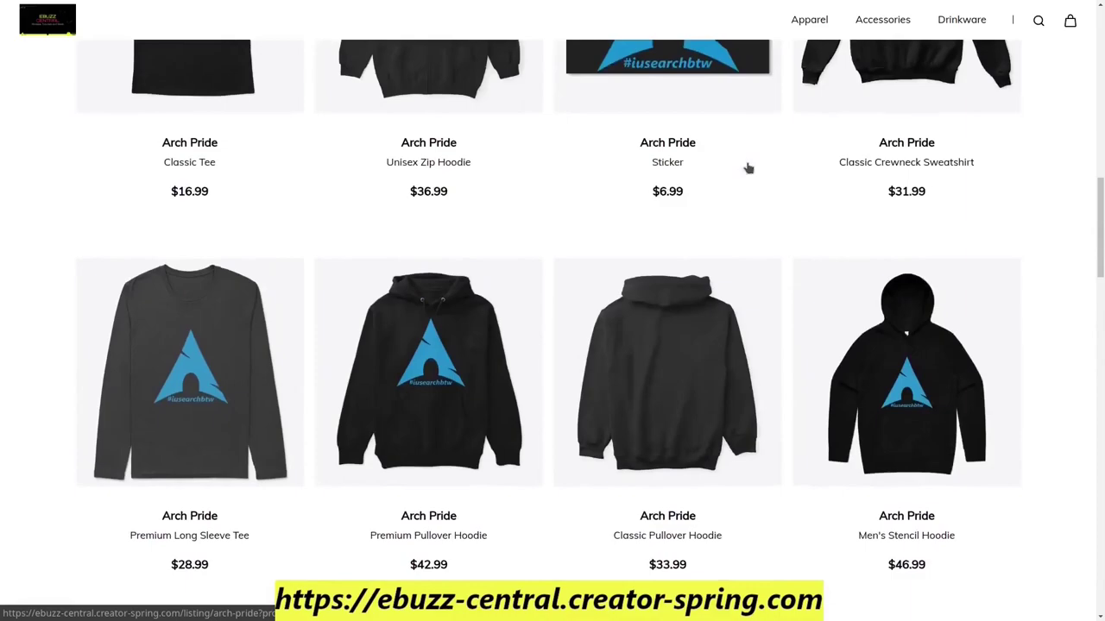
{"action": "scroll", "coordinate": [747, 168], "scroll_direction": "up", "scroll_amount": 6}
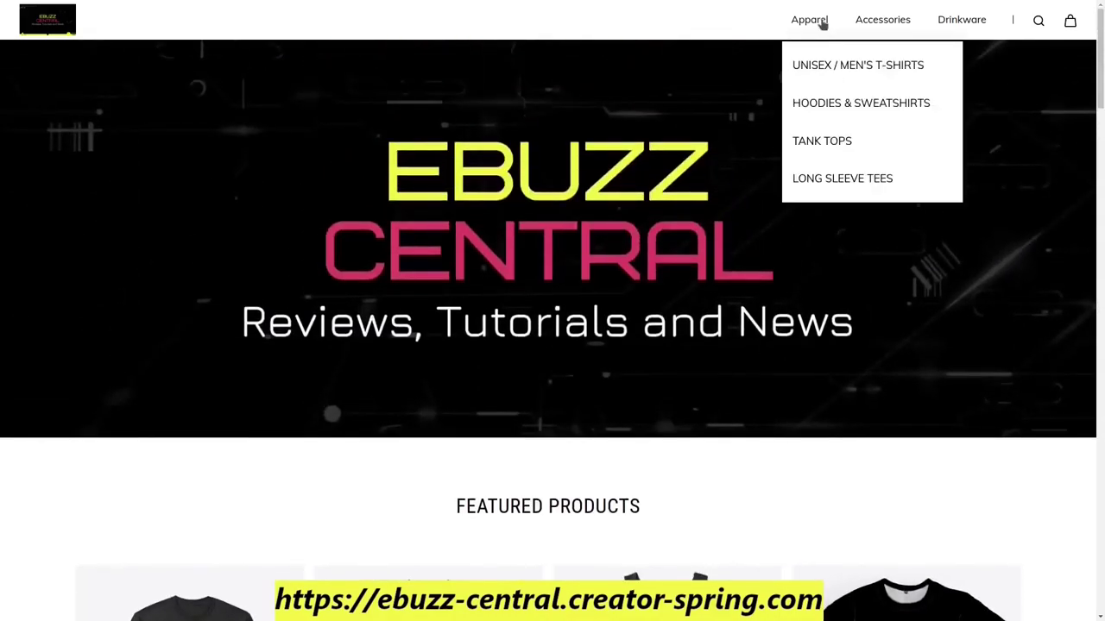
- Open the Unisex / Men's T-Shirts category and browse its first page of products
{"action": "left_click", "coordinate": [840, 69]}
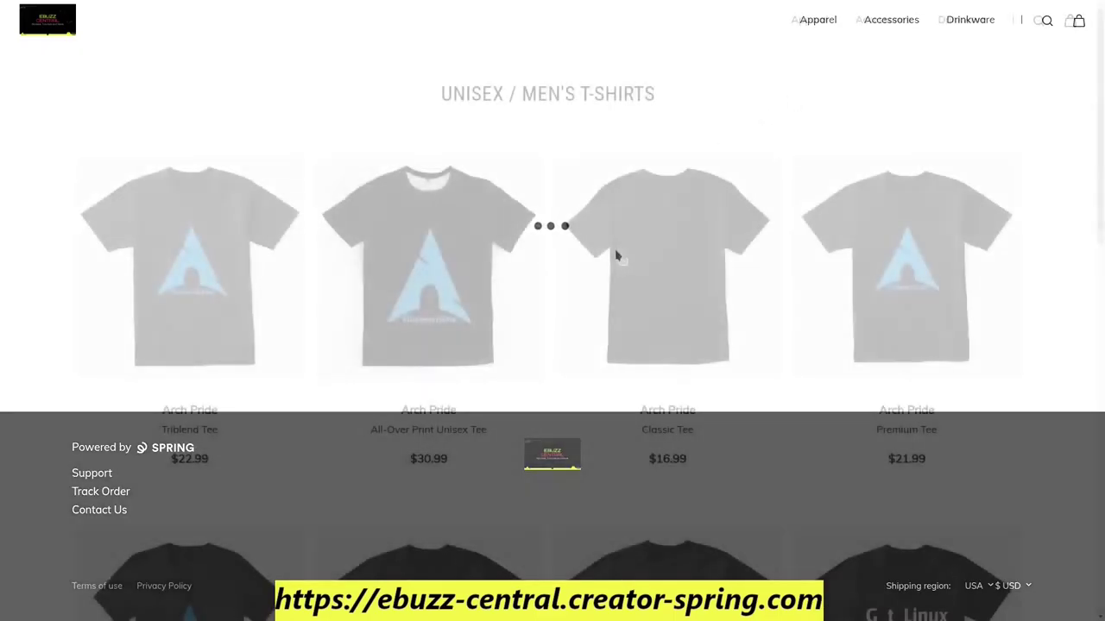
{"action": "scroll", "coordinate": [634, 270], "scroll_direction": "down", "scroll_amount": 3}
{"action": "scroll", "coordinate": [634, 270], "scroll_direction": "down", "scroll_amount": 3}
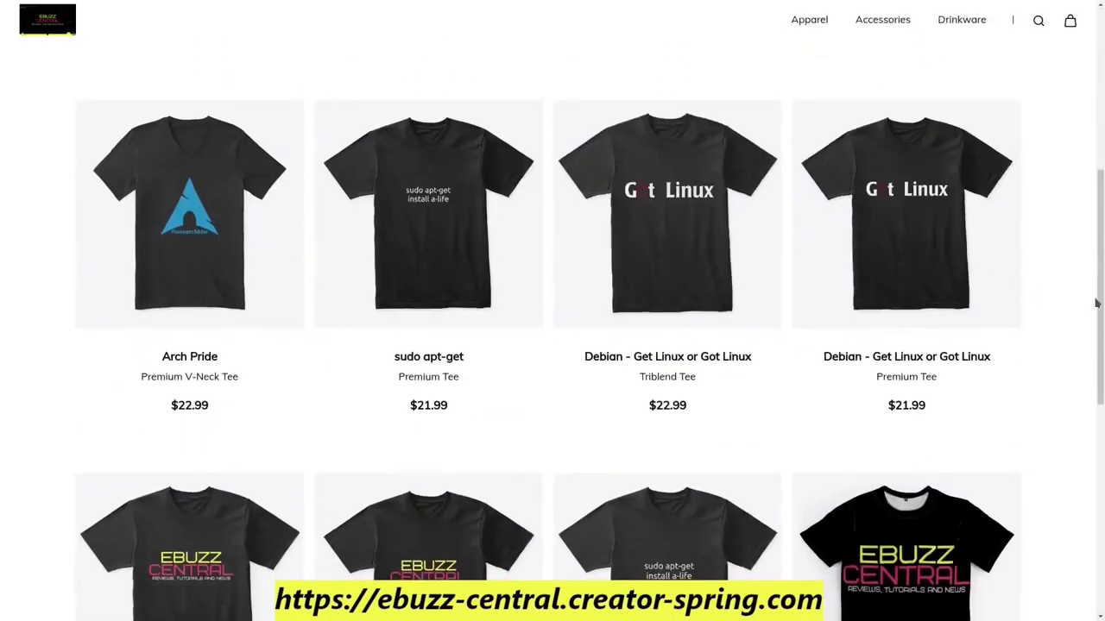
{"action": "scroll", "coordinate": [1089, 467], "scroll_direction": "down", "scroll_amount": 5}
{"action": "scroll", "coordinate": [1089, 468], "scroll_direction": "down", "scroll_amount": 2}
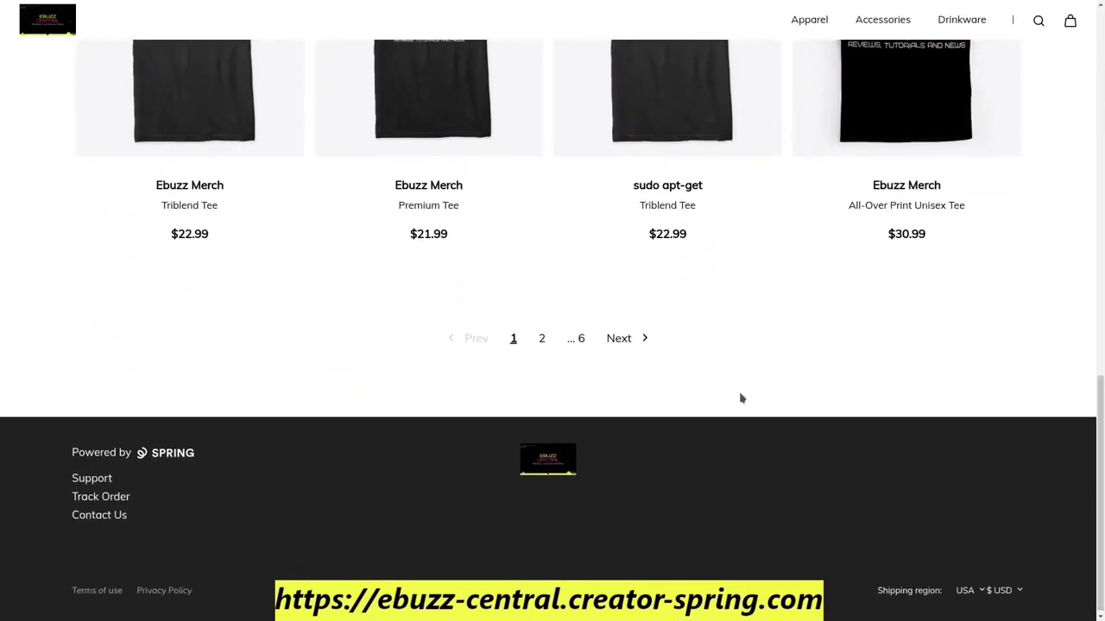
- View page 6 and page 5 of the Unisex / Men's T-Shirts listing and examine the shirts offered there
{"action": "left_click", "coordinate": [582, 342]}
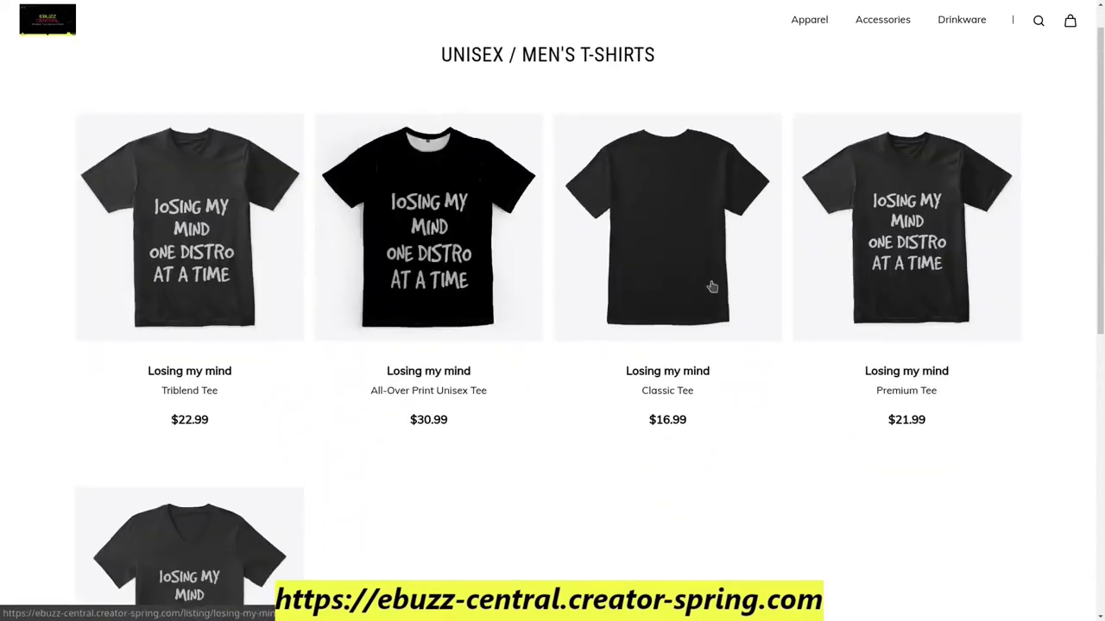
{"action": "scroll", "coordinate": [643, 335], "scroll_direction": "down", "scroll_amount": 5}
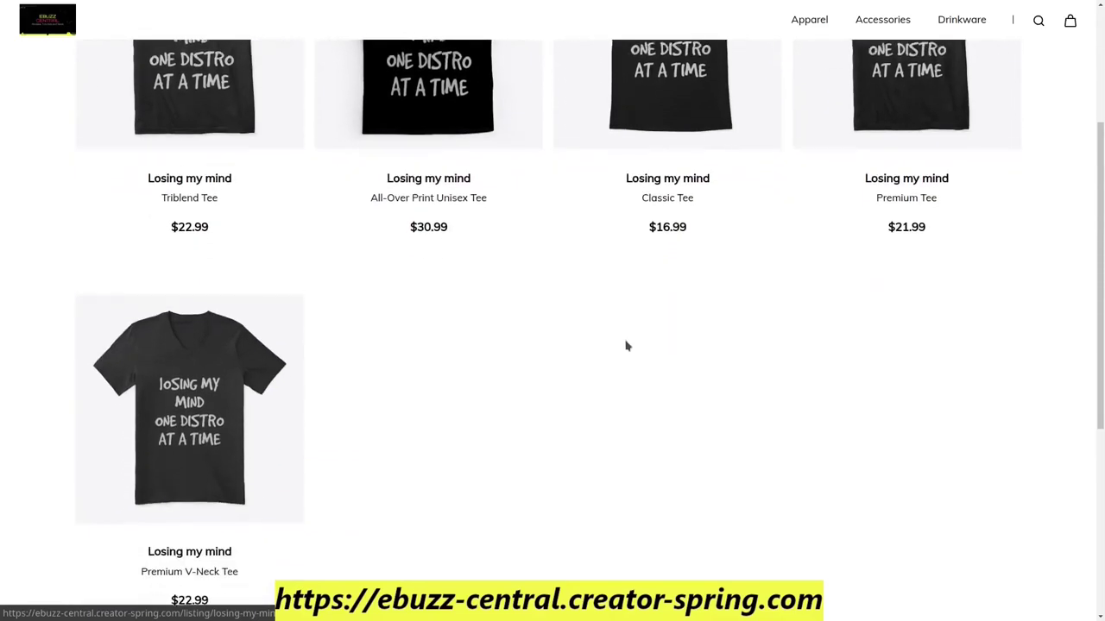
{"action": "left_click", "coordinate": [555, 471]}
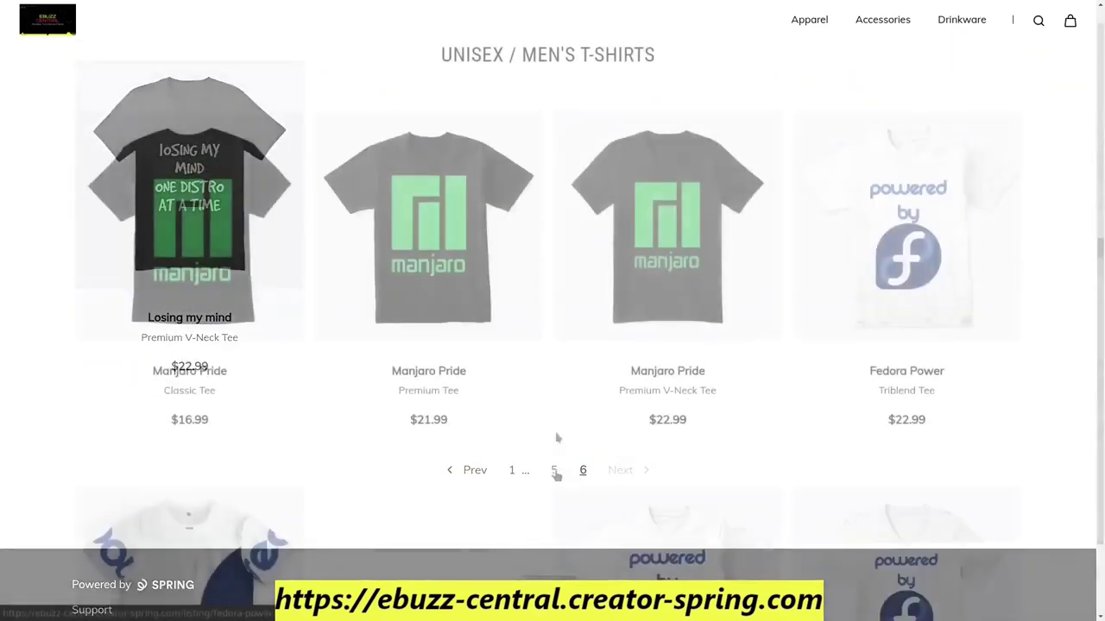
{"action": "scroll", "coordinate": [574, 391], "scroll_direction": "down", "scroll_amount": 8}
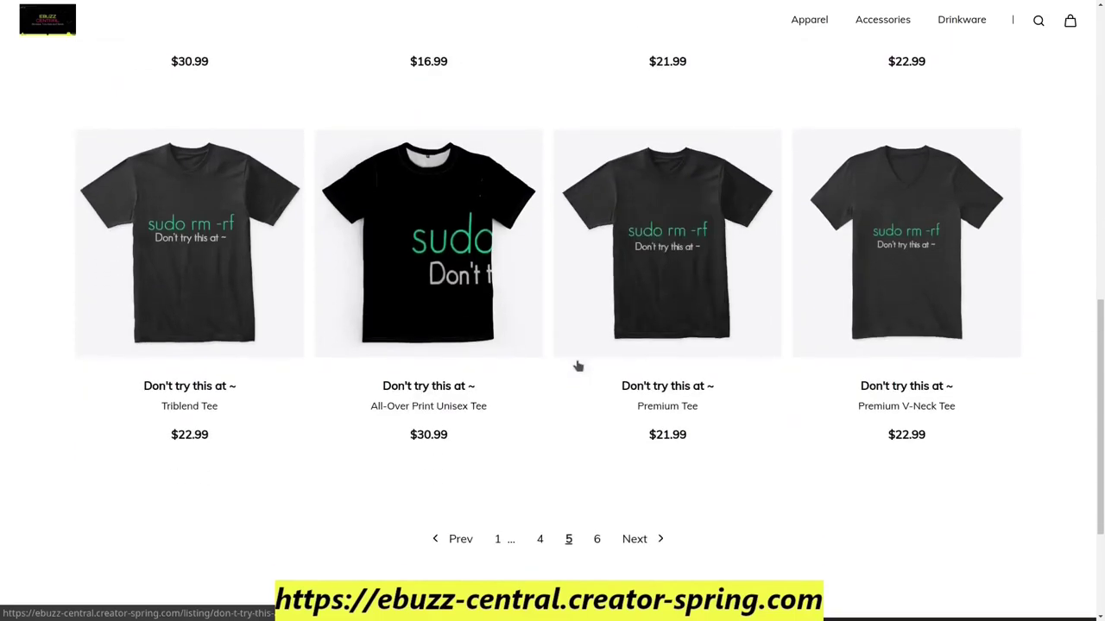
{"action": "scroll", "coordinate": [578, 366], "scroll_direction": "up", "scroll_amount": 6}
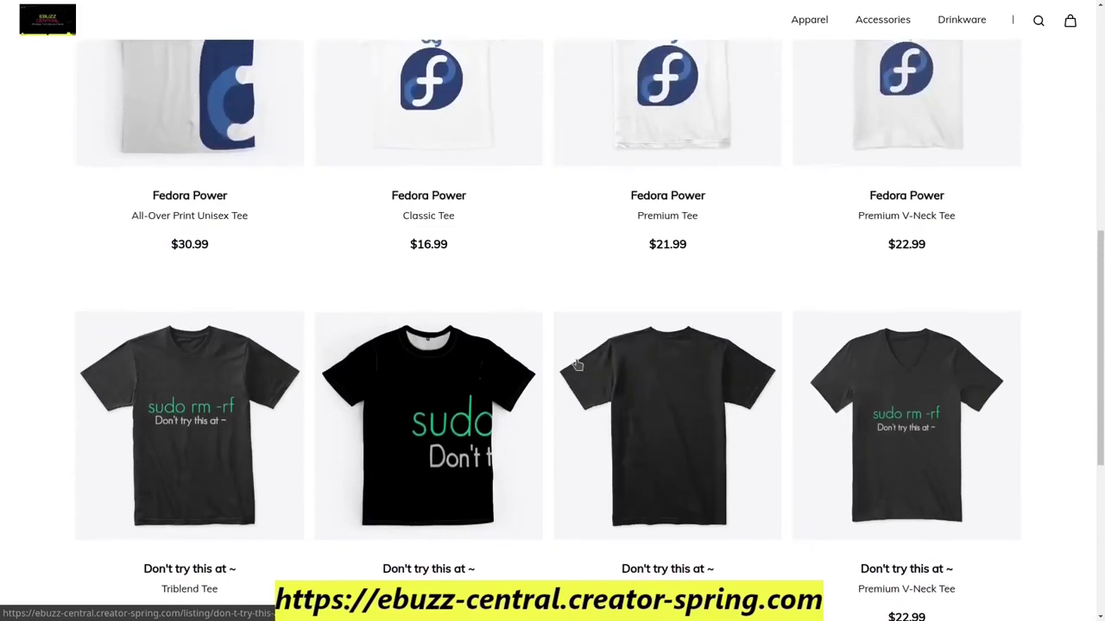
{"action": "scroll", "coordinate": [577, 365], "scroll_direction": "up", "scroll_amount": 3}
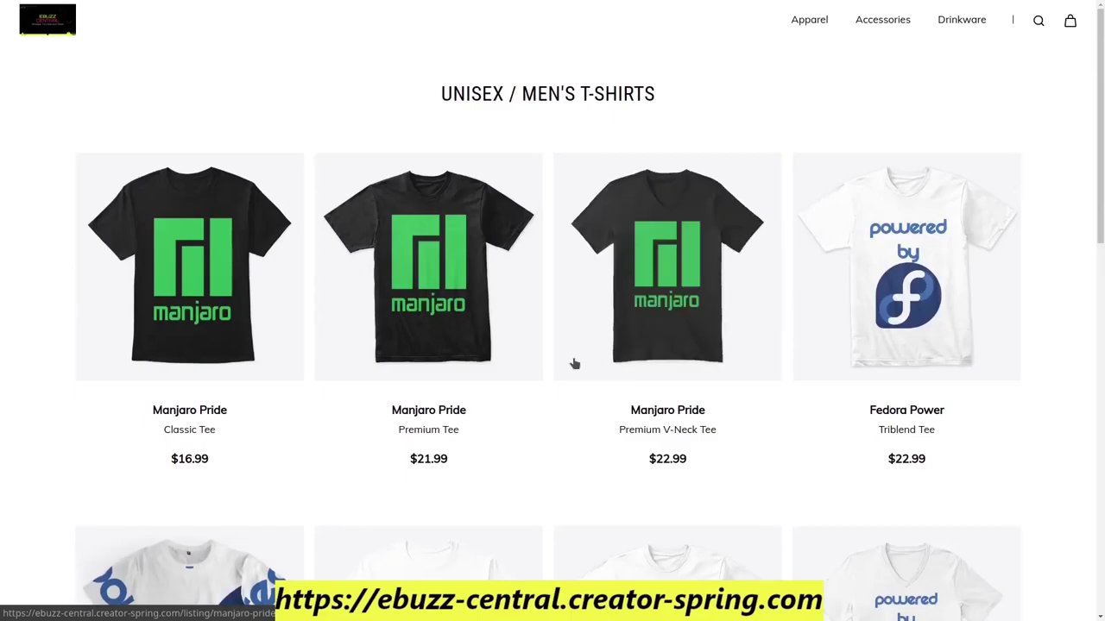
- Return to the Ebuzz Central store's home page and glance at the featured products
{"action": "left_click", "coordinate": [62, 26]}
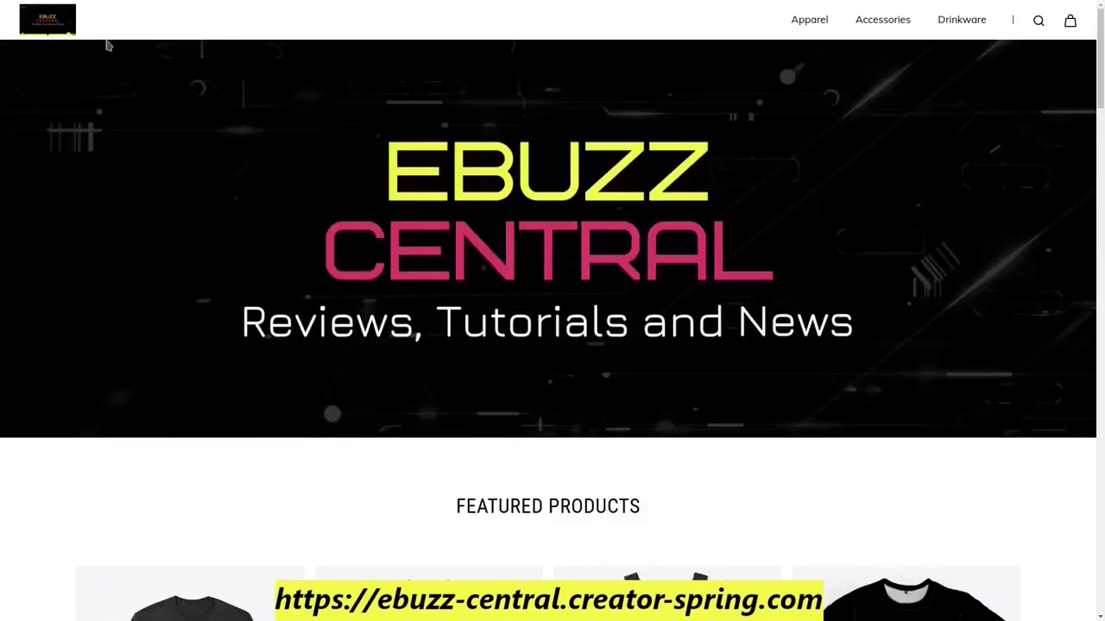
{"action": "scroll", "coordinate": [440, 243], "scroll_direction": "down", "scroll_amount": 2}
{"action": "scroll", "coordinate": [440, 243], "scroll_direction": "up", "scroll_amount": 2}
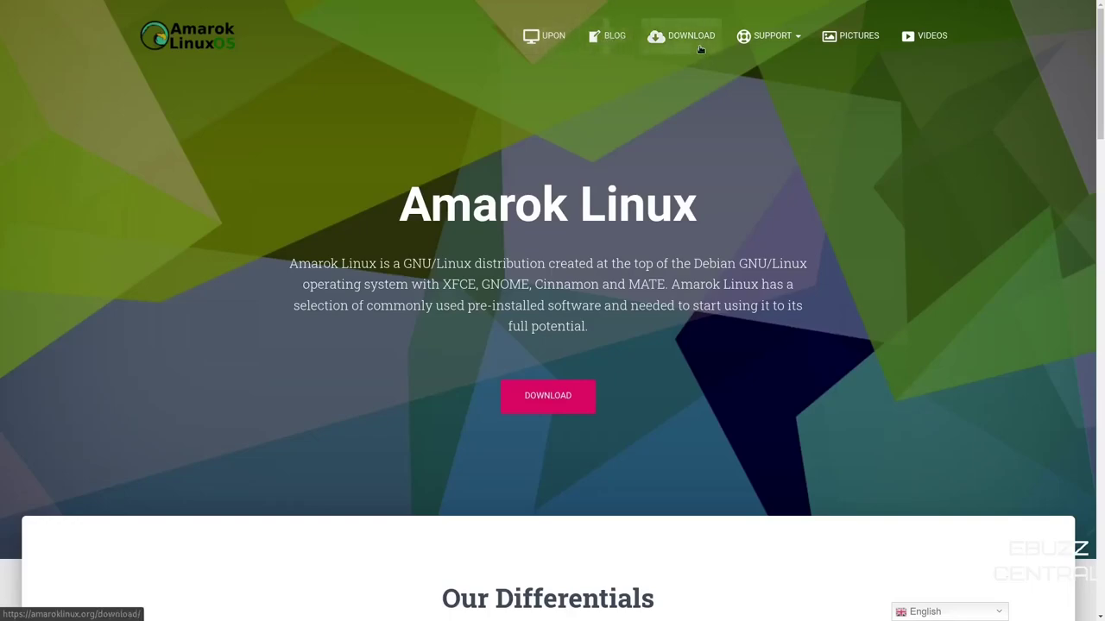
- Read the Our Differentials section of the Amarok Linux home page, from ease, friendly system and support to mission, software and repository
{"action": "mouse_move", "coordinate": [766, 39]}
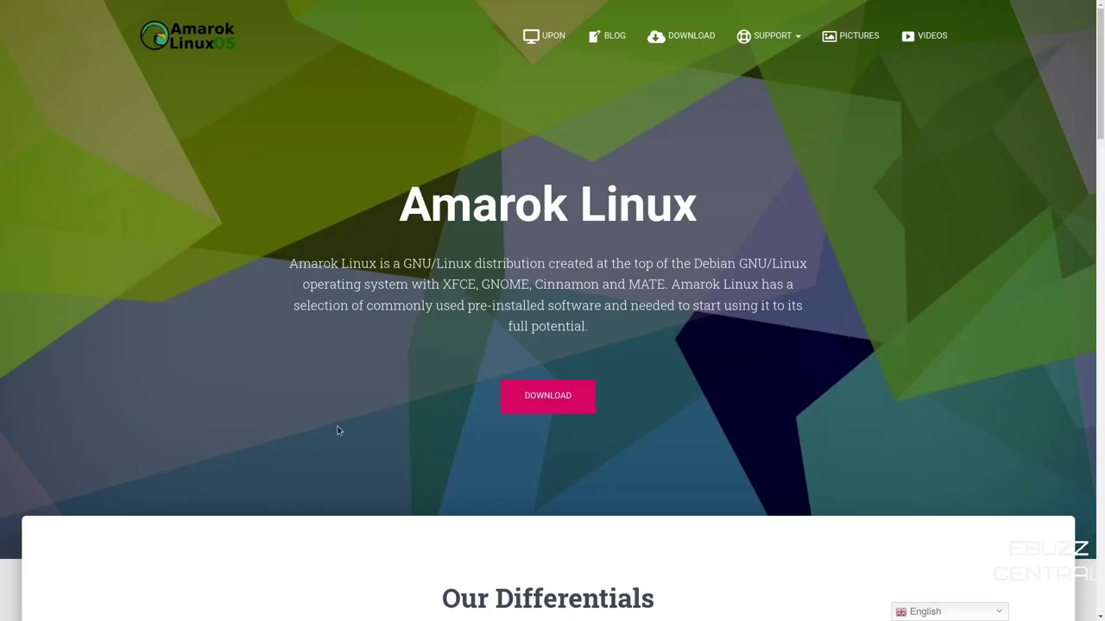
{"action": "scroll", "coordinate": [340, 406], "scroll_direction": "down", "scroll_amount": 1}
{"action": "scroll", "coordinate": [342, 403], "scroll_direction": "down", "scroll_amount": 4}
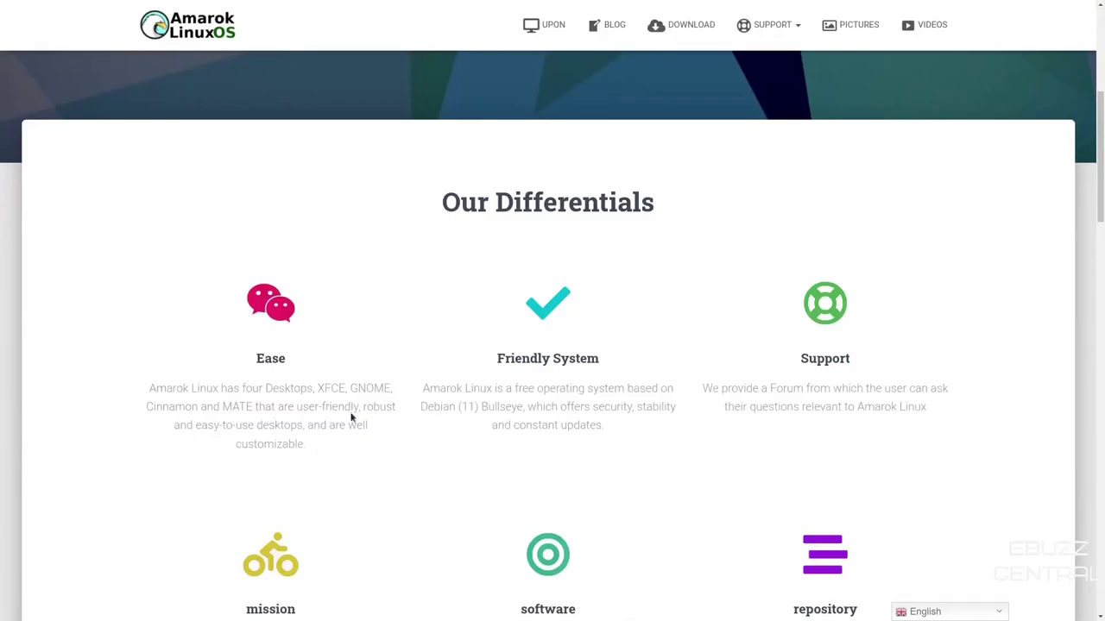
{"action": "scroll", "coordinate": [699, 373], "scroll_direction": "down", "scroll_amount": 1}
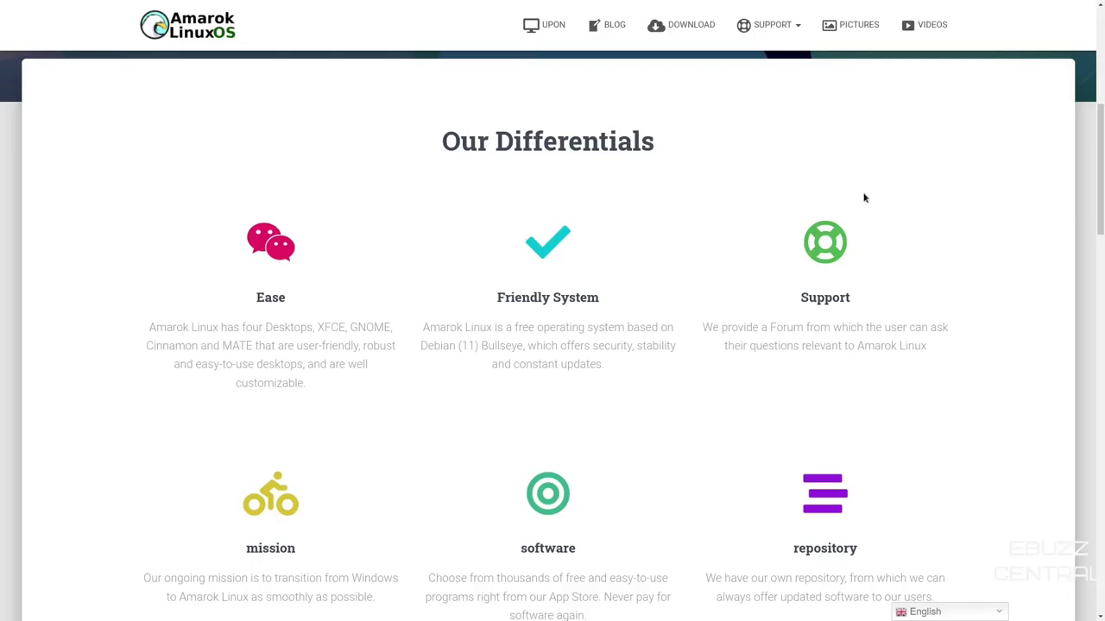
{"action": "scroll", "coordinate": [871, 190], "scroll_direction": "down", "scroll_amount": 1}
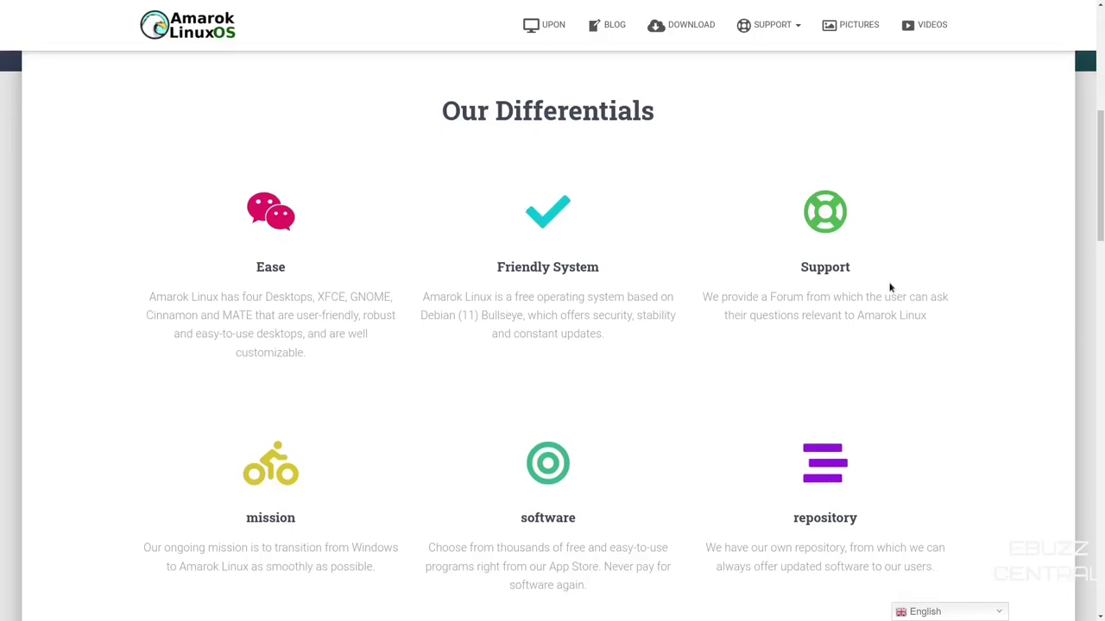
{"action": "scroll", "coordinate": [605, 355], "scroll_direction": "down", "scroll_amount": 2}
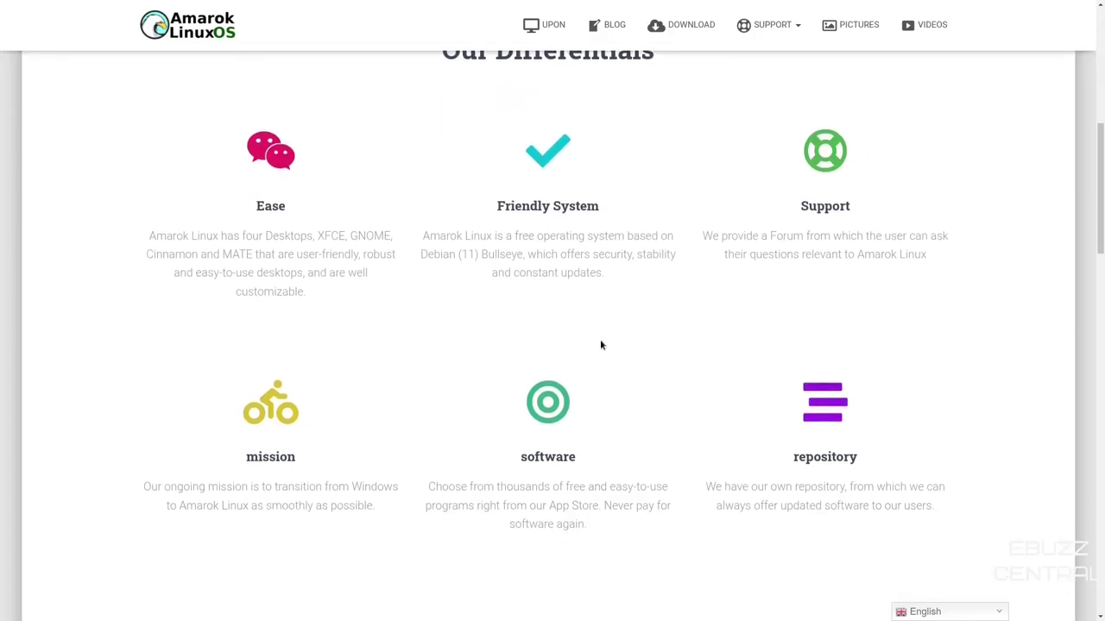
{"action": "scroll", "coordinate": [345, 301], "scroll_direction": "down", "scroll_amount": 1}
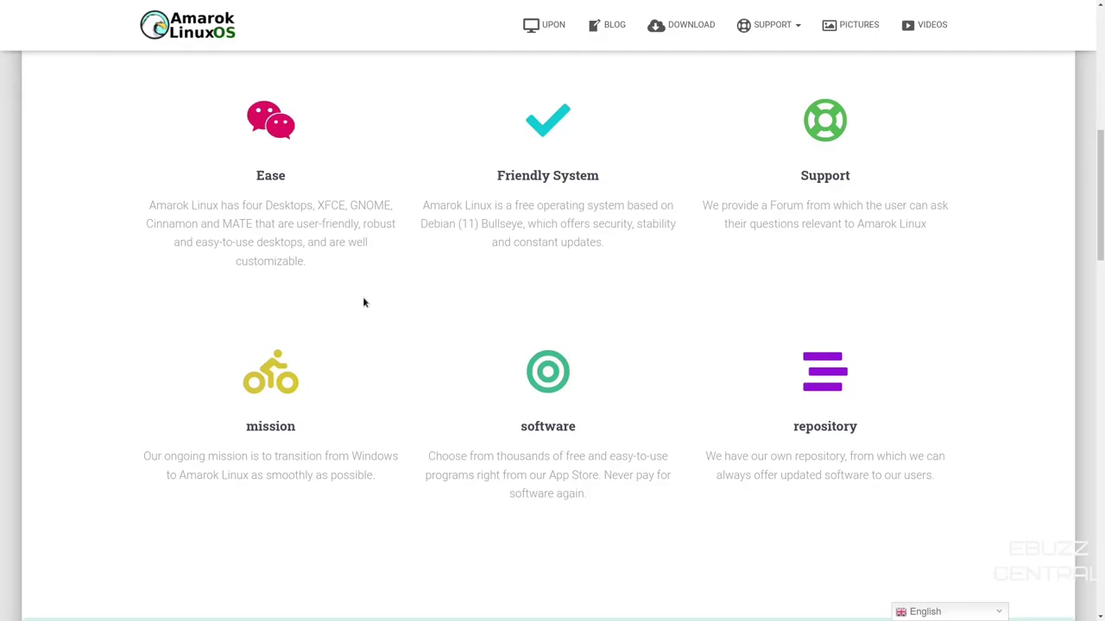
{"action": "scroll", "coordinate": [419, 285], "scroll_direction": "down", "scroll_amount": 2}
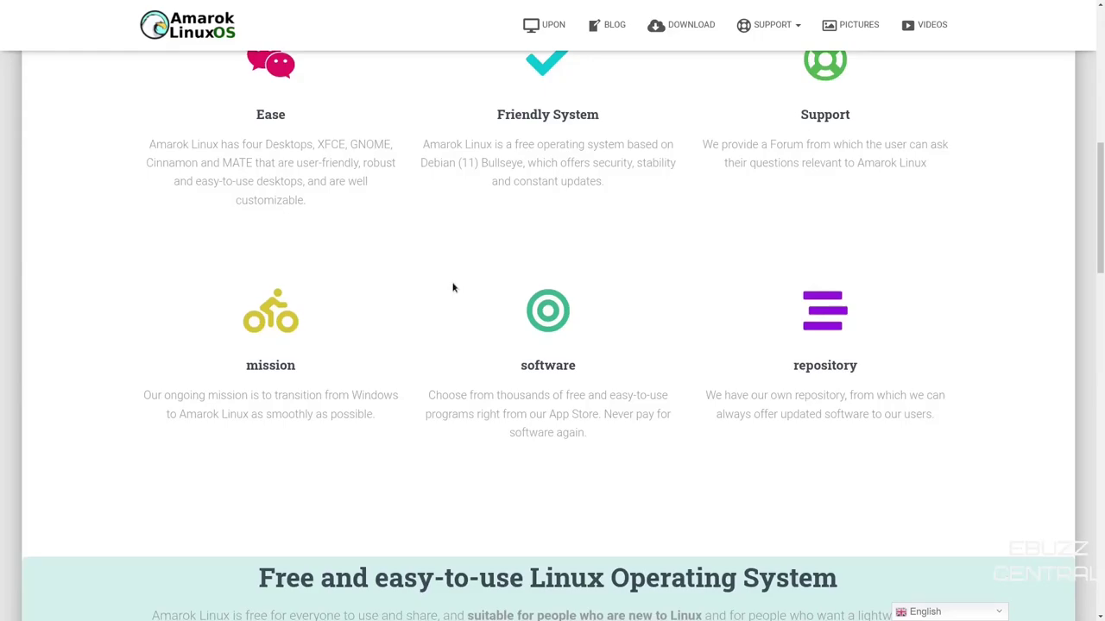
{"action": "scroll", "coordinate": [453, 286], "scroll_direction": "down", "scroll_amount": 1}
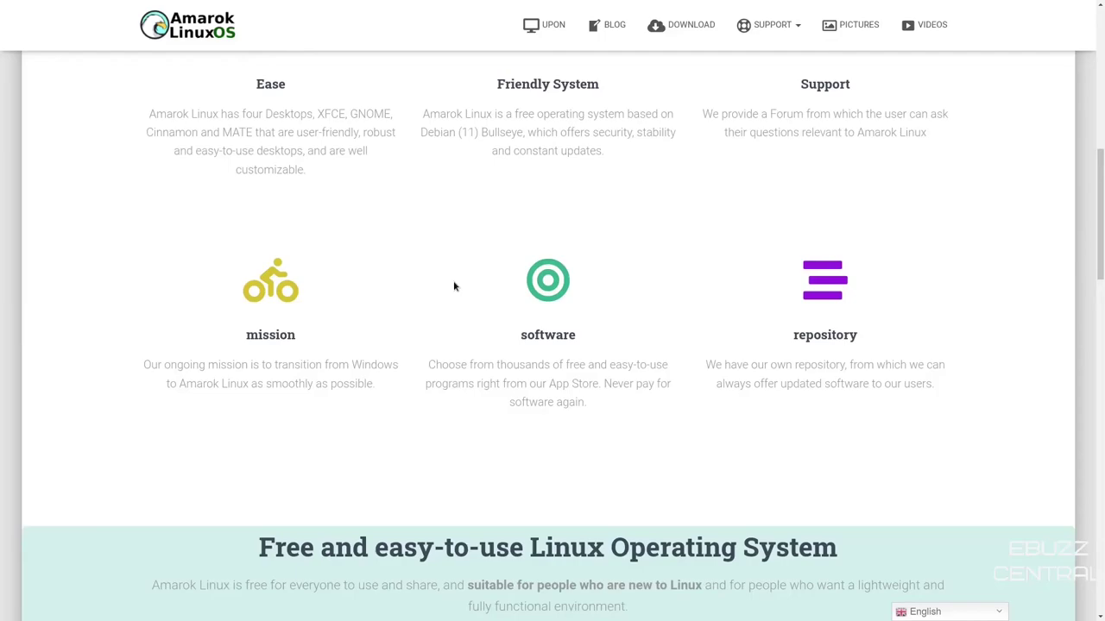
- Read the Free and easy-to-use Linux Operating System section of the home page, covering home, office and gaming use
{"action": "scroll", "coordinate": [529, 259], "scroll_direction": "down", "scroll_amount": 5}
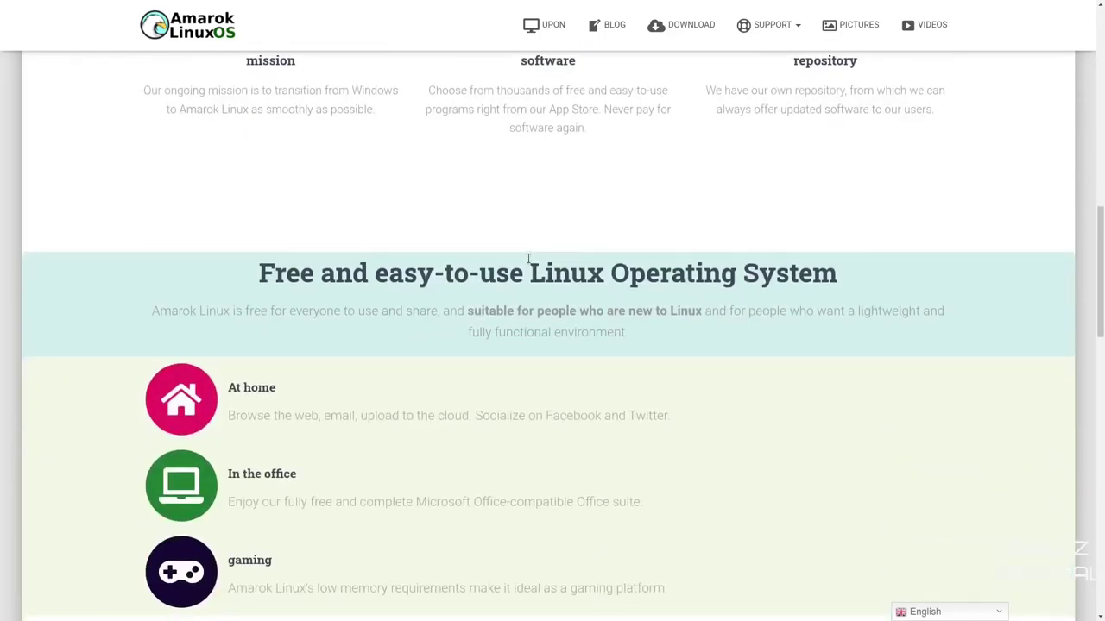
{"action": "scroll", "coordinate": [518, 253], "scroll_direction": "down", "scroll_amount": 1}
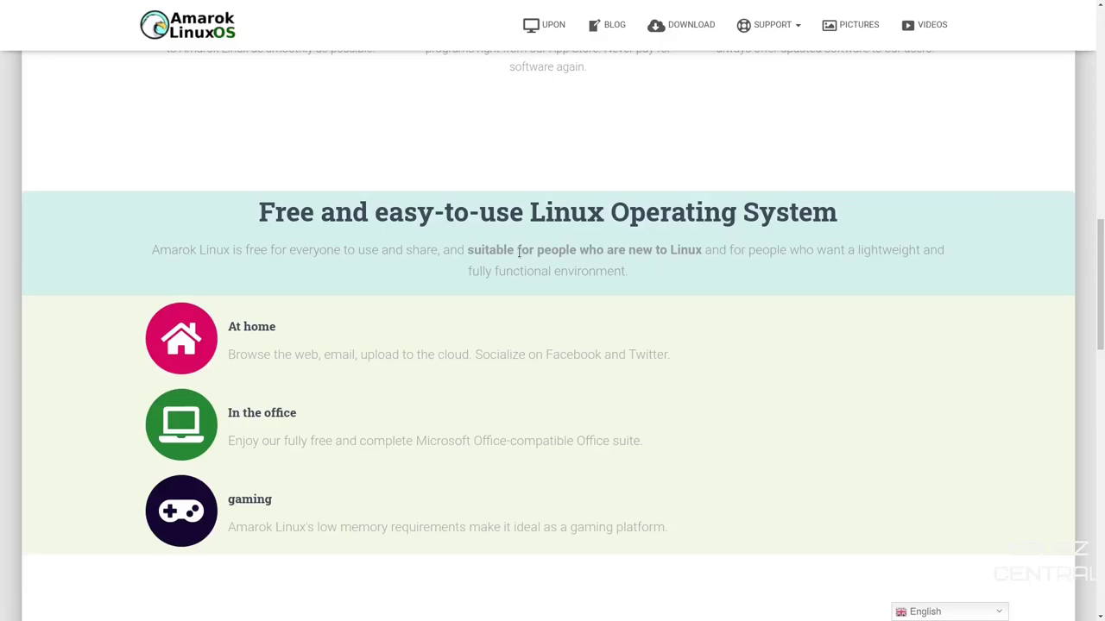
{"action": "scroll", "coordinate": [296, 345], "scroll_direction": "down", "scroll_amount": 1}
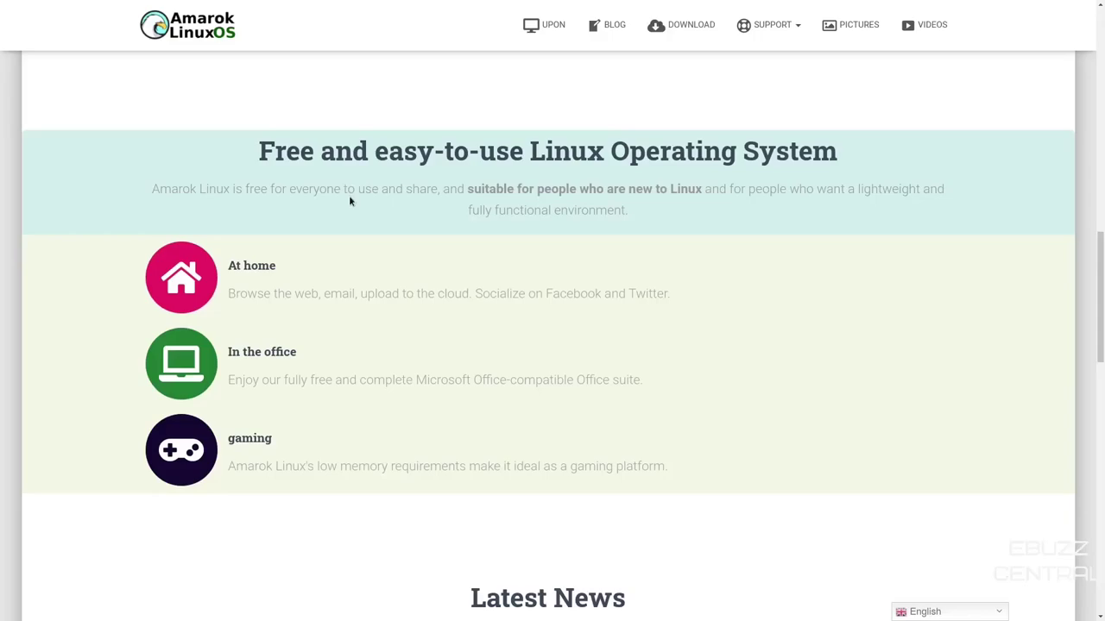
{"action": "scroll", "coordinate": [343, 198], "scroll_direction": "down", "scroll_amount": 1}
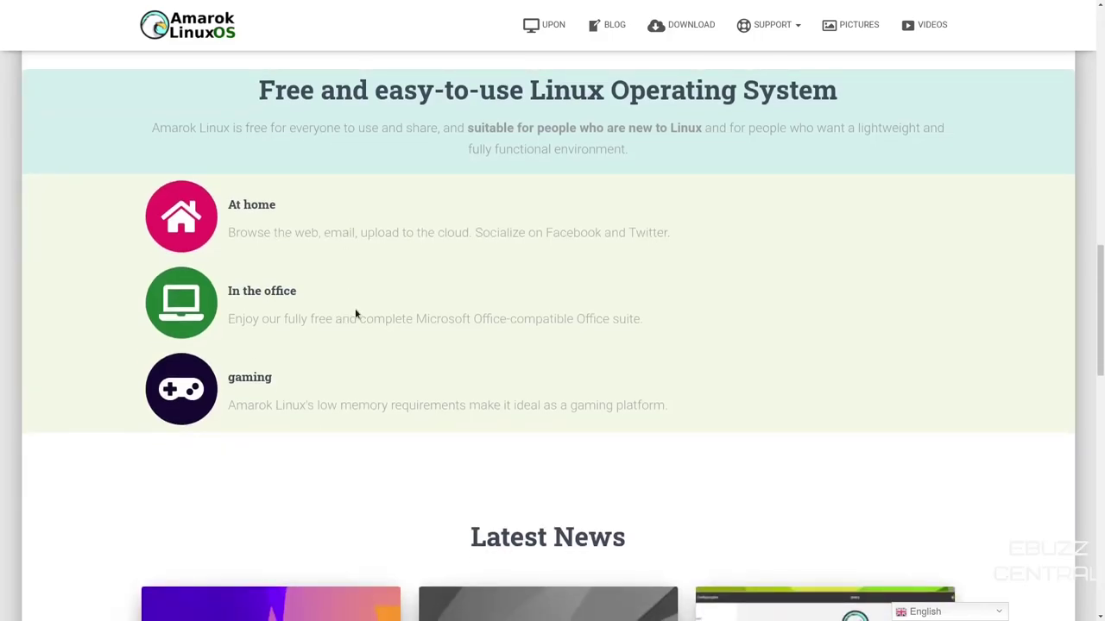
{"action": "scroll", "coordinate": [355, 313], "scroll_direction": "down", "scroll_amount": 3}
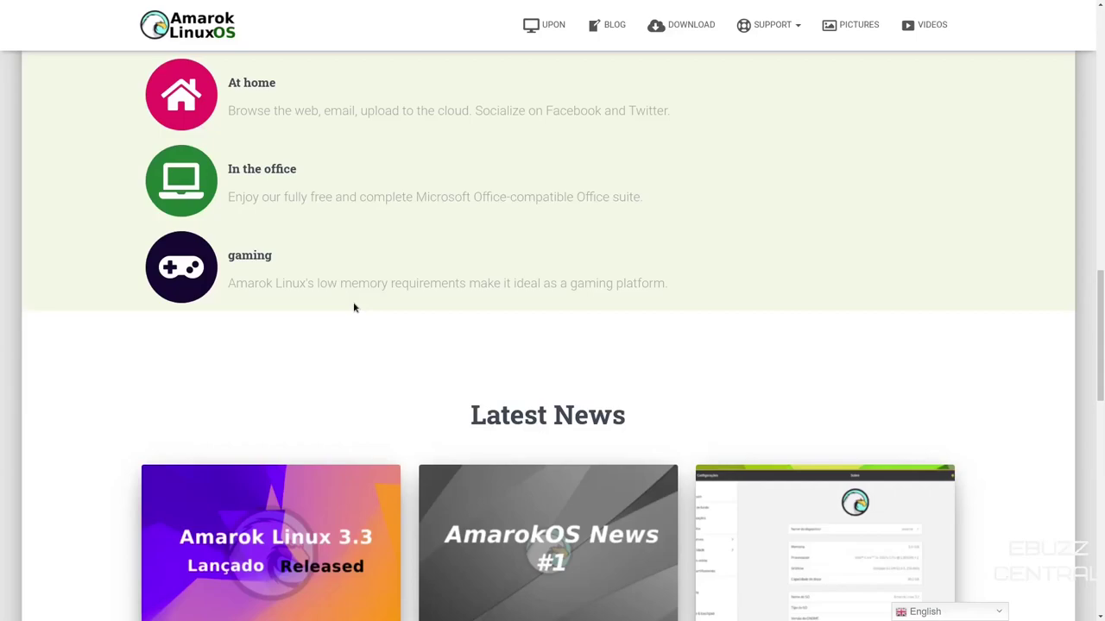
- Look over the Latest News and Contact sections, and return to the beginning of the Amarok Linux home page
{"action": "scroll", "coordinate": [339, 301], "scroll_direction": "down", "scroll_amount": 5}
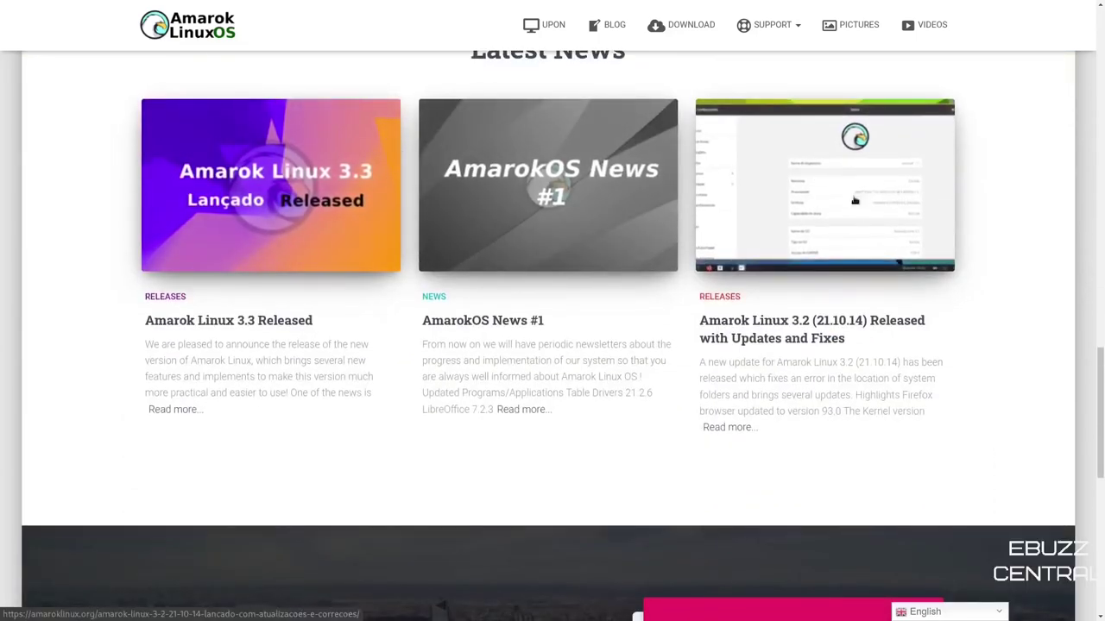
{"action": "scroll", "coordinate": [333, 314], "scroll_direction": "down", "scroll_amount": 5}
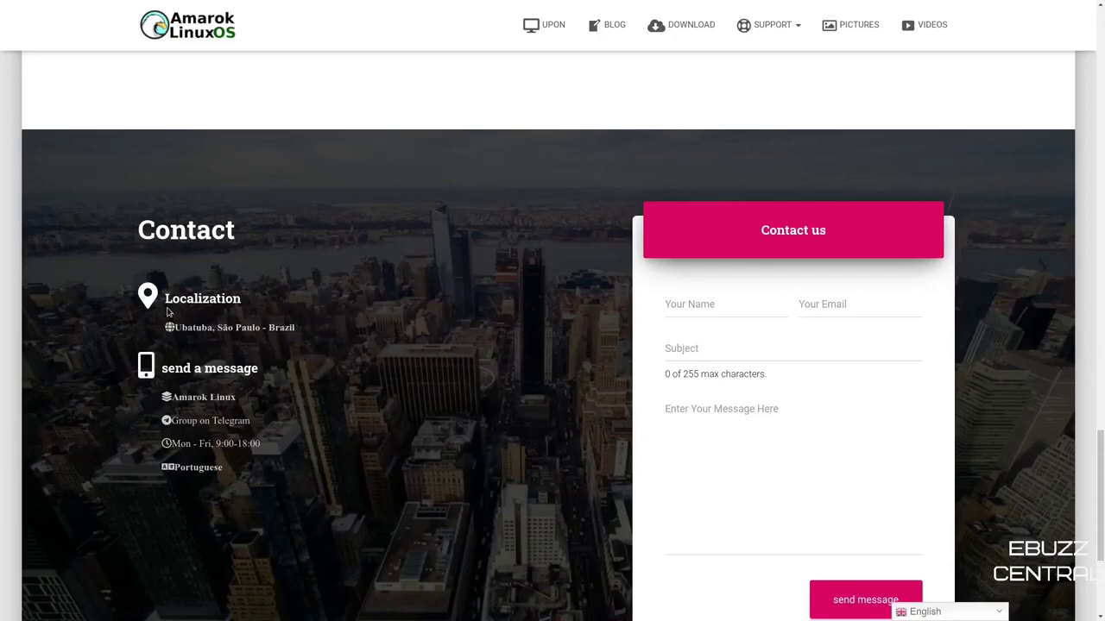
{"action": "scroll", "coordinate": [482, 370], "scroll_direction": "up", "scroll_amount": 10}
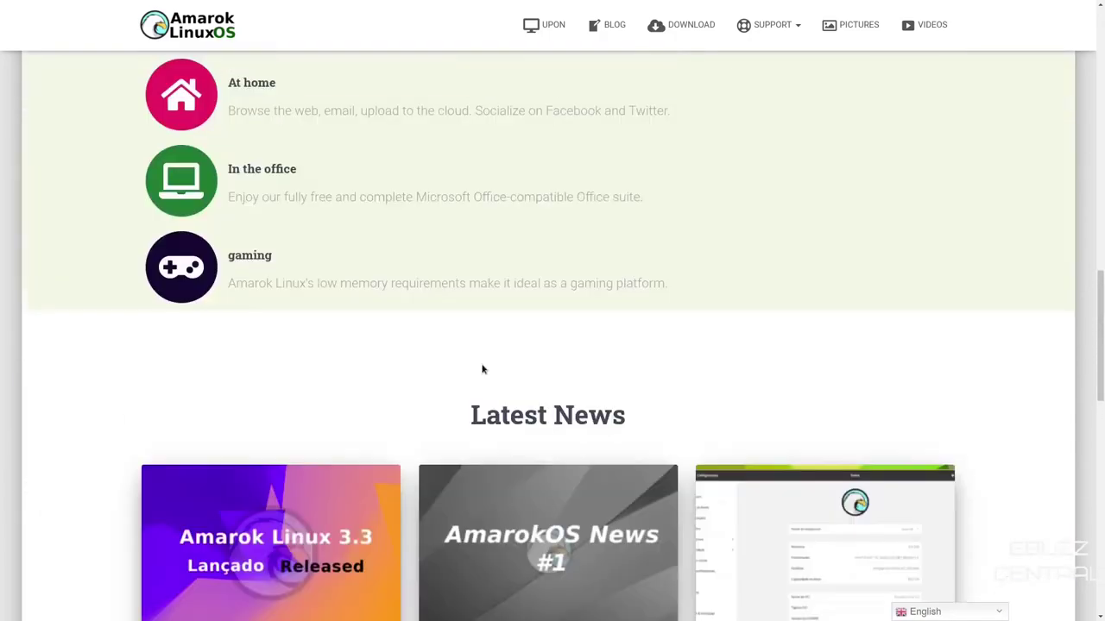
{"action": "scroll", "coordinate": [482, 369], "scroll_direction": "up", "scroll_amount": 10}
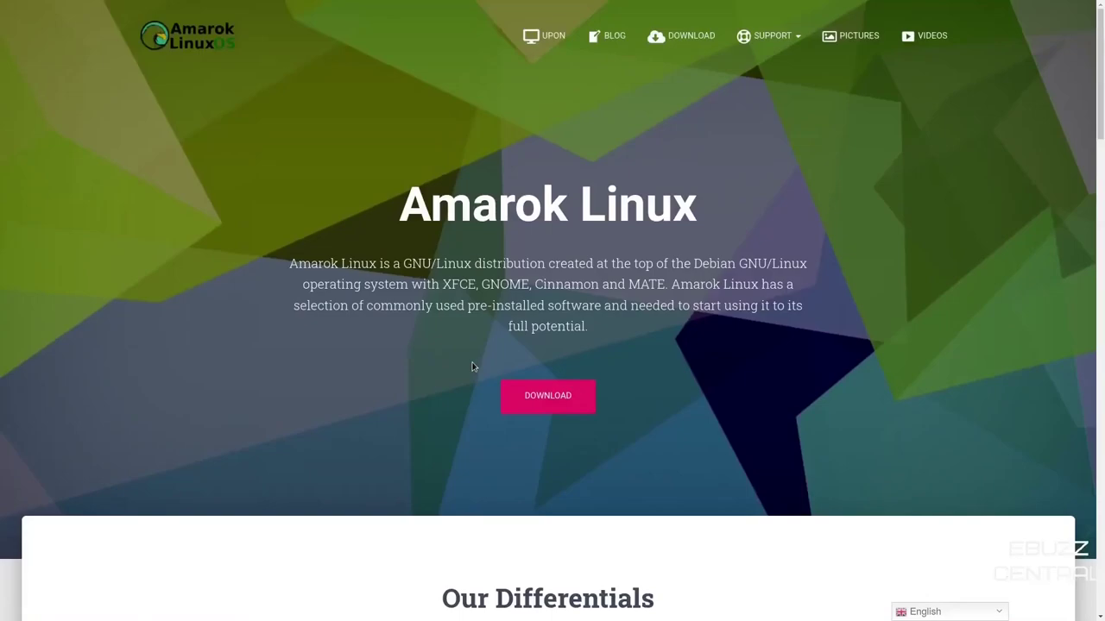
- Switch to the AmarokLinux-3 virtual machine, show it in full screen and close the About this computer window
{"action": "key", "text": "F11"}
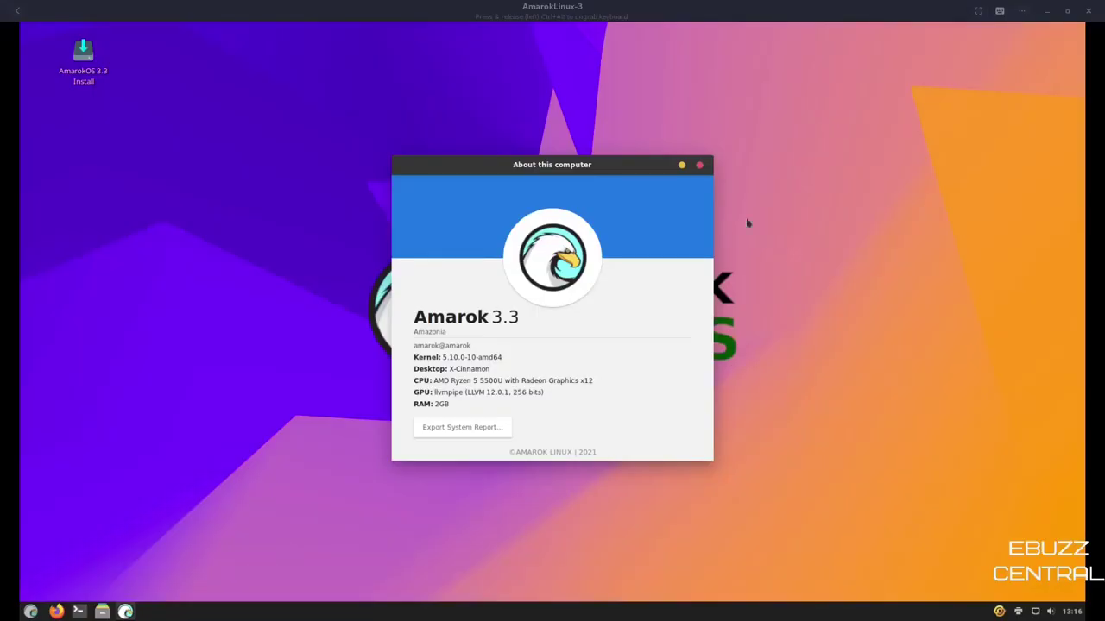
{"action": "left_click", "coordinate": [977, 11]}
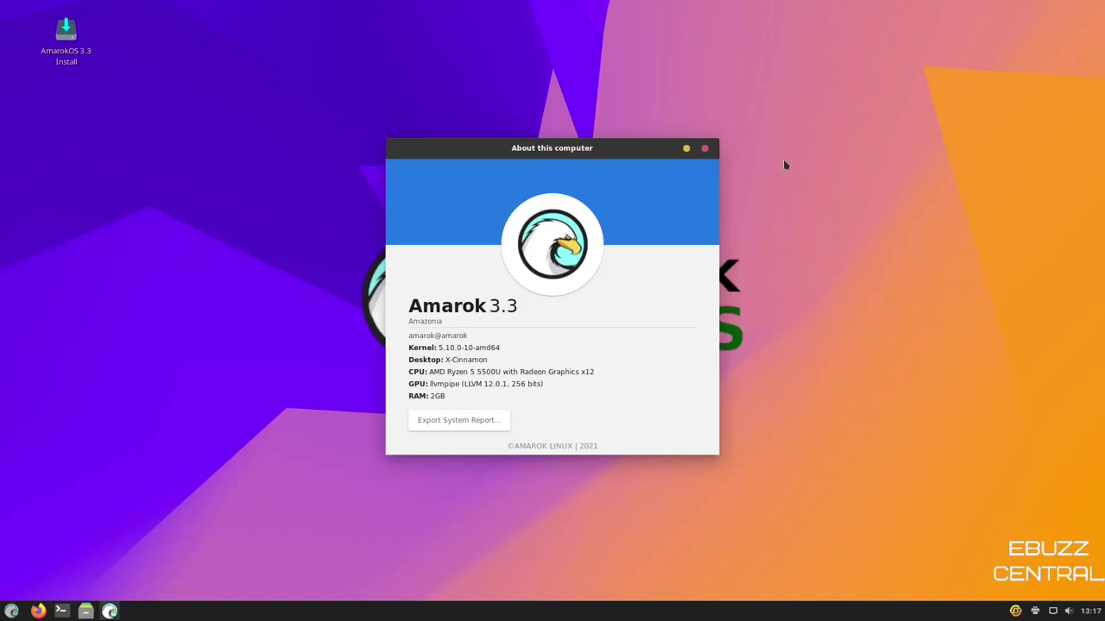
{"action": "left_click", "coordinate": [705, 149]}
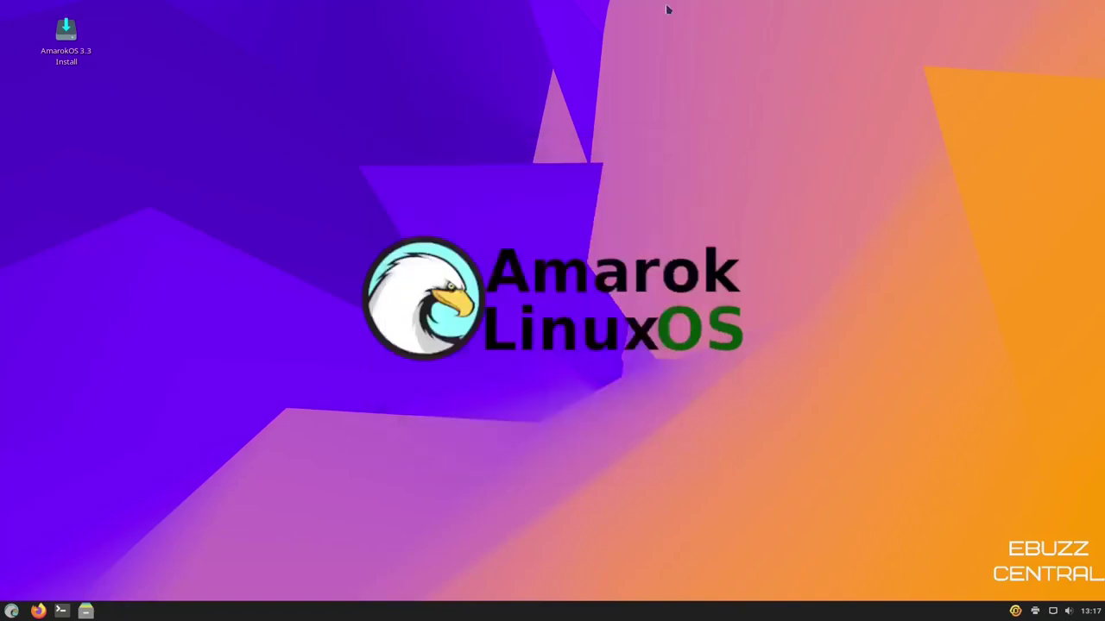
- Browse the Amazonia collection of desktop backgrounds and set the Lake image as the wallpaper
{"action": "right_click", "coordinate": [635, 179]}
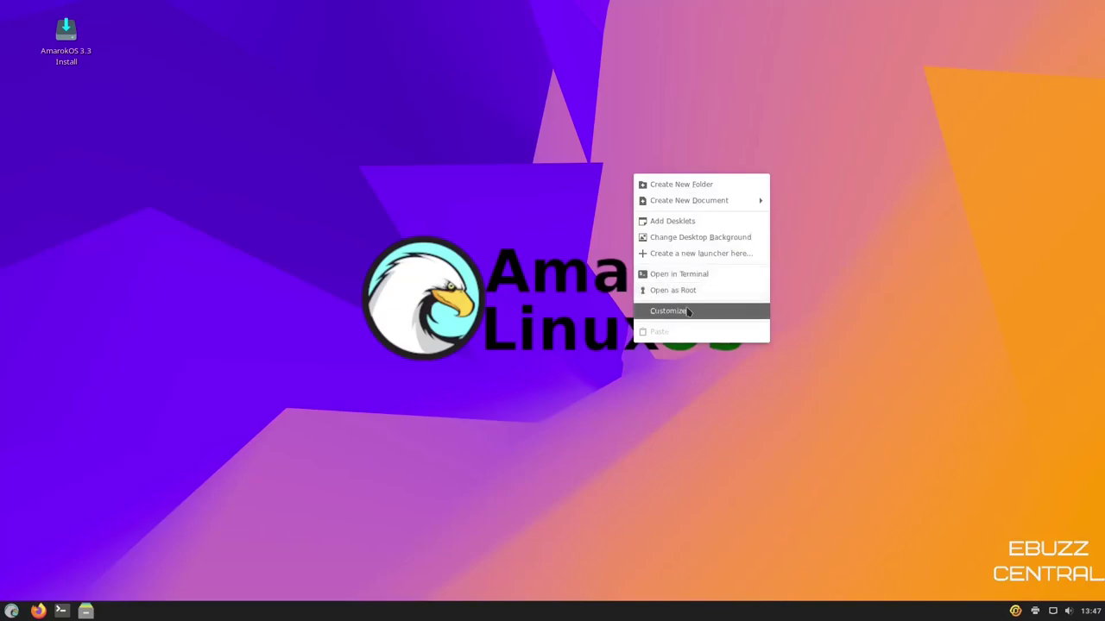
{"action": "left_click", "coordinate": [690, 246]}
{"action": "left_click_drag", "start_coordinate": [690, 121], "coordinate": [719, 90]}
{"action": "scroll", "coordinate": [593, 255], "scroll_direction": "down", "scroll_amount": 3}
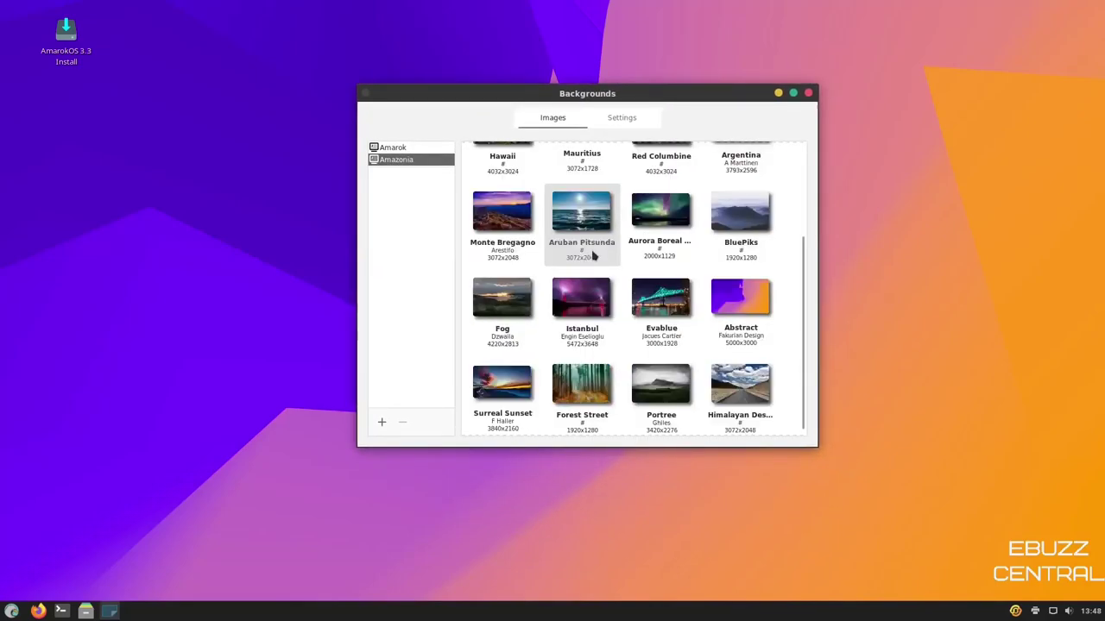
{"action": "scroll", "coordinate": [593, 256], "scroll_direction": "down", "scroll_amount": 2}
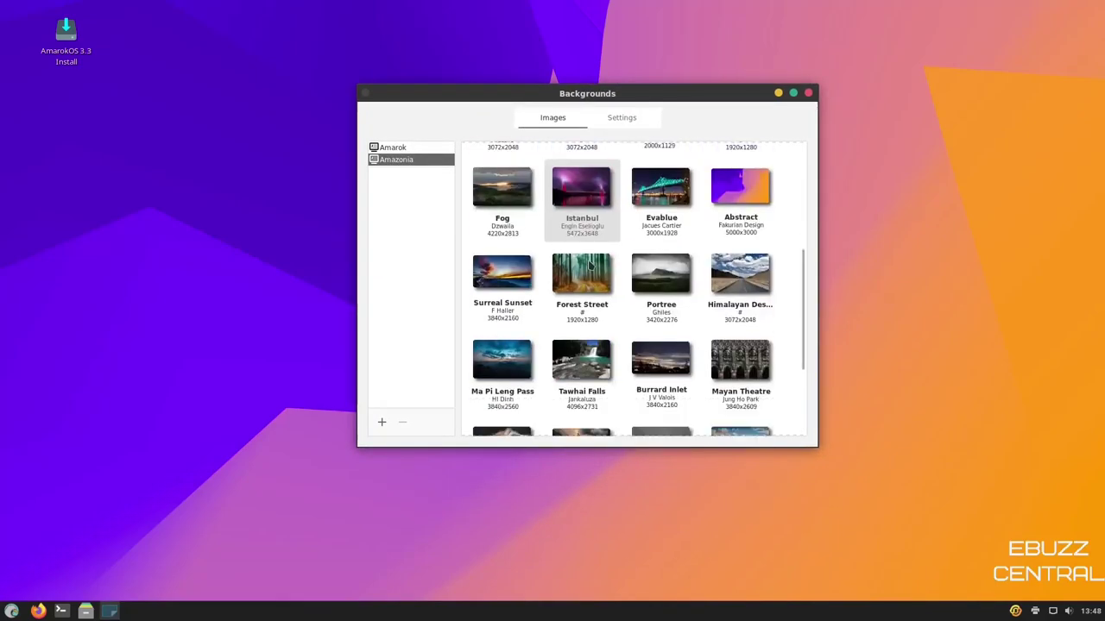
{"action": "scroll", "coordinate": [589, 259], "scroll_direction": "down", "scroll_amount": 5}
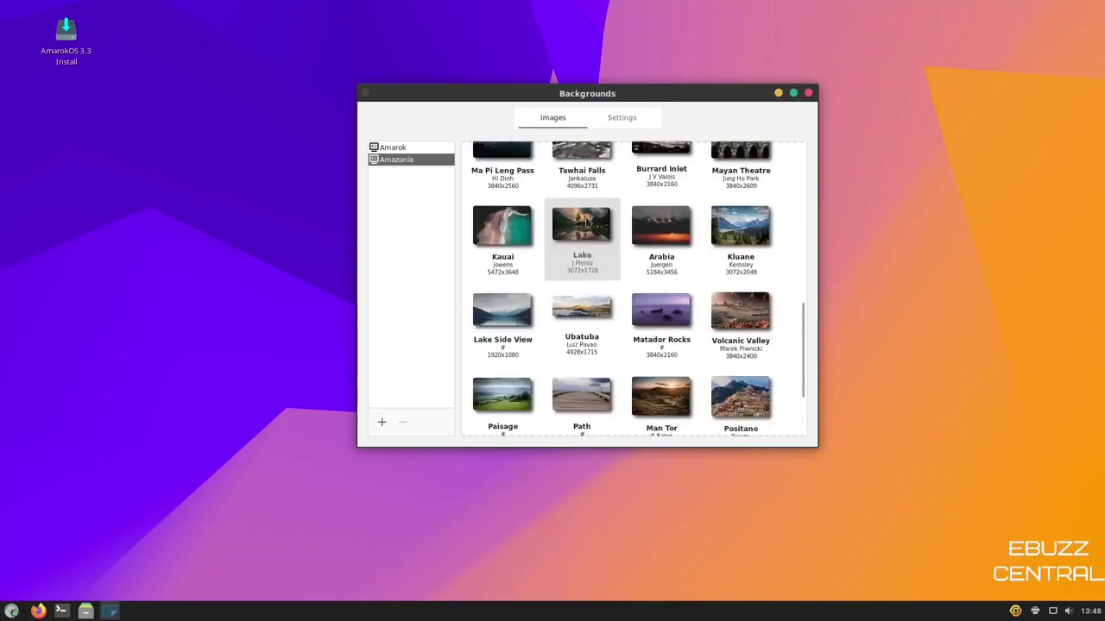
{"action": "left_click", "coordinate": [585, 223]}
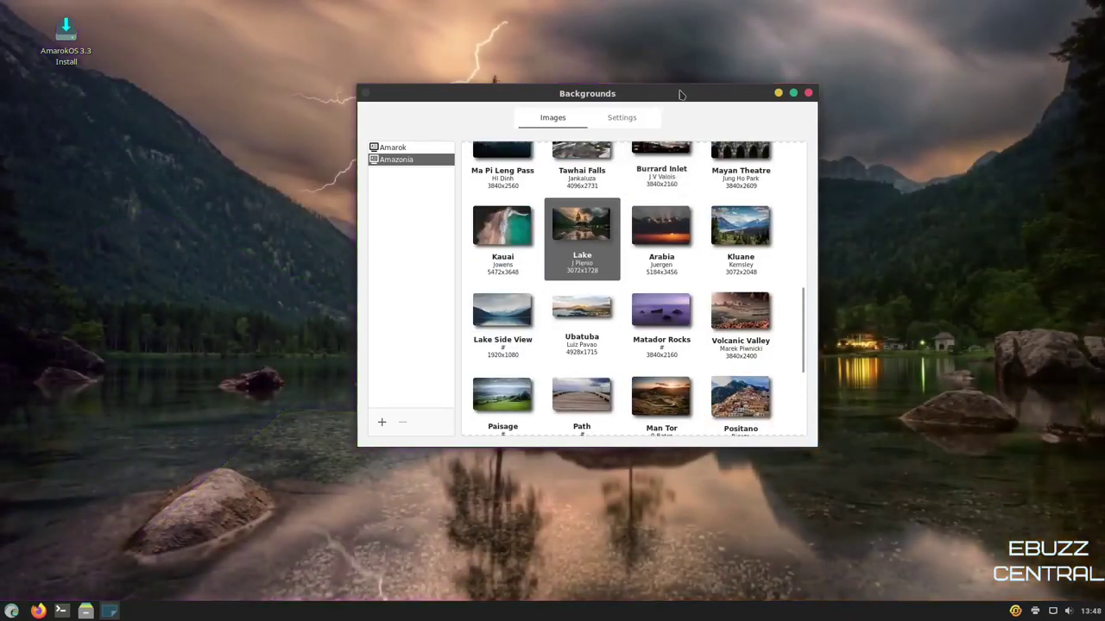
{"action": "left_click_drag", "start_coordinate": [680, 94], "coordinate": [680, 223]}
- Set the Istanbul image as the wallpaper, check the Background Settings options and close the Backgrounds window
{"action": "scroll", "coordinate": [680, 226], "scroll_direction": "up", "scroll_amount": 9}
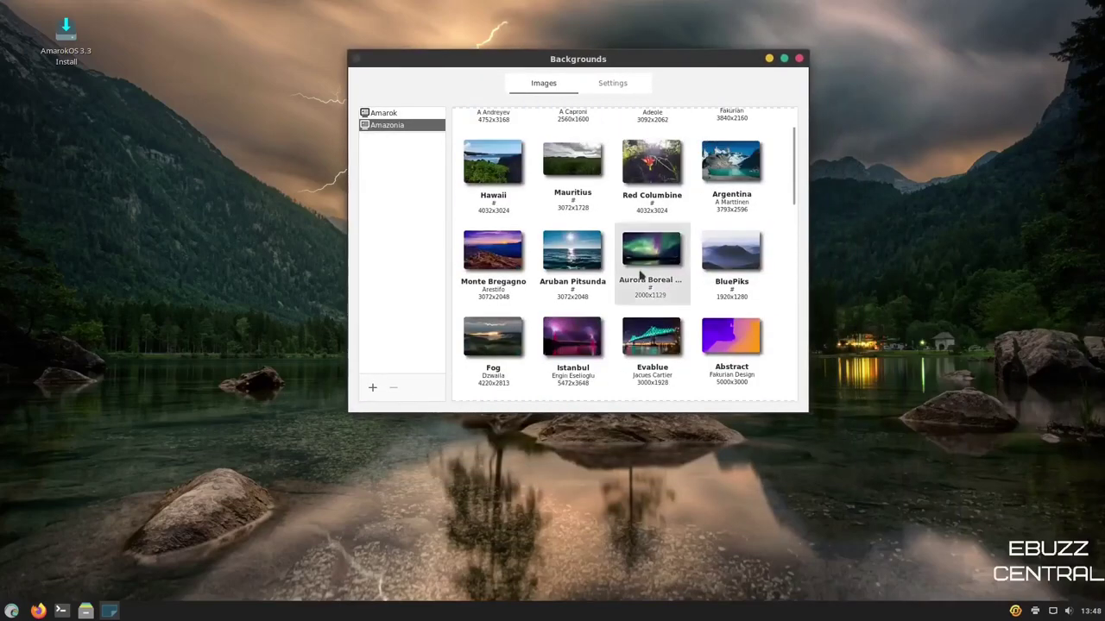
{"action": "left_click", "coordinate": [578, 338]}
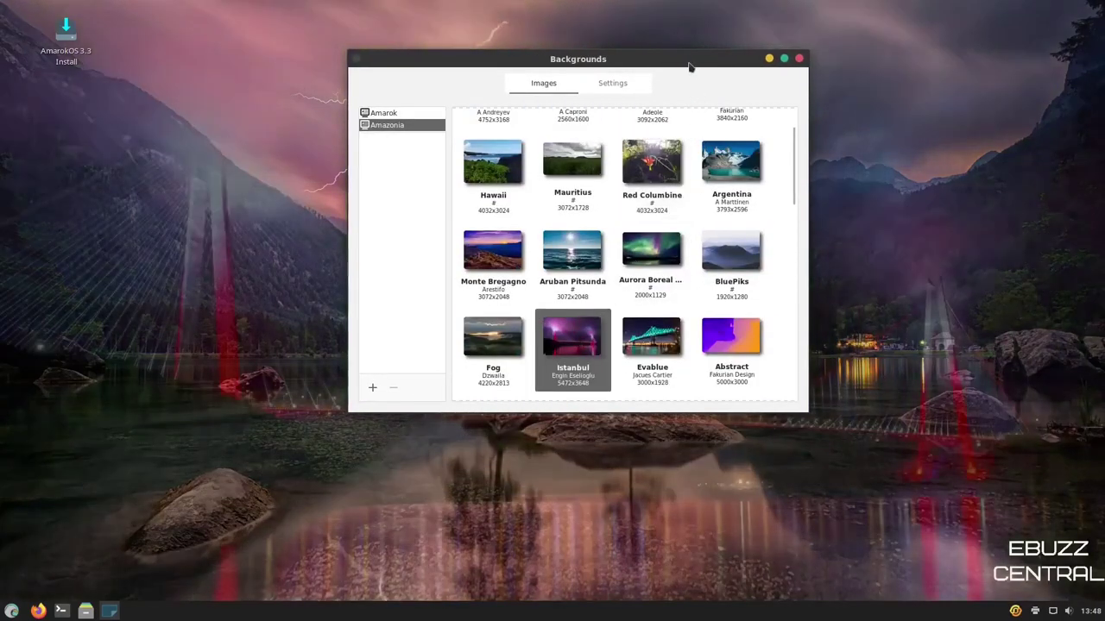
{"action": "left_click_drag", "start_coordinate": [689, 66], "coordinate": [683, 101]}
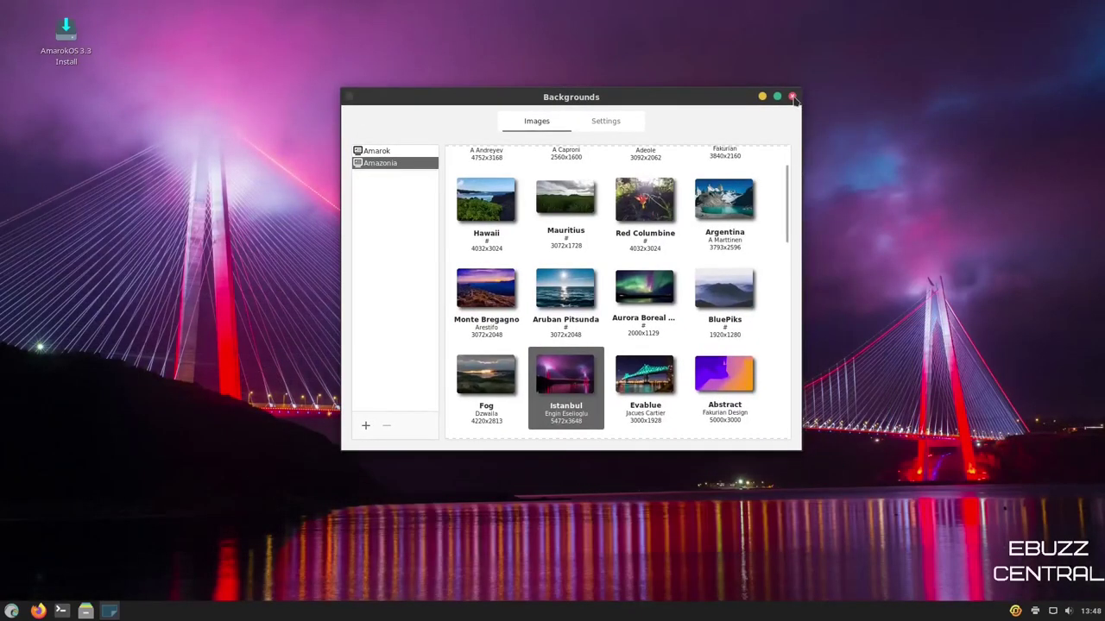
{"action": "left_click", "coordinate": [620, 129]}
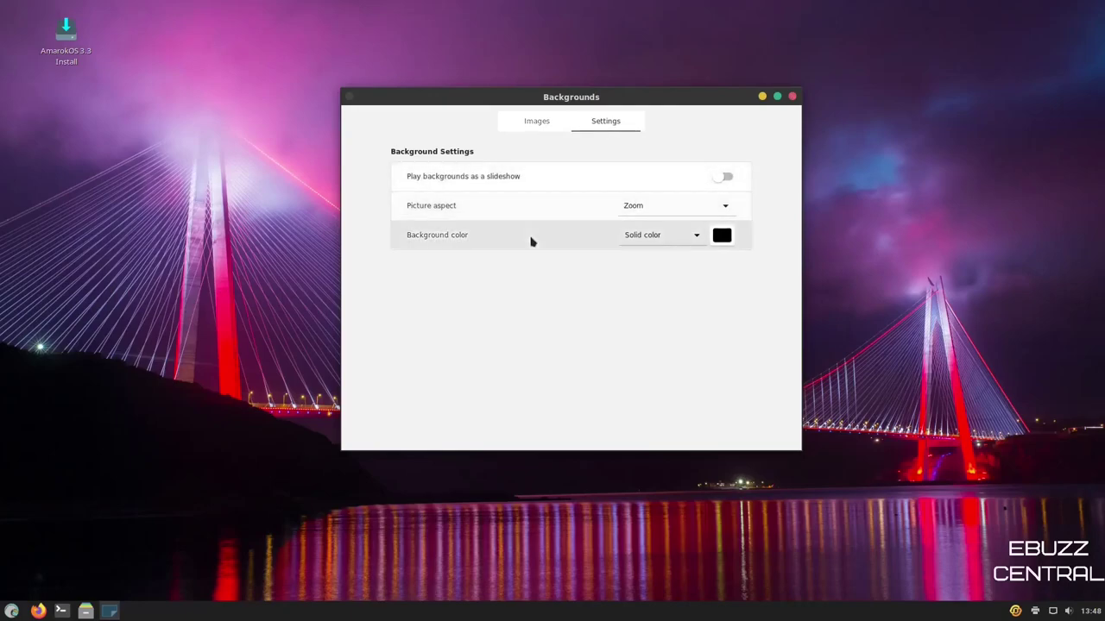
{"action": "left_click", "coordinate": [791, 98]}
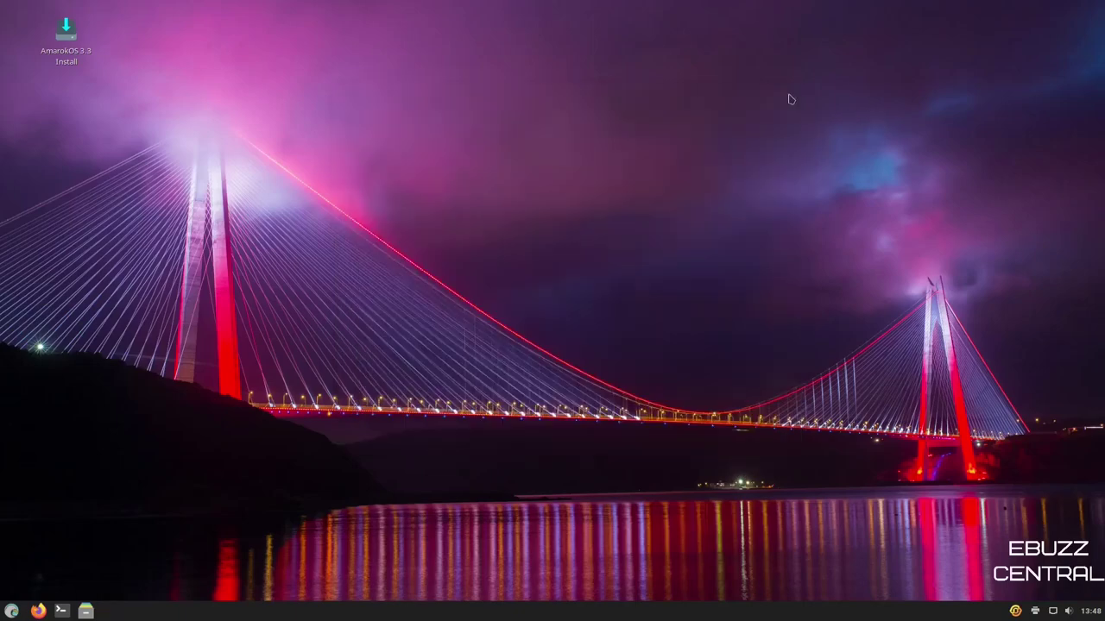
- Check the update notifier's options in the system tray and dismiss them
{"action": "left_click", "coordinate": [1016, 611]}
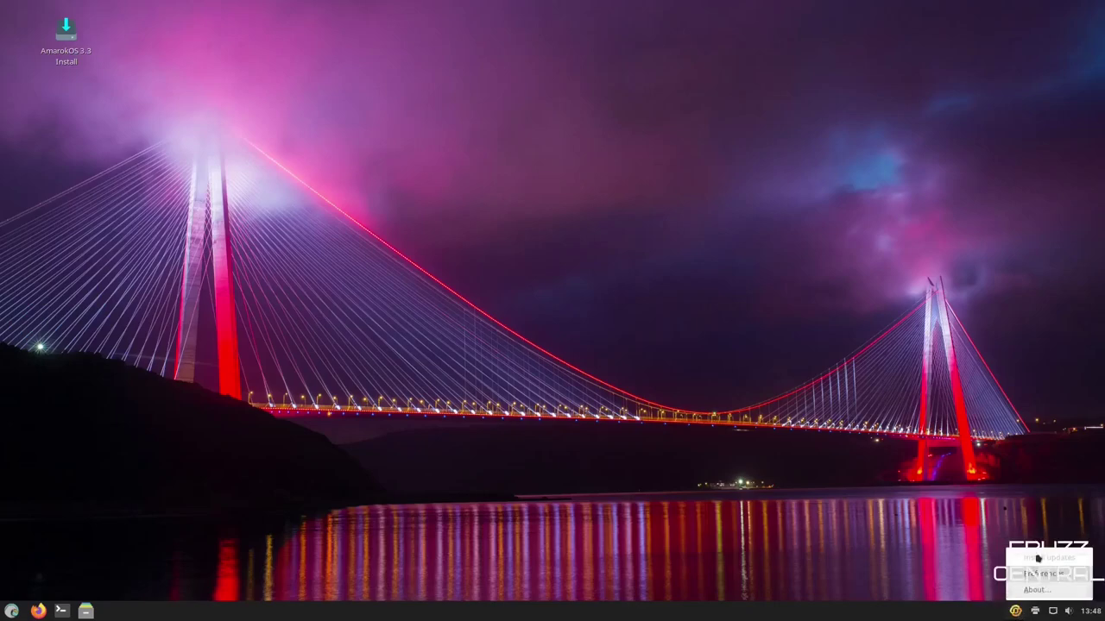
{"action": "left_click", "coordinate": [866, 505]}
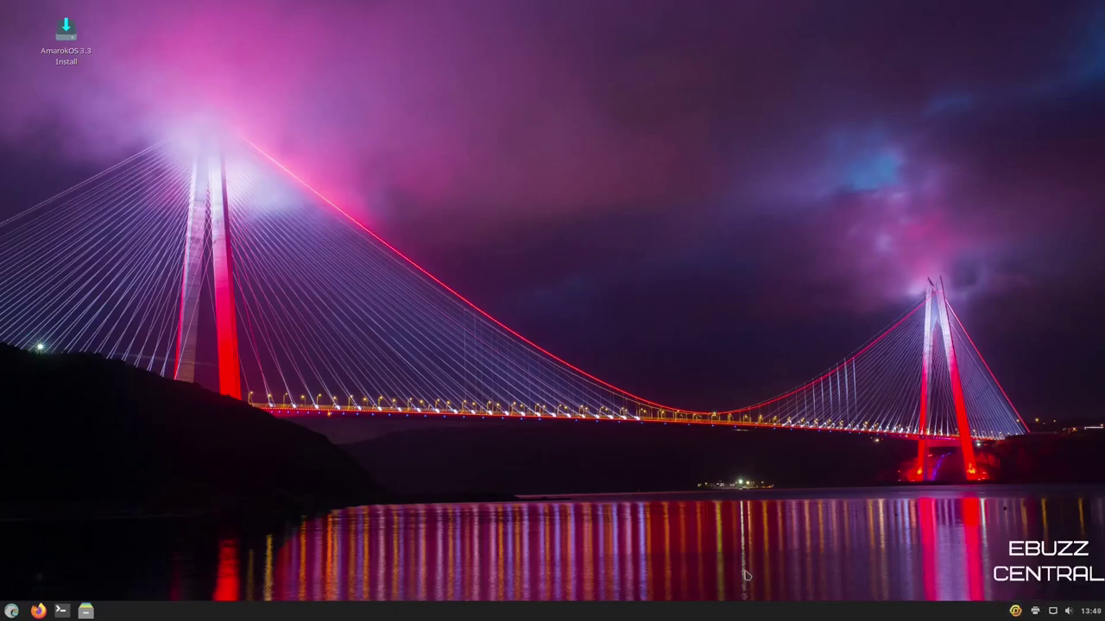
- Set the desktop panel's auto-hide option to Intelligently hide panel and test it by maximizing and restoring the Panel window
{"action": "right_click", "coordinate": [726, 616]}
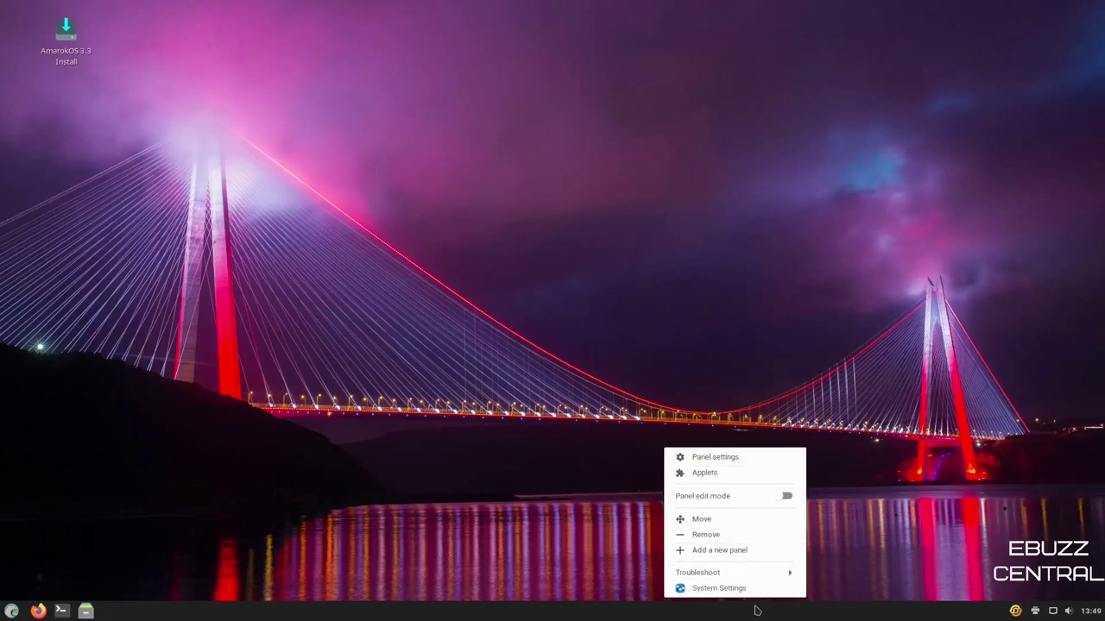
{"action": "left_click", "coordinate": [714, 457]}
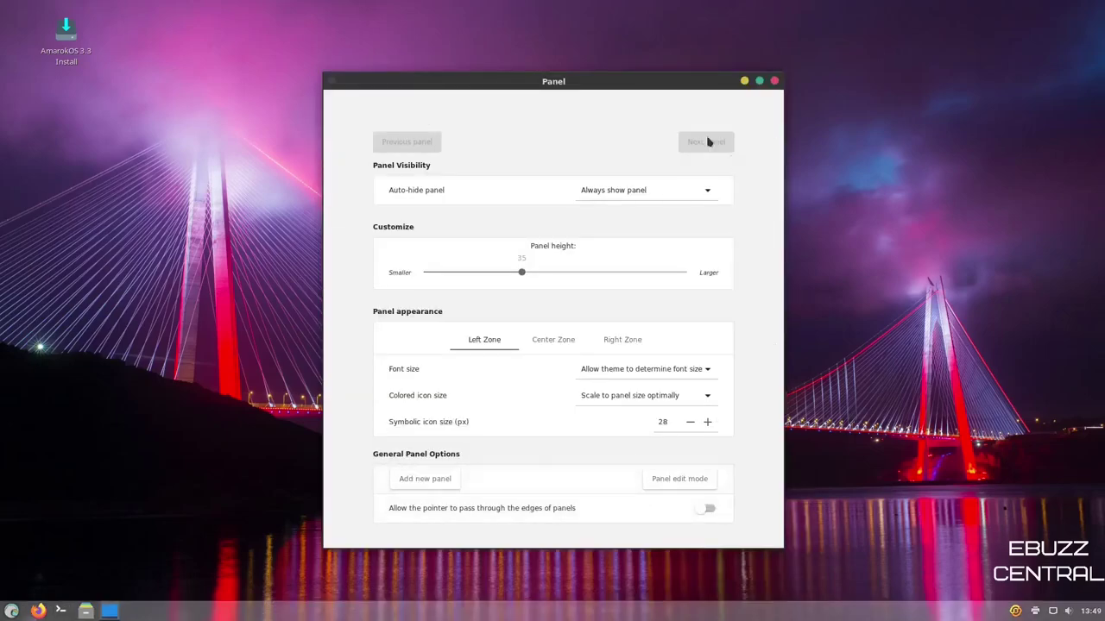
{"action": "left_click", "coordinate": [672, 195]}
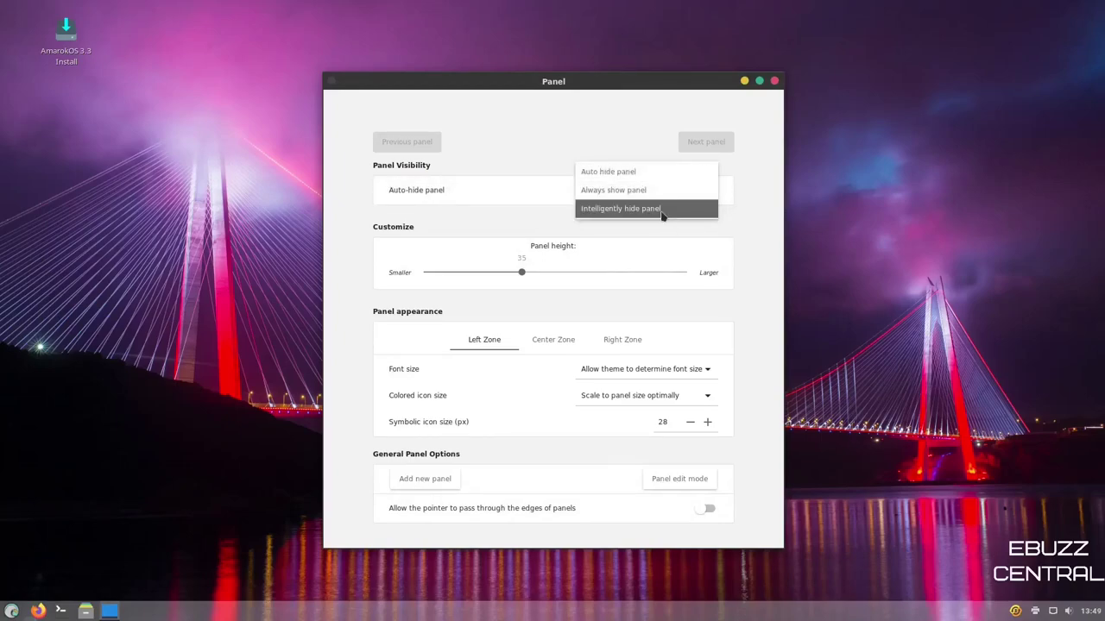
{"action": "left_click", "coordinate": [662, 212]}
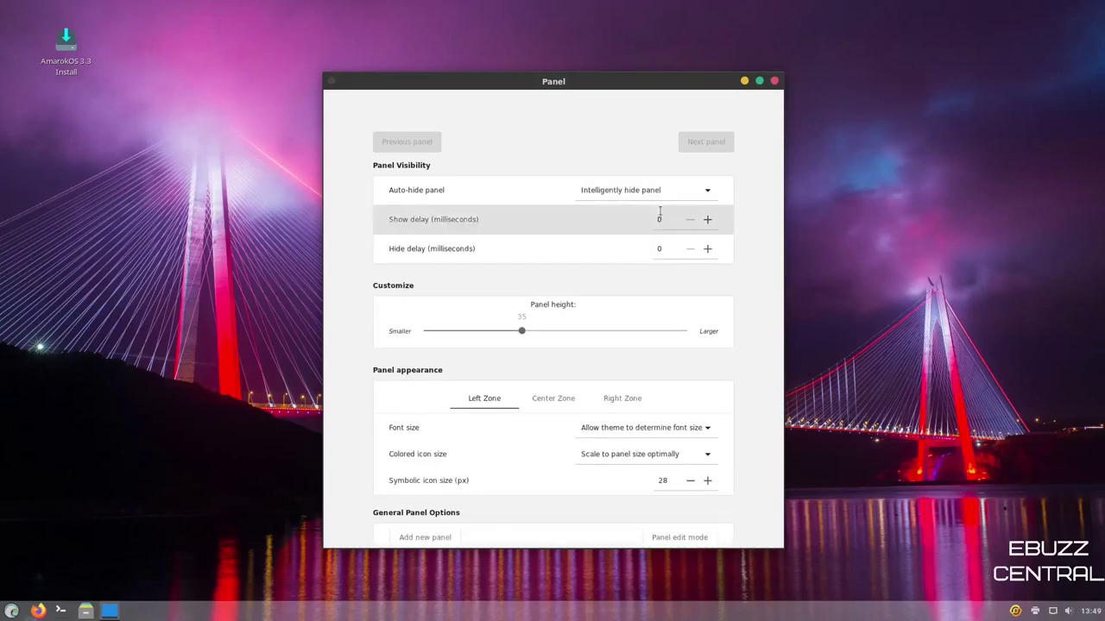
{"action": "left_click", "coordinate": [759, 81]}
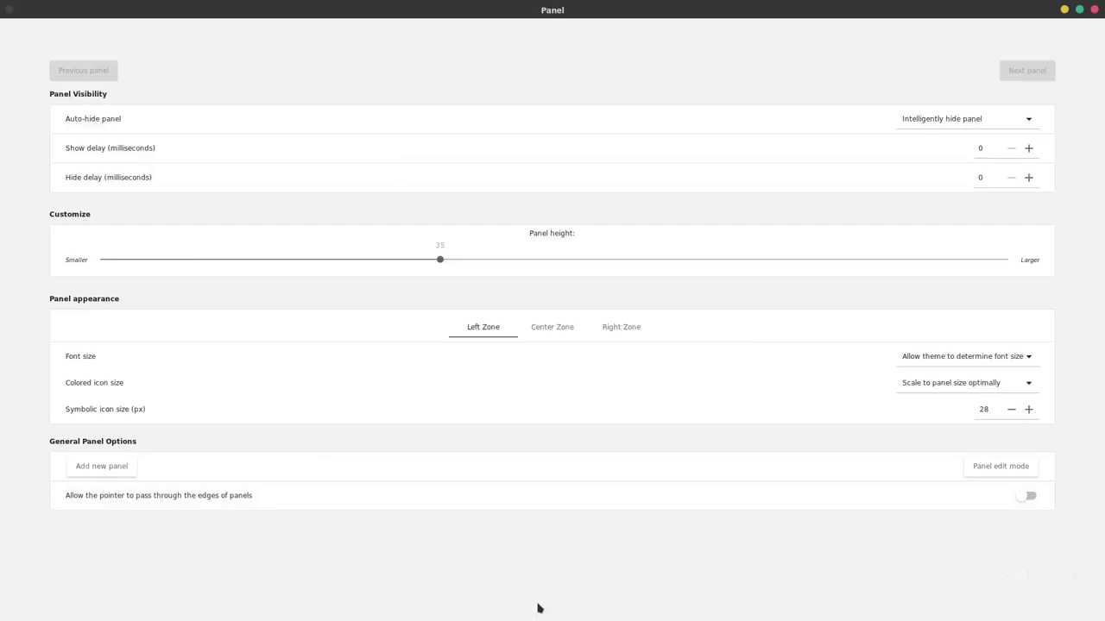
{"action": "left_click", "coordinate": [1079, 10]}
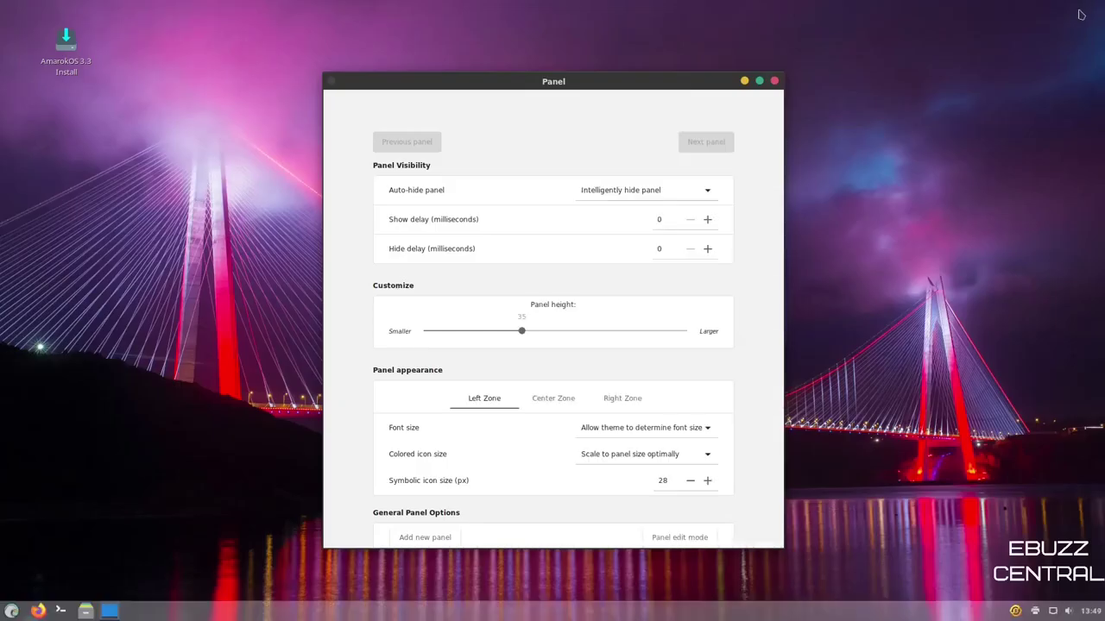
- Set the panel's auto-hide option to Auto hide panel and test it by maximizing and restoring the Panel window
{"action": "left_click", "coordinate": [705, 190]}
{"action": "left_click", "coordinate": [673, 153]}
{"action": "left_click", "coordinate": [707, 194]}
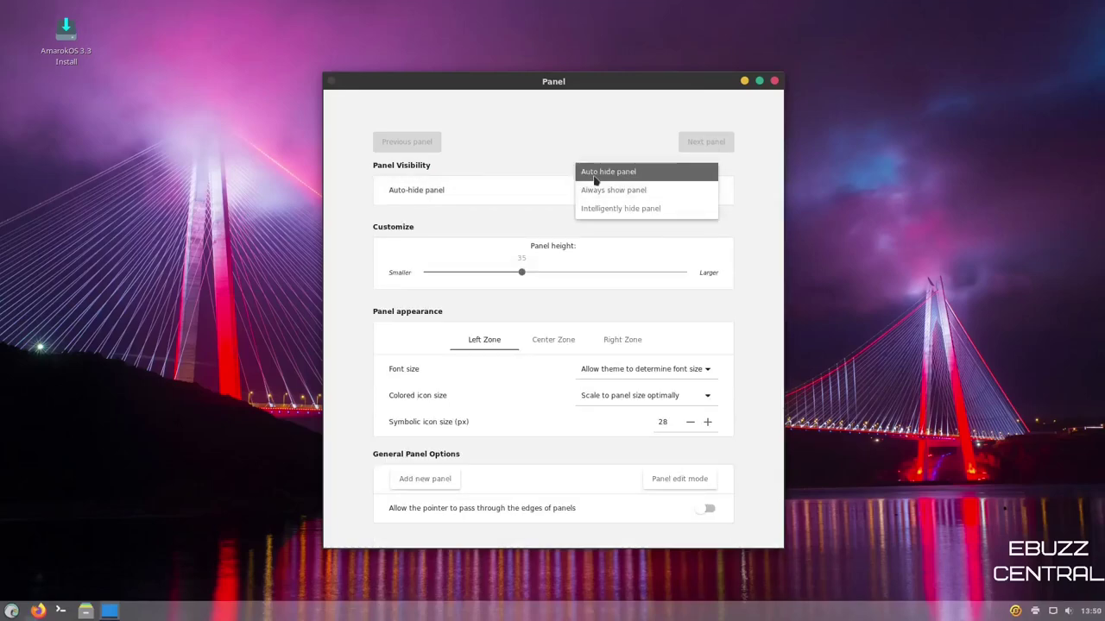
{"action": "left_click", "coordinate": [676, 170]}
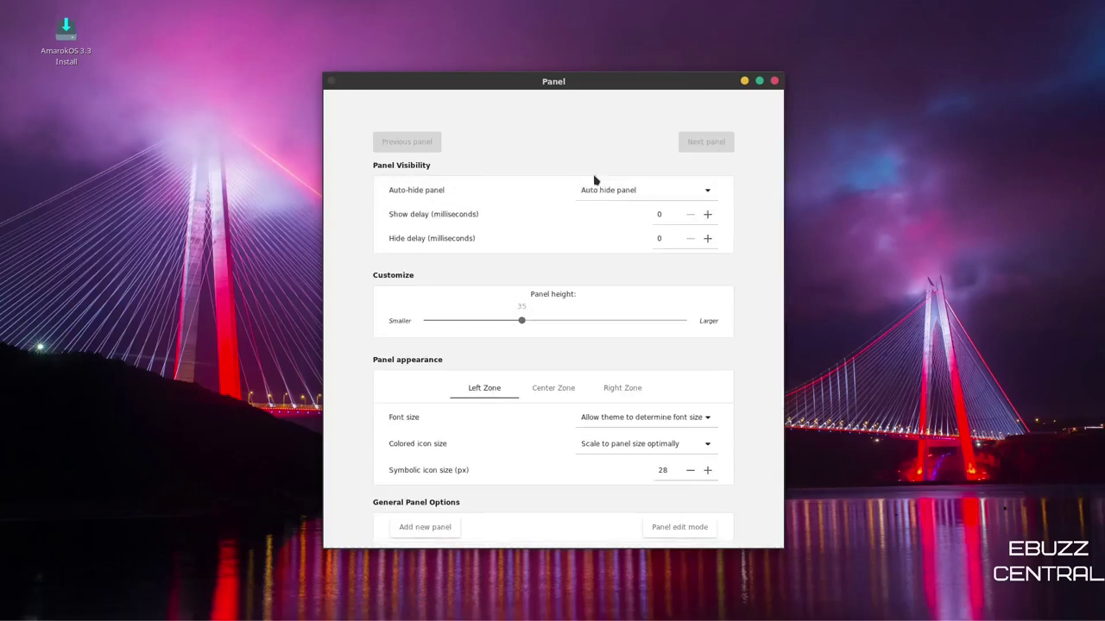
{"action": "left_click", "coordinate": [760, 80]}
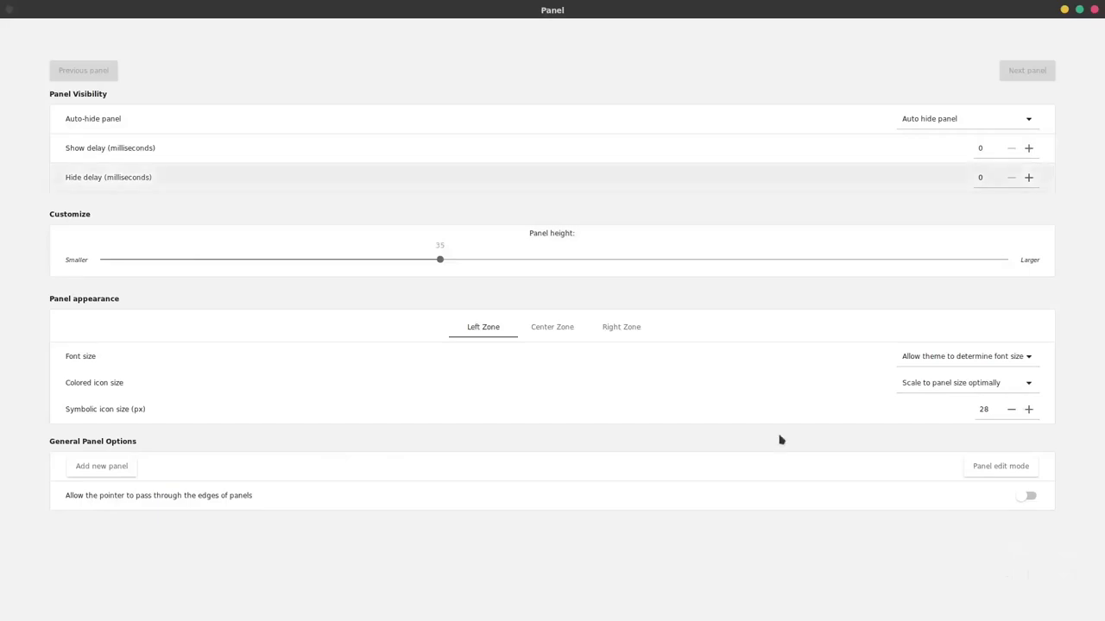
{"action": "left_click", "coordinate": [1079, 9]}
- Set the panel's auto-hide option to Always show panel and increase the panel height to 42
{"action": "left_click", "coordinate": [705, 190]}
{"action": "left_click", "coordinate": [658, 210]}
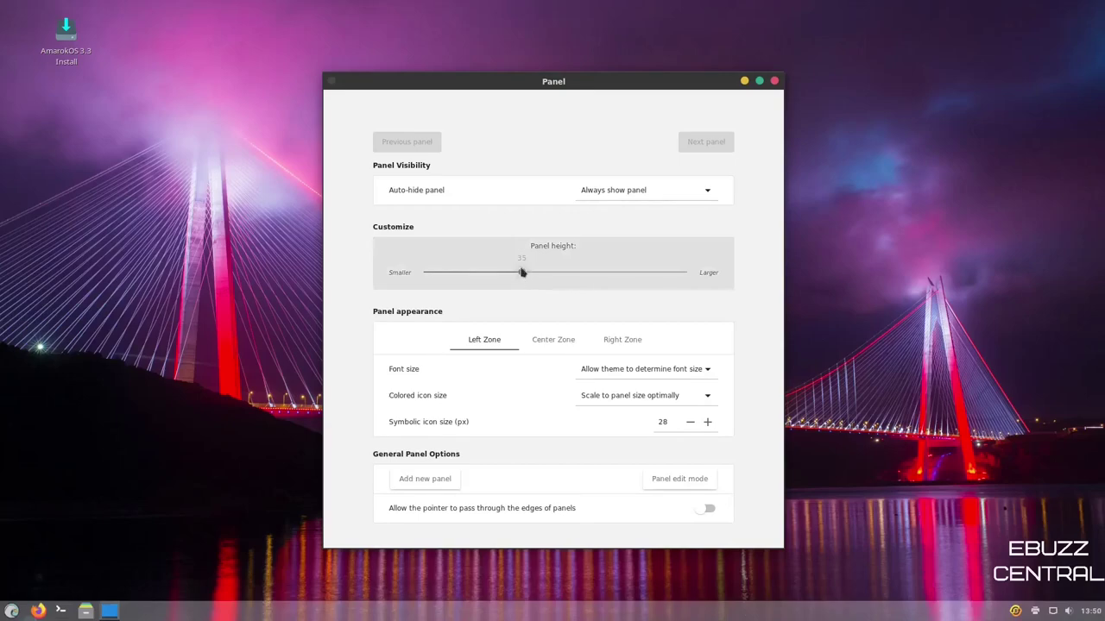
{"action": "left_click_drag", "start_coordinate": [523, 278], "coordinate": [570, 274]}
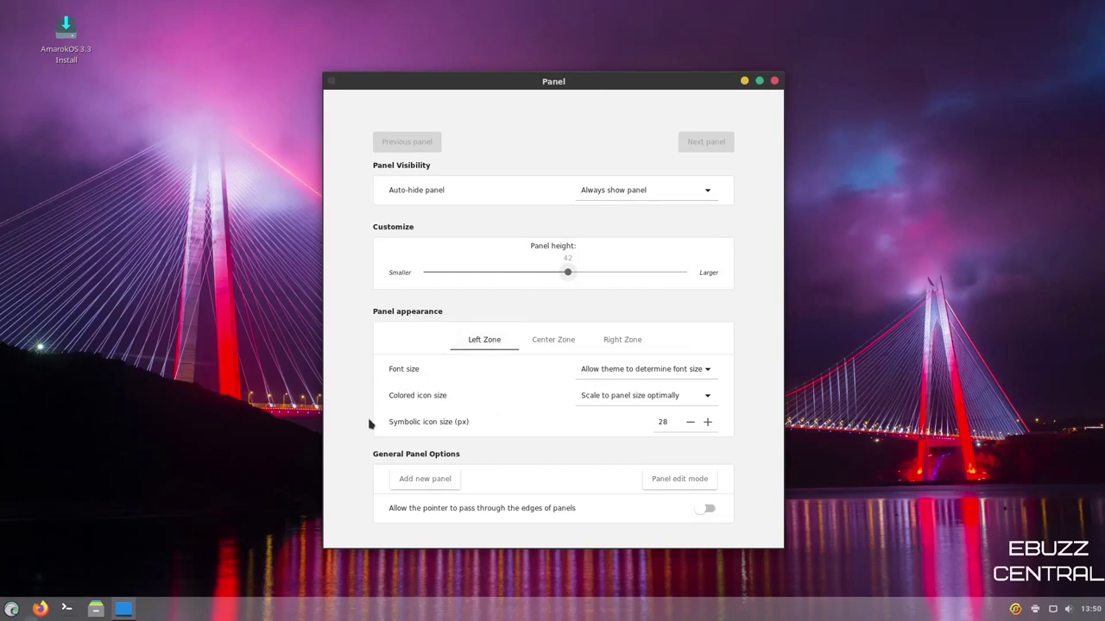
- Review the panel appearance settings for the Center, Right and Left Zones, and close the Panel window
{"action": "left_click", "coordinate": [550, 342]}
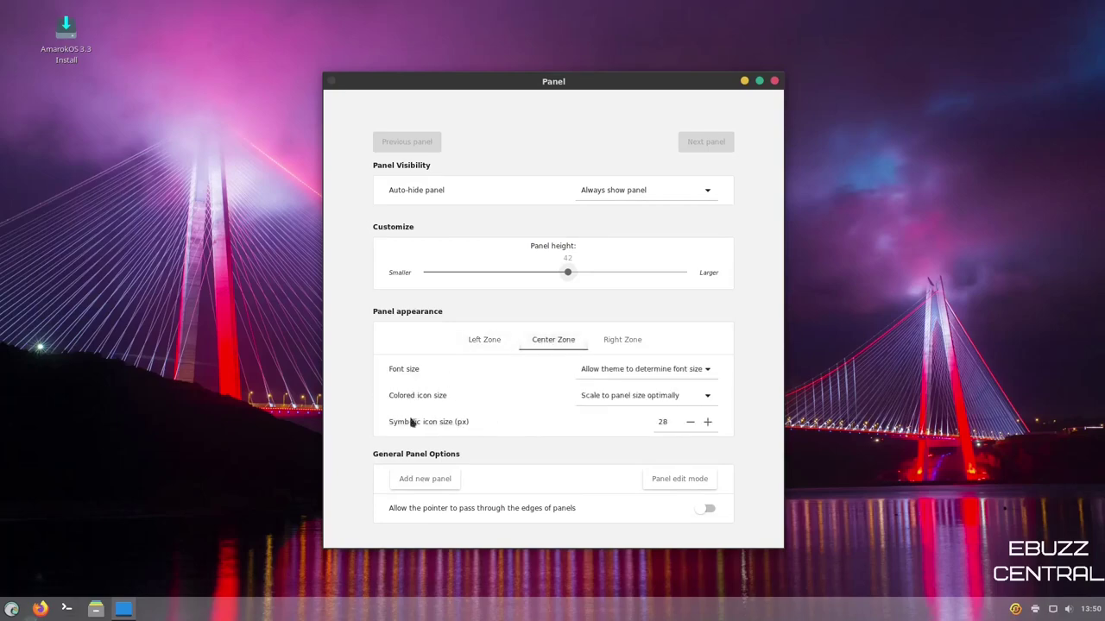
{"action": "left_click", "coordinate": [632, 342]}
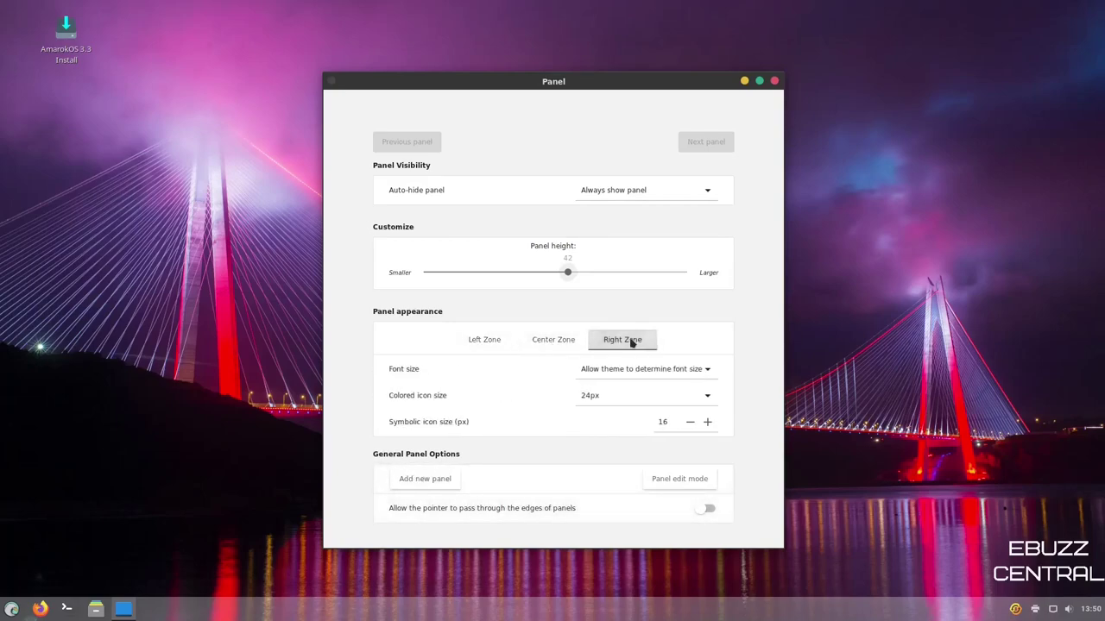
{"action": "left_click", "coordinate": [484, 340]}
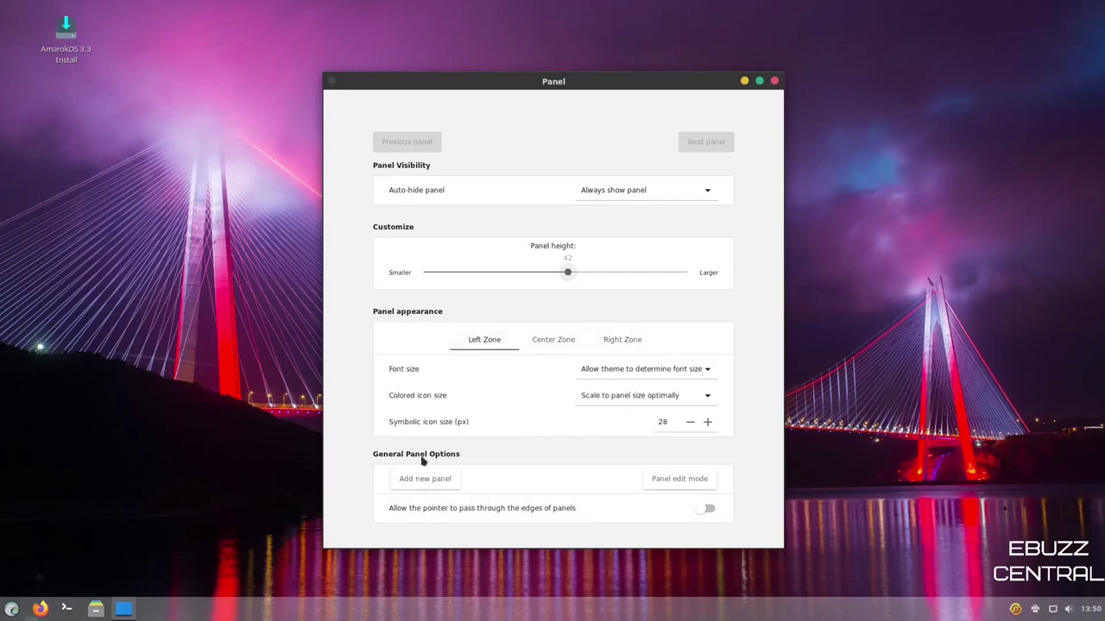
{"action": "left_click", "coordinate": [775, 81]}
- Open the panel's Applets settings and look through the full list of installed applets
{"action": "right_click", "coordinate": [678, 608]}
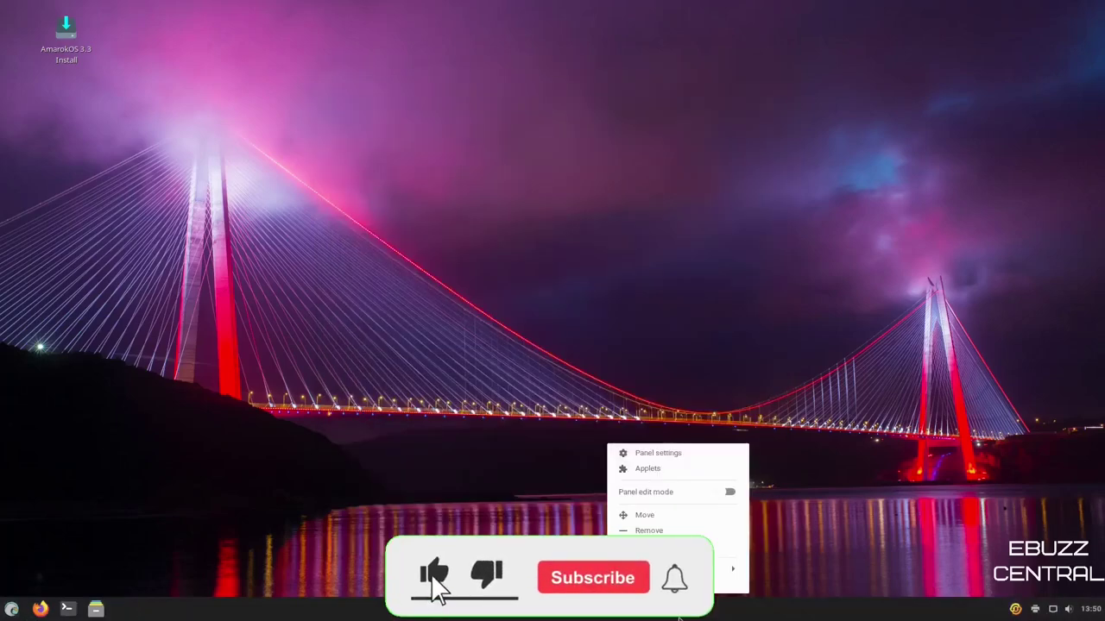
{"action": "left_click", "coordinate": [666, 473]}
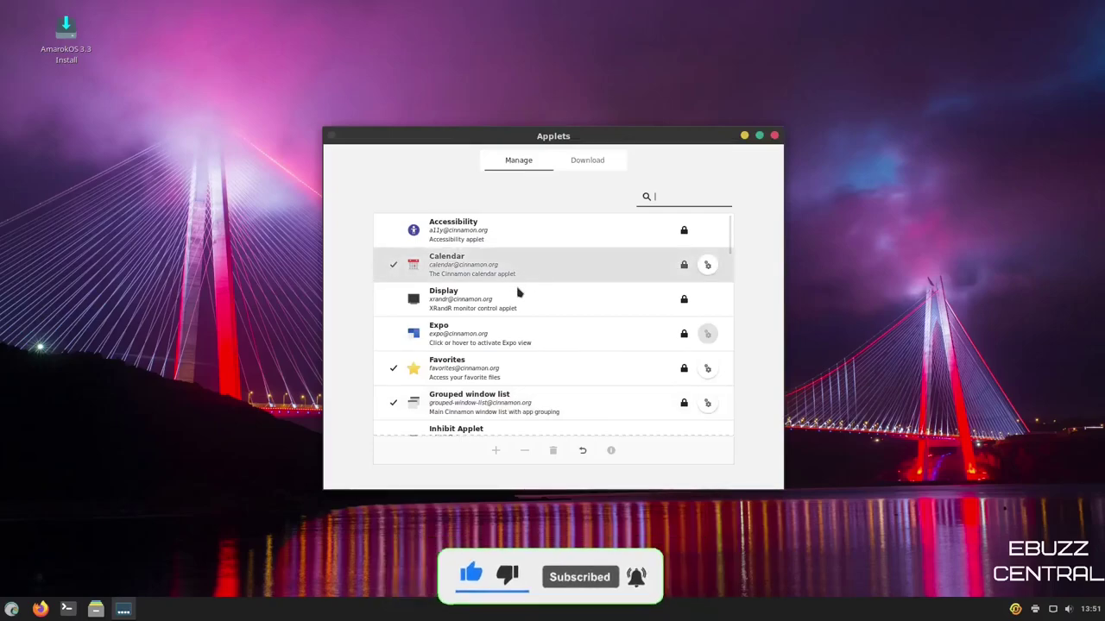
{"action": "scroll", "coordinate": [607, 346], "scroll_direction": "down", "scroll_amount": 2}
{"action": "scroll", "coordinate": [607, 346], "scroll_direction": "down", "scroll_amount": 12}
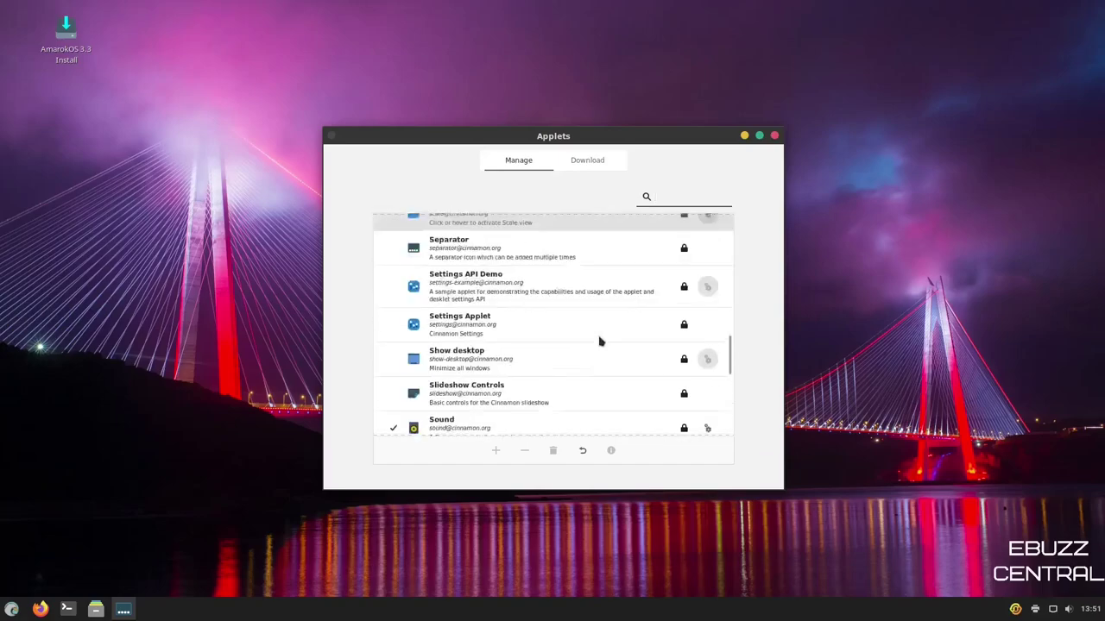
{"action": "scroll", "coordinate": [599, 341], "scroll_direction": "down", "scroll_amount": 6}
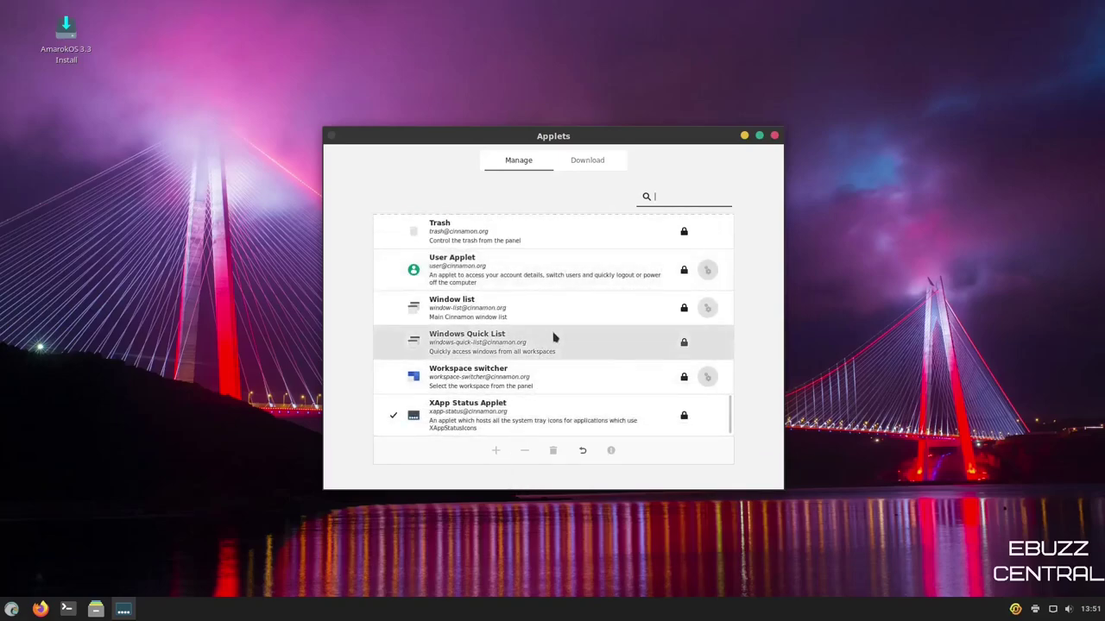
{"action": "scroll", "coordinate": [555, 337], "scroll_direction": "up", "scroll_amount": 6}
{"action": "scroll", "coordinate": [570, 344], "scroll_direction": "up", "scroll_amount": 7}
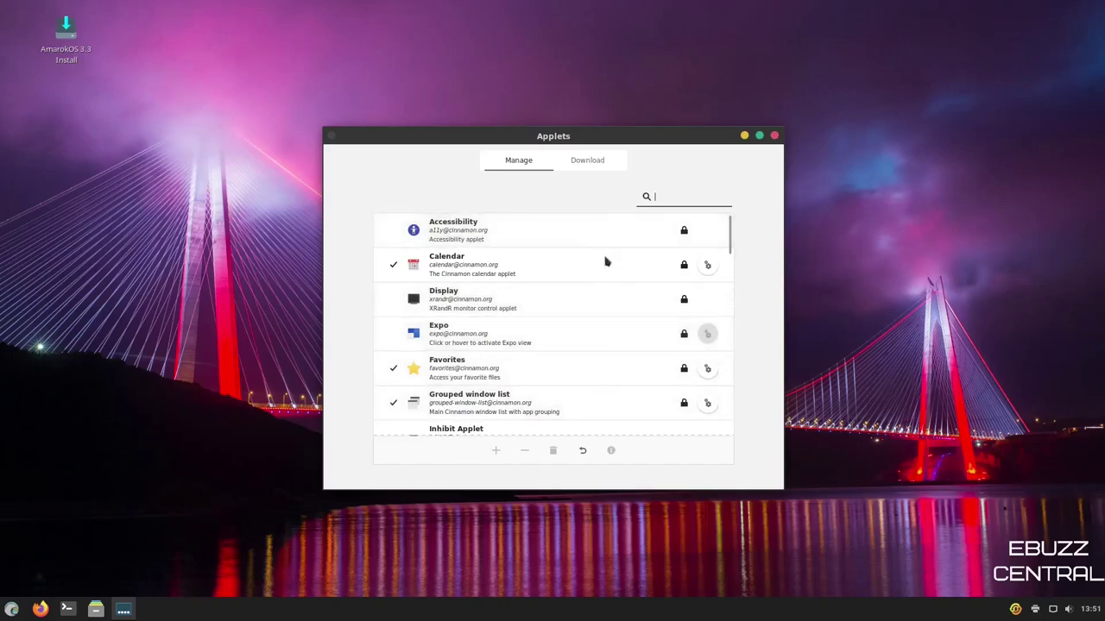
- Browse the downloadable applets sorted by popularity, return to the installed ones and close the Applets window
{"action": "left_click", "coordinate": [592, 163]}
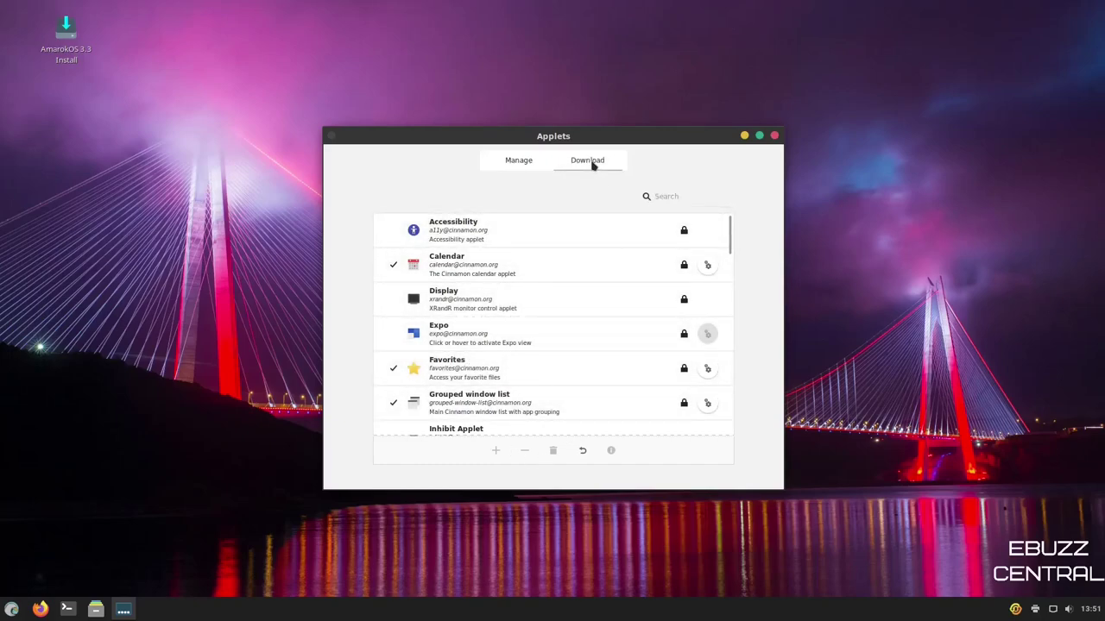
{"action": "left_click", "coordinate": [590, 161]}
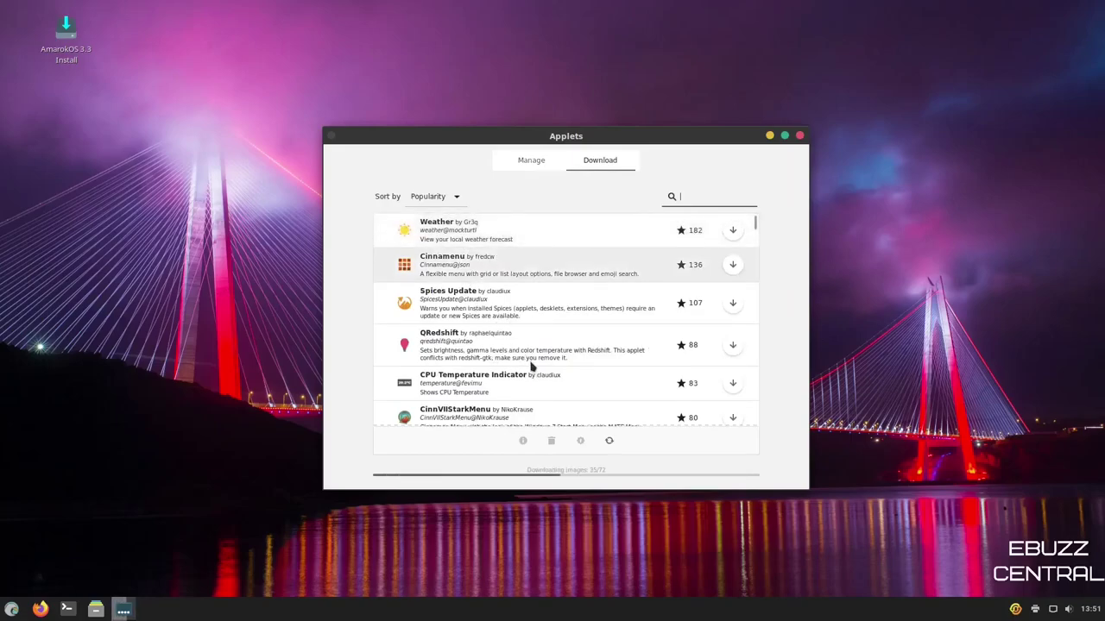
{"action": "scroll", "coordinate": [531, 367], "scroll_direction": "down", "scroll_amount": 5}
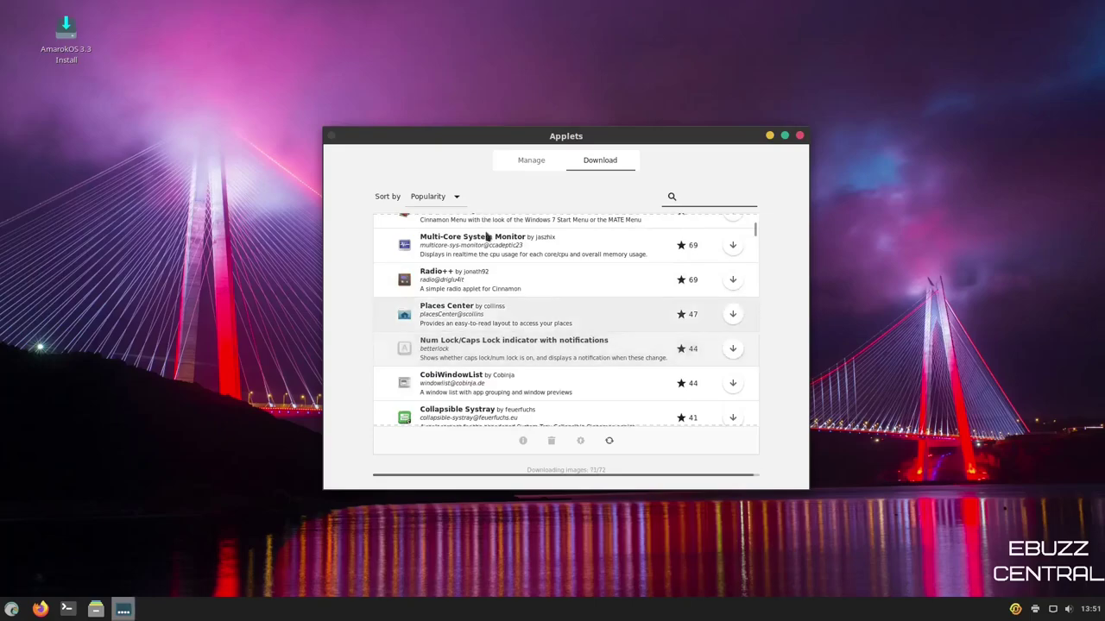
{"action": "left_click", "coordinate": [530, 163]}
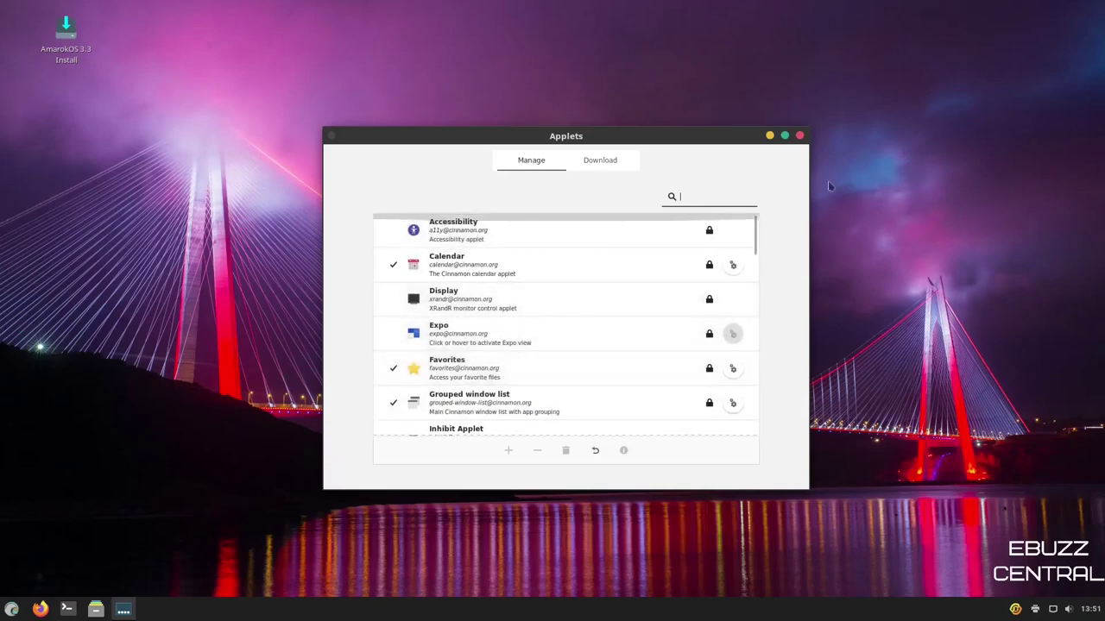
{"action": "left_click", "coordinate": [800, 136]}
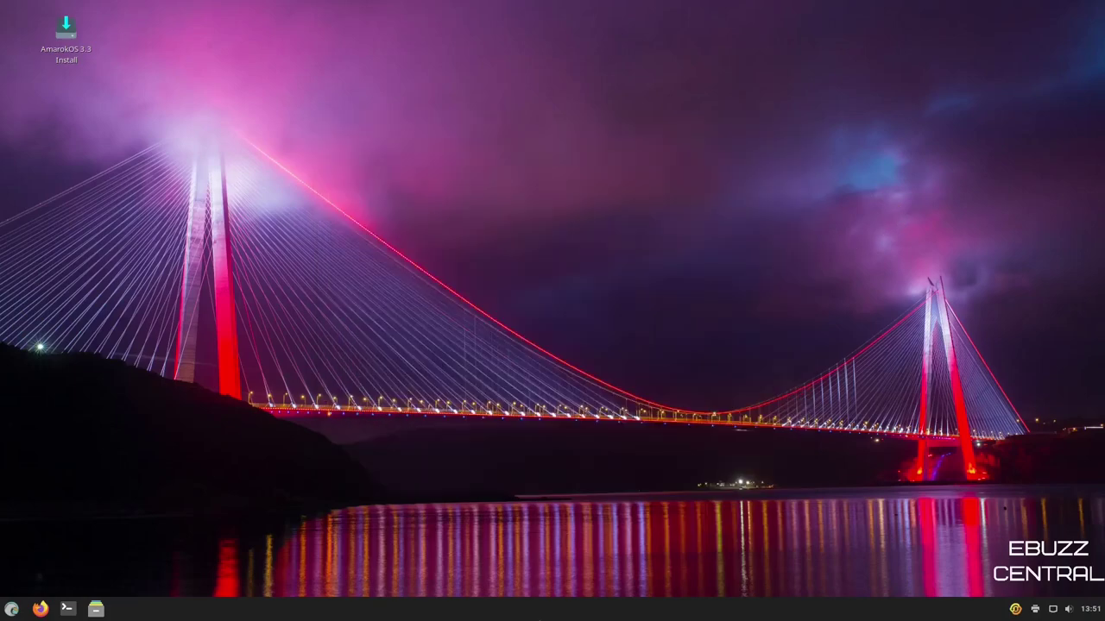
- Open System Settings from the desktop panel, maximize the window and go to the Themes settings
{"action": "right_click", "coordinate": [544, 614]}
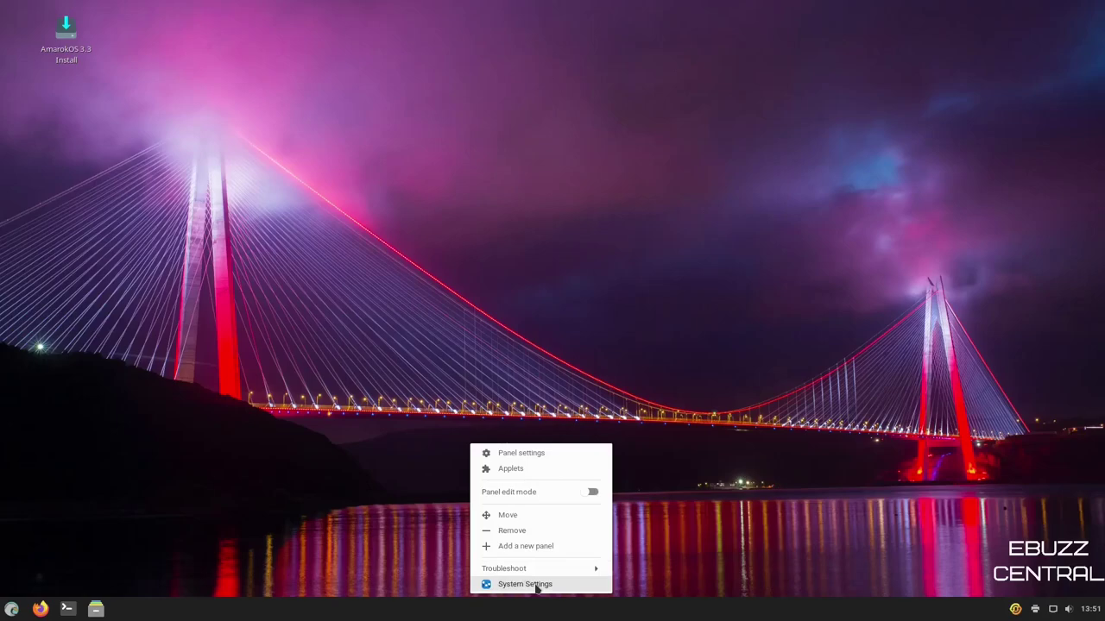
{"action": "left_click", "coordinate": [537, 587]}
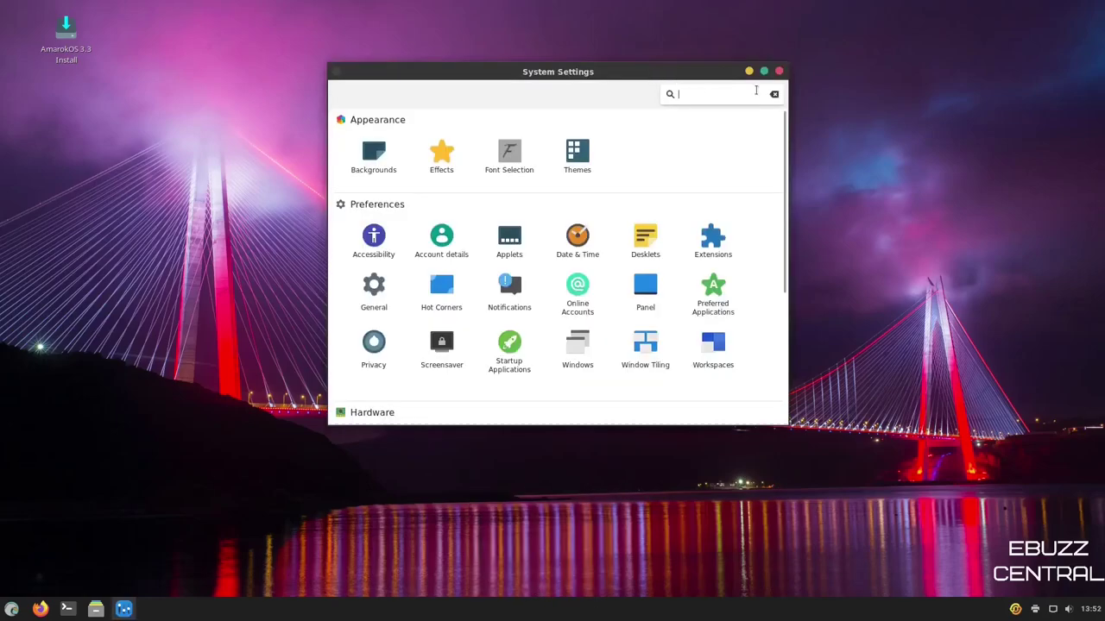
{"action": "left_click", "coordinate": [763, 72]}
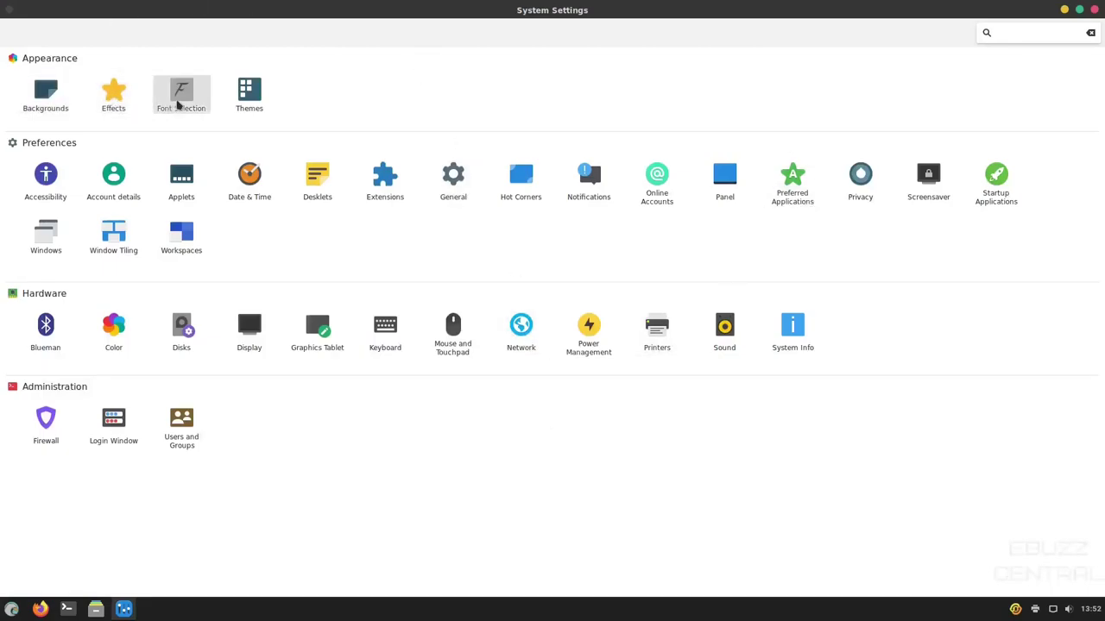
{"action": "left_click", "coordinate": [252, 88]}
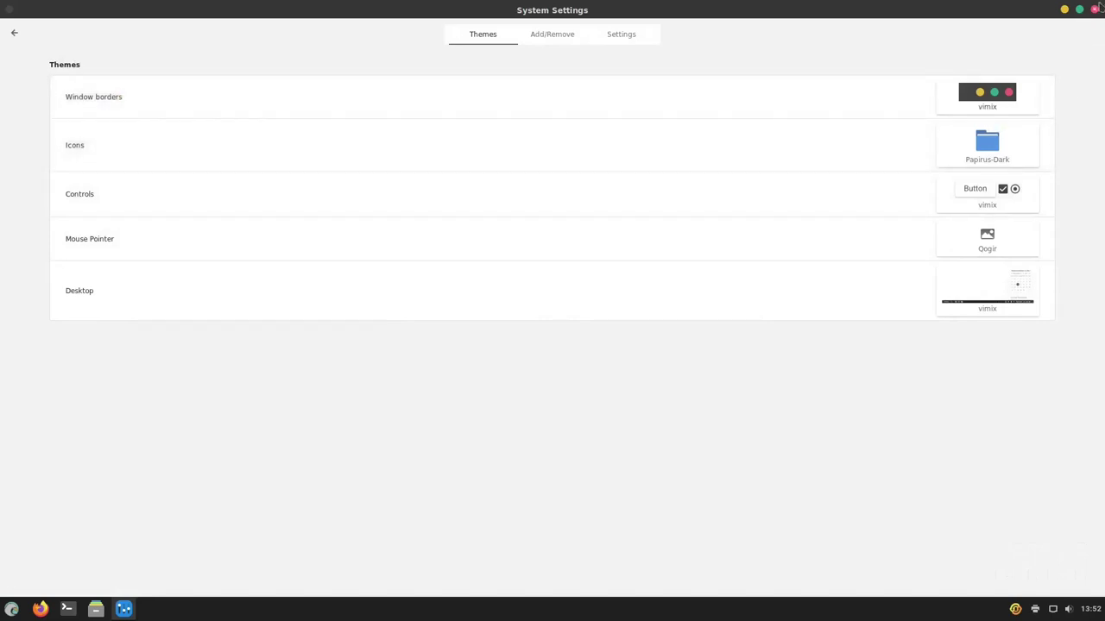
- Check the available window border and icon themes, dismissing each selection without changing it
{"action": "left_click", "coordinate": [986, 107]}
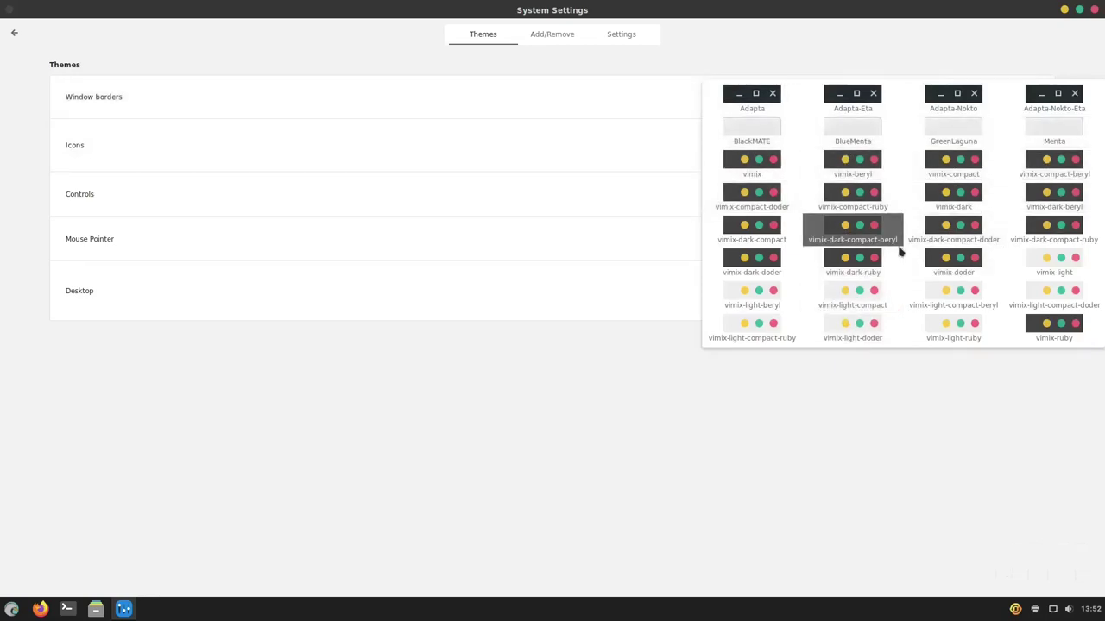
{"action": "left_click", "coordinate": [920, 415]}
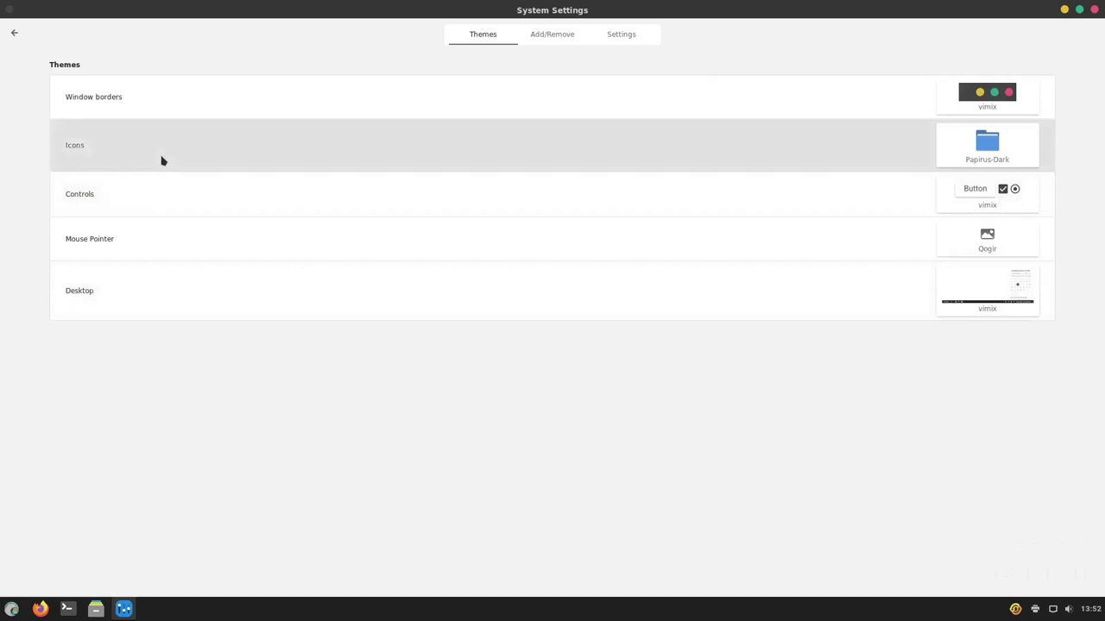
{"action": "left_click", "coordinate": [990, 147]}
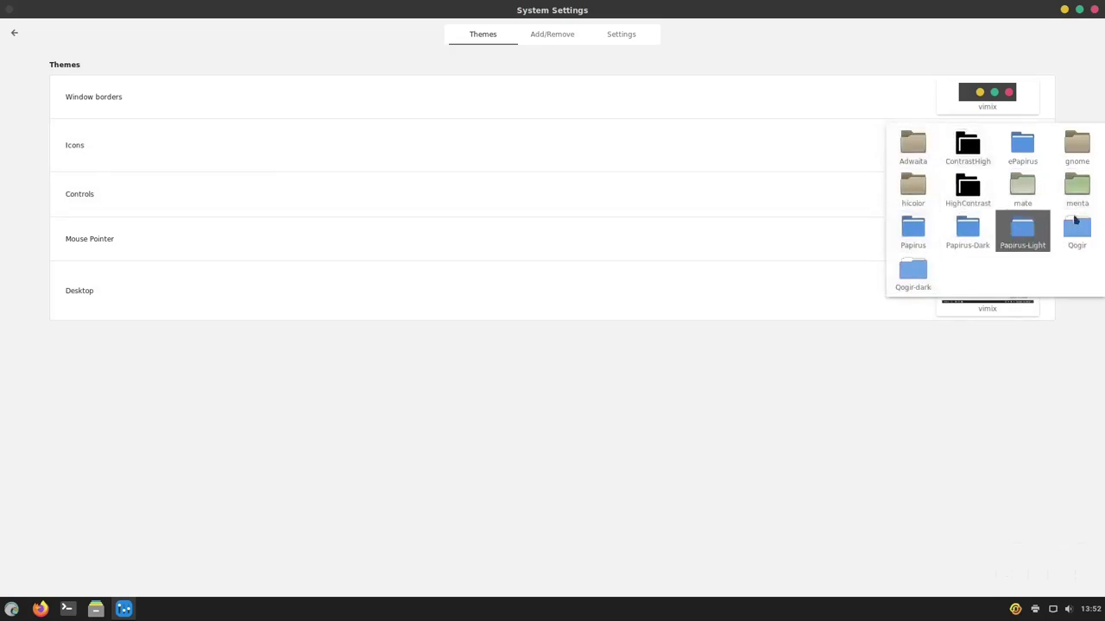
{"action": "left_click", "coordinate": [910, 441]}
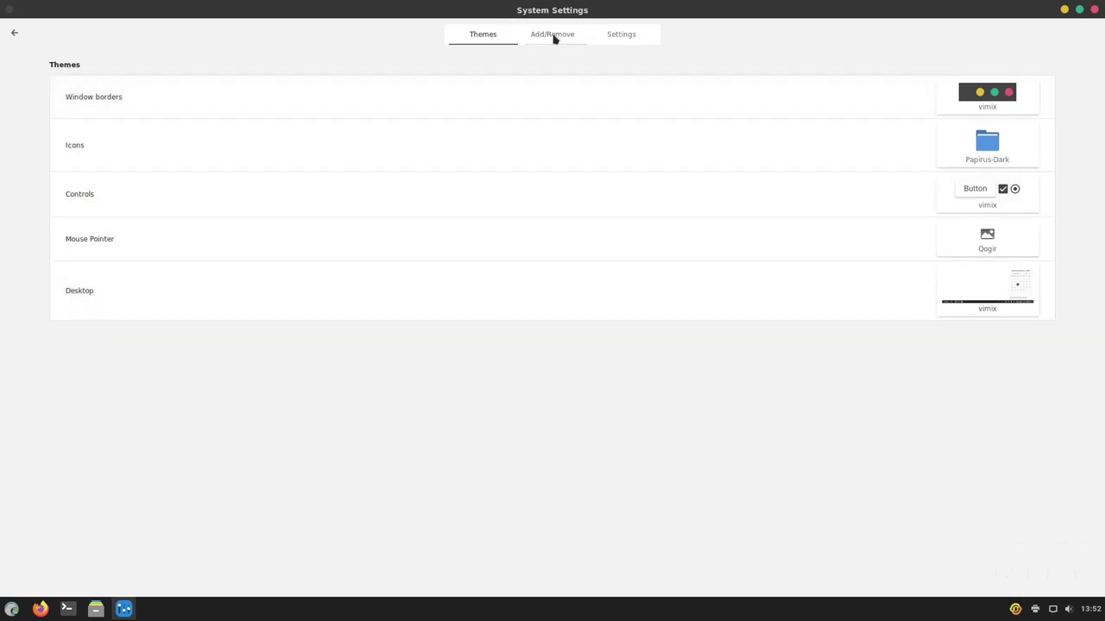
- Browse the downloadable Cinnamon themes in the Add/Remove list, sorted by popularity
{"action": "left_click", "coordinate": [554, 38]}
{"action": "left_click", "coordinate": [229, 121]}
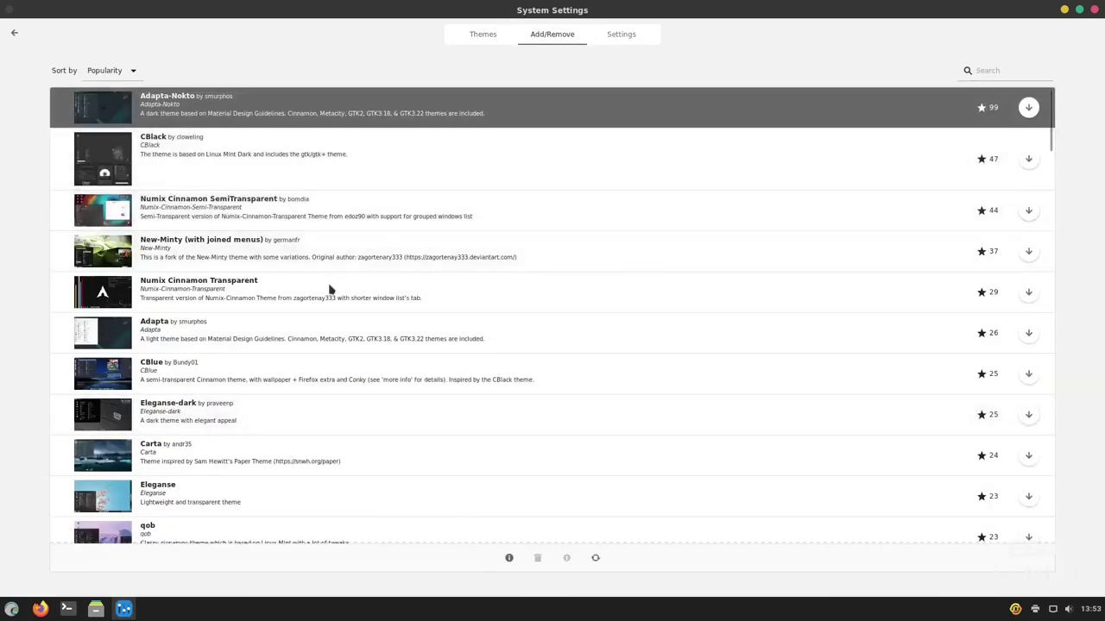
{"action": "scroll", "coordinate": [224, 239], "scroll_direction": "down", "scroll_amount": 10}
{"action": "scroll", "coordinate": [222, 224], "scroll_direction": "down", "scroll_amount": 3}
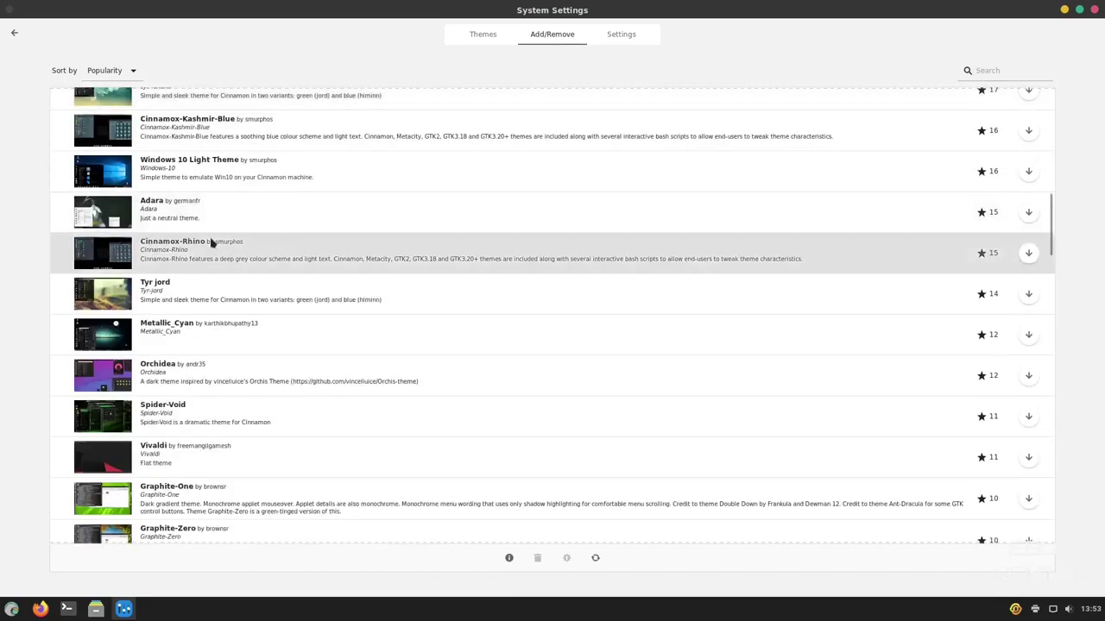
{"action": "scroll", "coordinate": [221, 241], "scroll_direction": "down", "scroll_amount": 2}
{"action": "scroll", "coordinate": [289, 261], "scroll_direction": "down", "scroll_amount": 8}
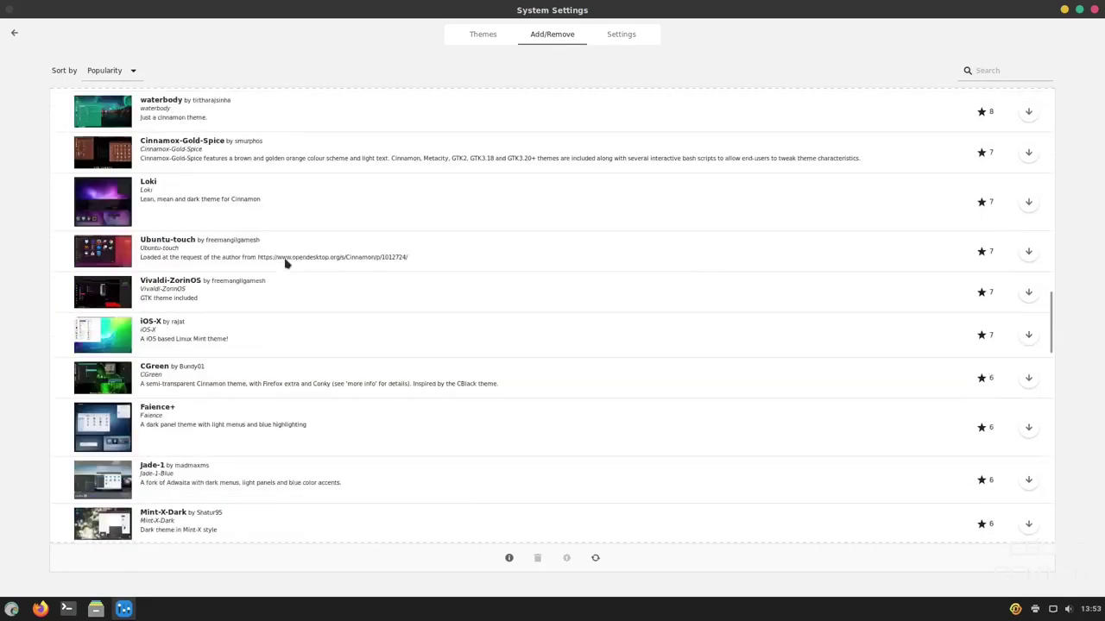
{"action": "scroll", "coordinate": [531, 234], "scroll_direction": "up", "scroll_amount": 15}
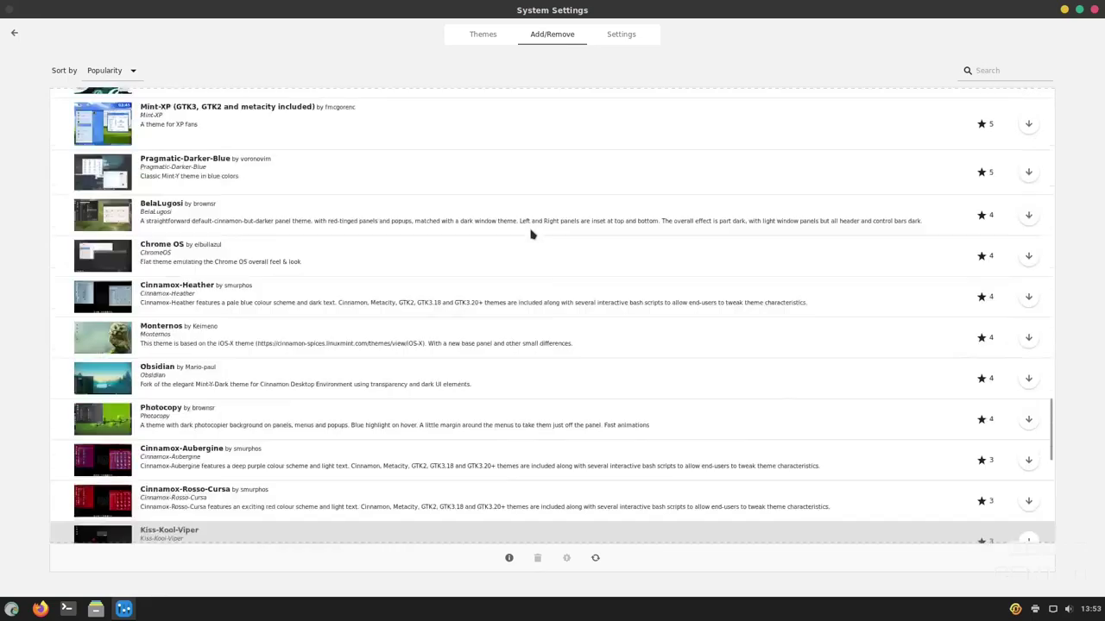
{"action": "scroll", "coordinate": [532, 234], "scroll_direction": "up", "scroll_amount": 15}
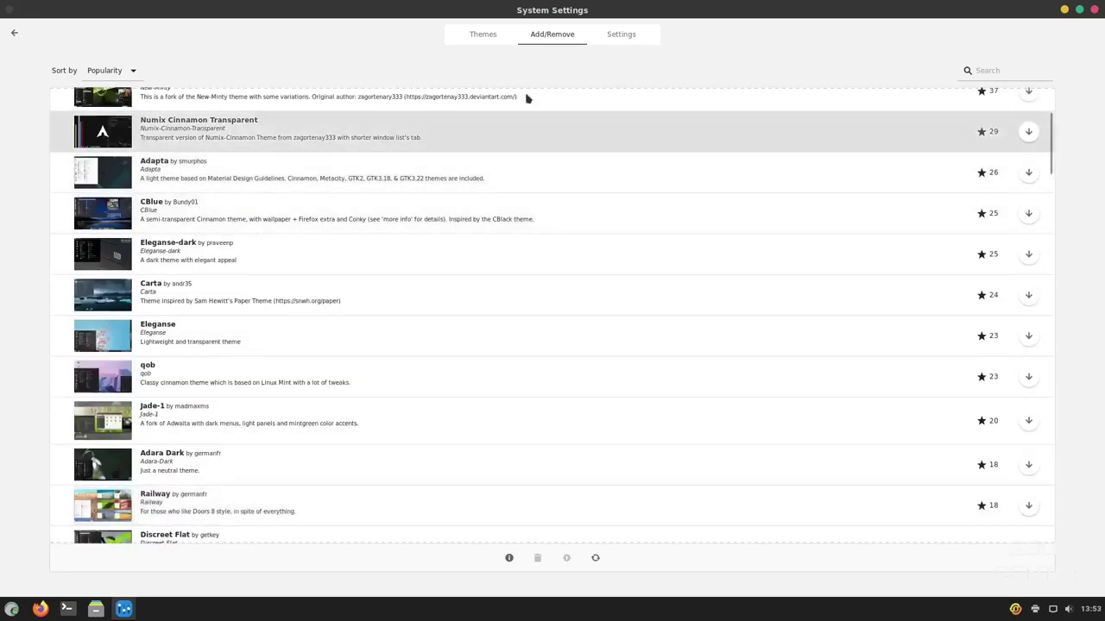
- Return to the current theme choices and view the window border options again without picking one
{"action": "left_click", "coordinate": [473, 37]}
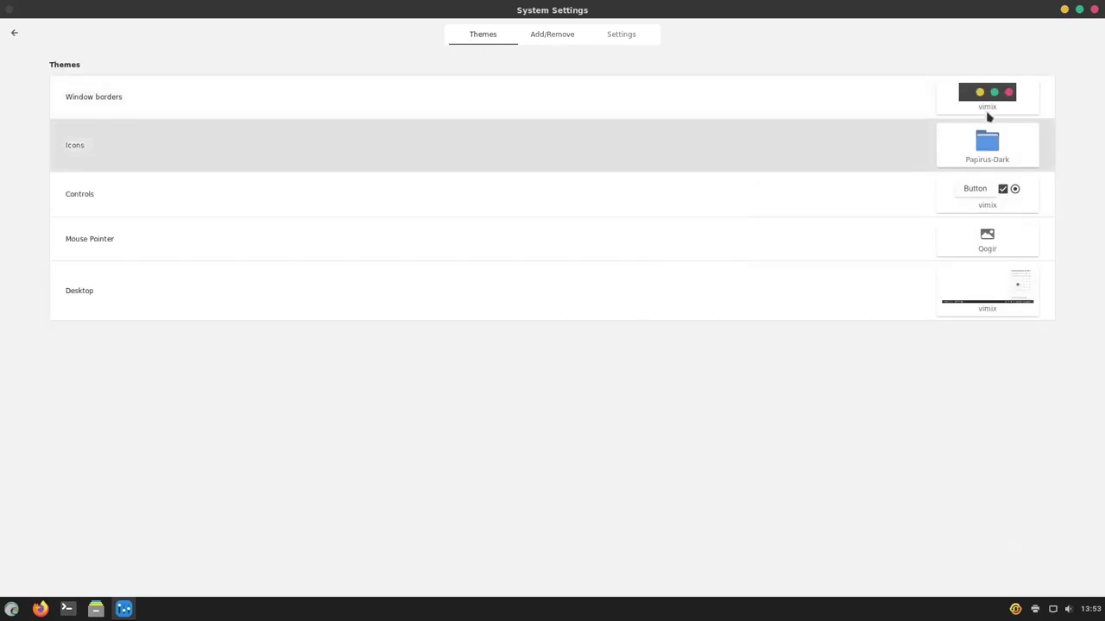
{"action": "left_click", "coordinate": [989, 102]}
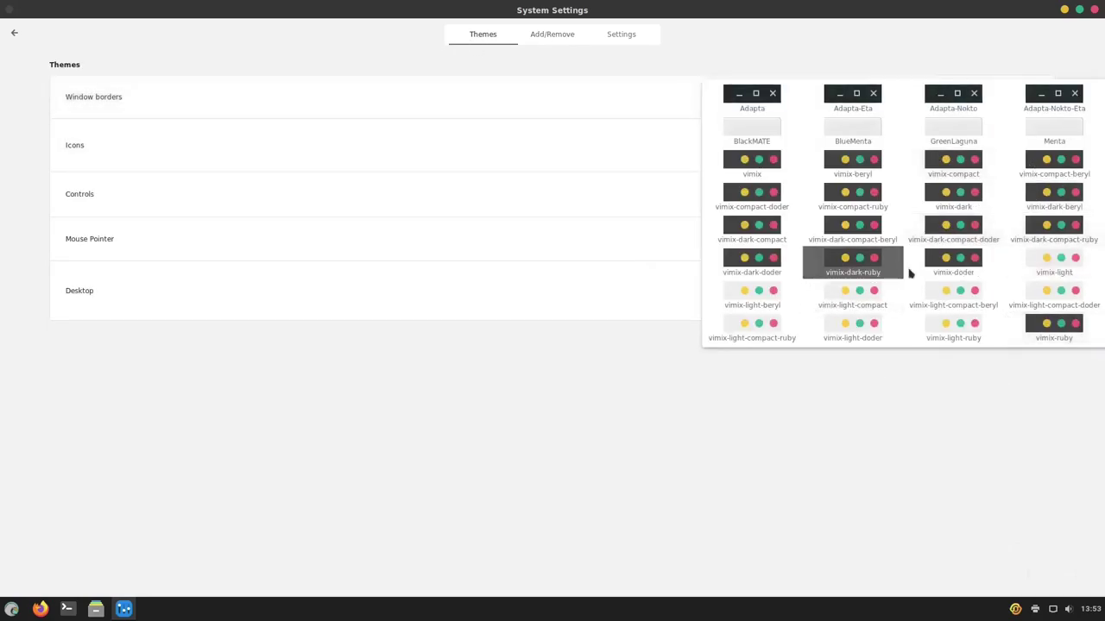
{"action": "left_click", "coordinate": [869, 434]}
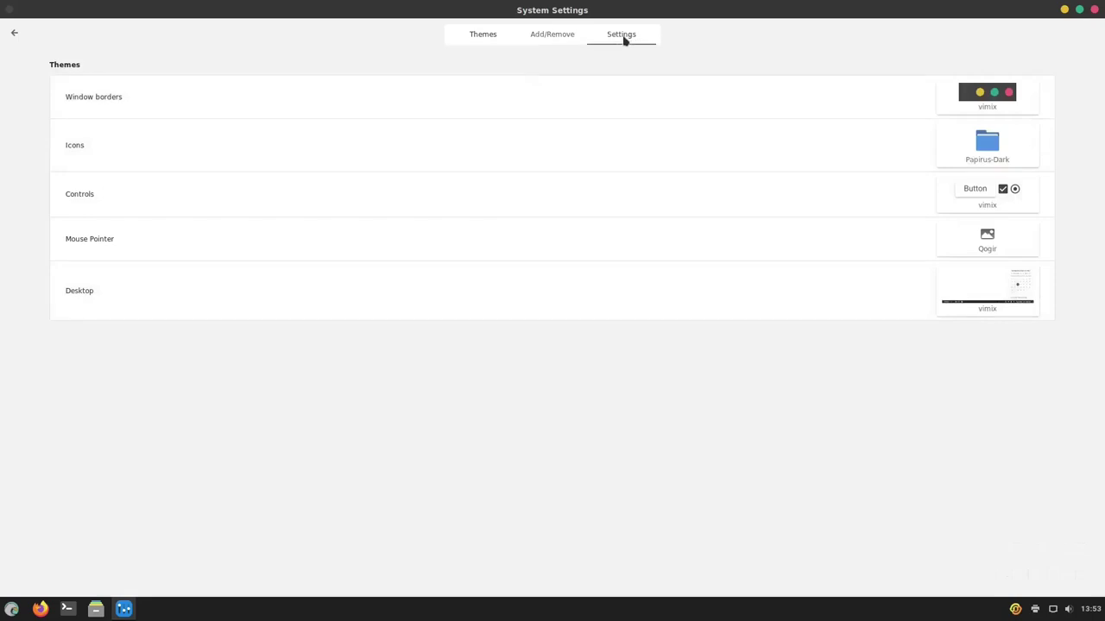
- Examine the theme's miscellaneous and scrollbar behavior options, test the scrollbar preview, and restore and close System Settings
{"action": "left_click", "coordinate": [630, 37]}
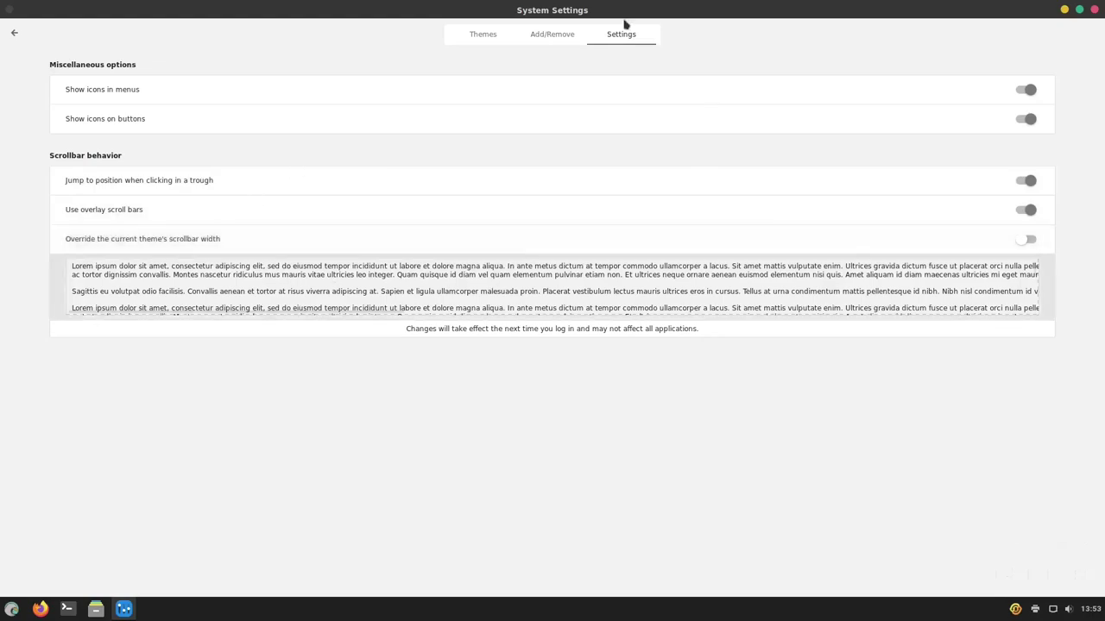
{"action": "scroll", "coordinate": [530, 293], "scroll_direction": "down", "scroll_amount": 2}
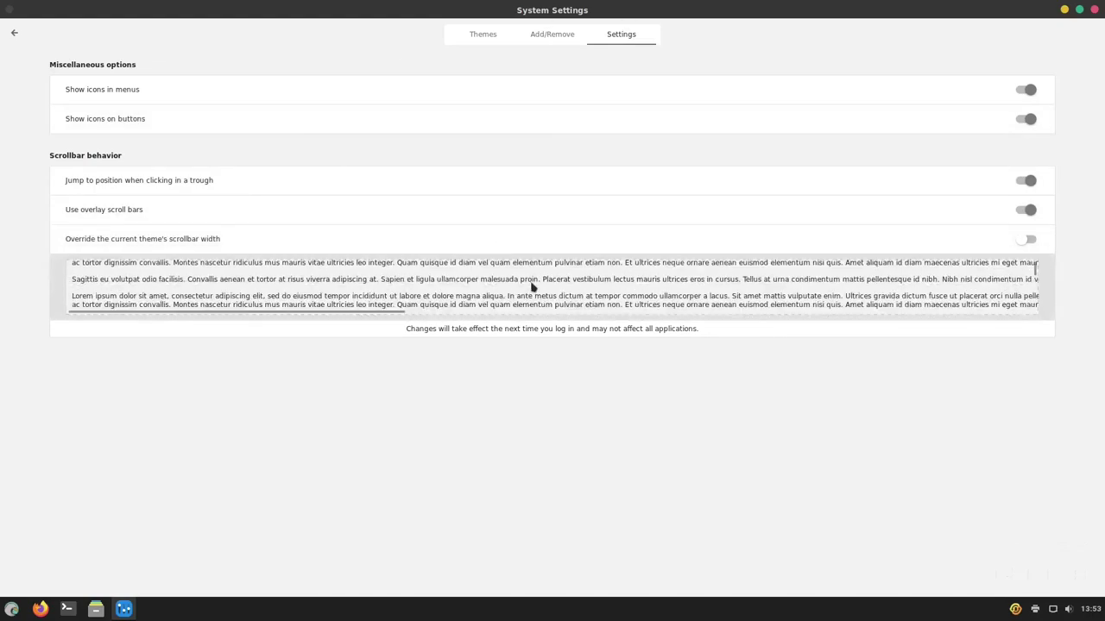
{"action": "scroll", "coordinate": [530, 289], "scroll_direction": "up", "scroll_amount": 2}
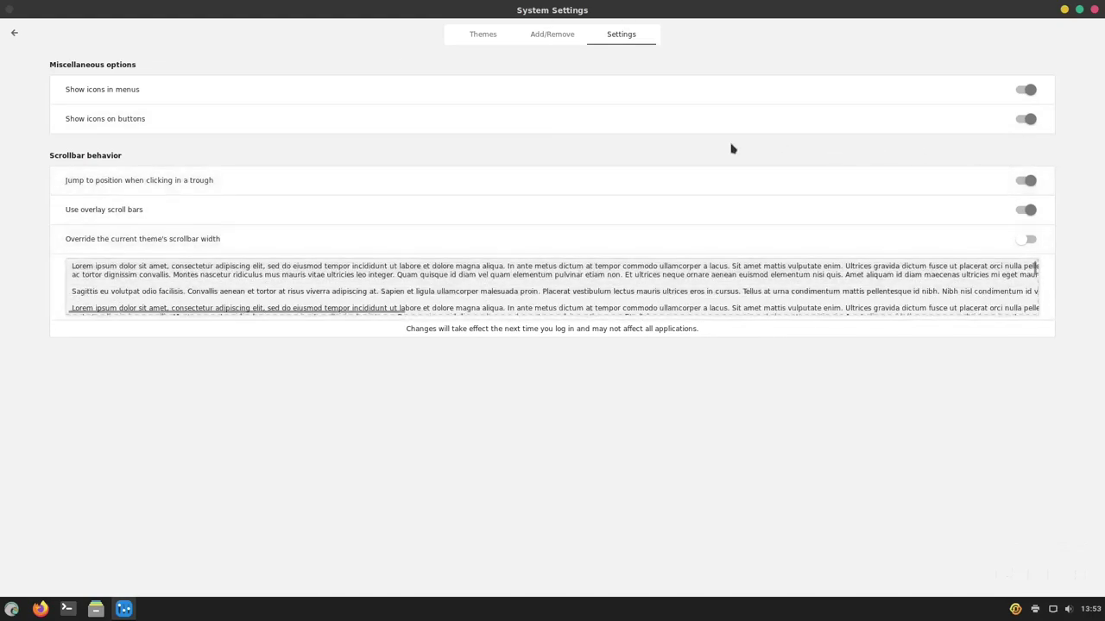
{"action": "left_click", "coordinate": [1080, 11]}
{"action": "left_click", "coordinate": [815, 70]}
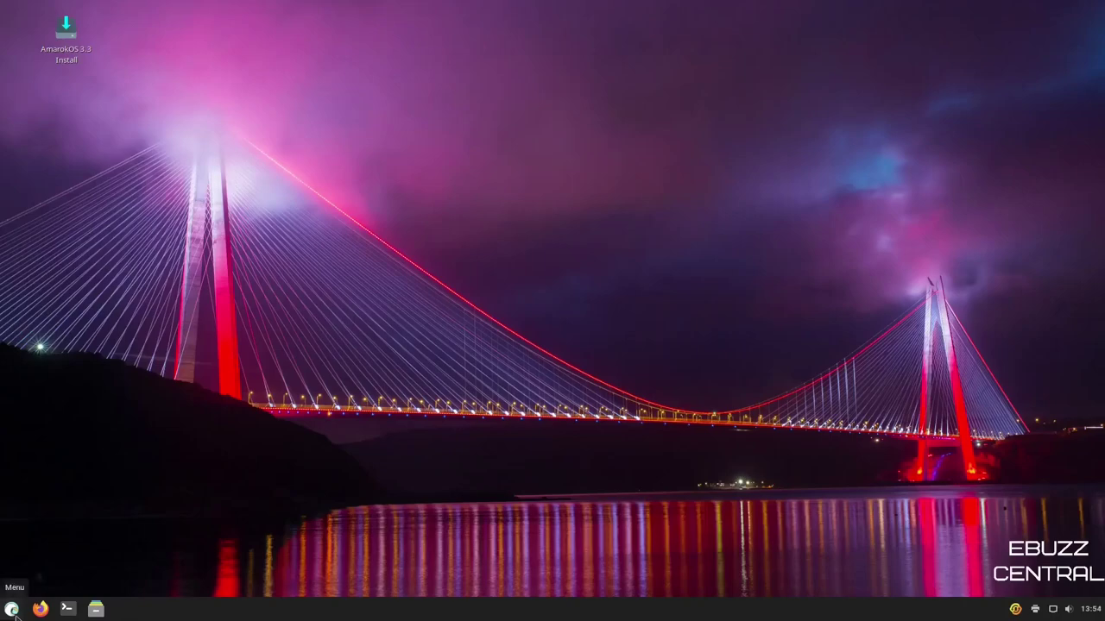
- Open a maximized Terminal window and run htop to monitor the system's resource usage
{"action": "left_click", "coordinate": [68, 610]}
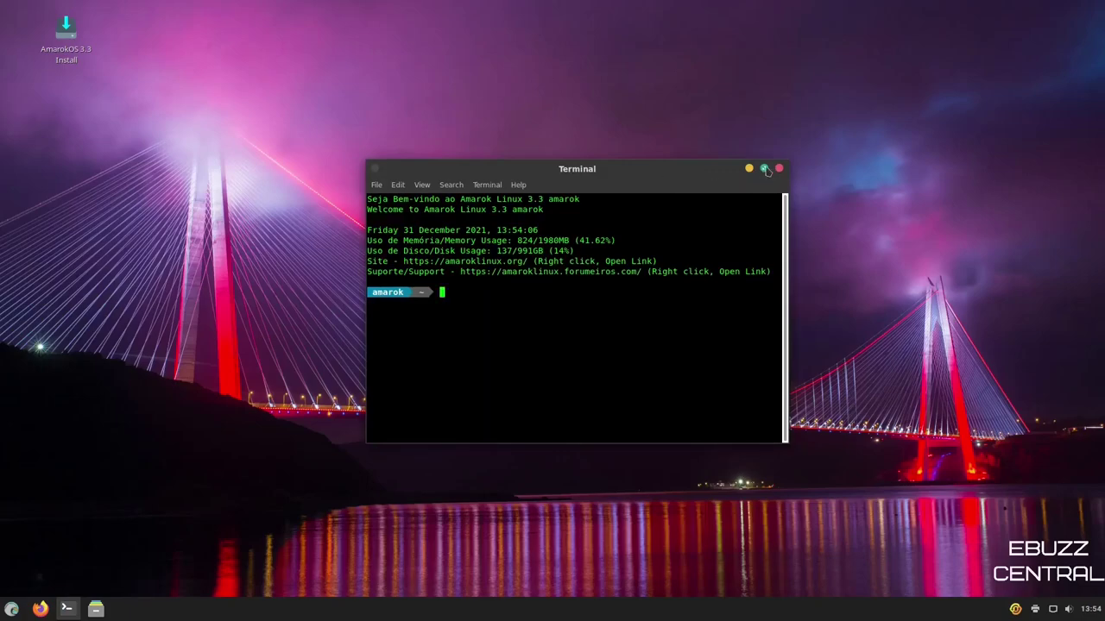
{"action": "left_click", "coordinate": [764, 168]}
{"action": "type", "text": "htop"}
{"action": "key", "text": "Return"}
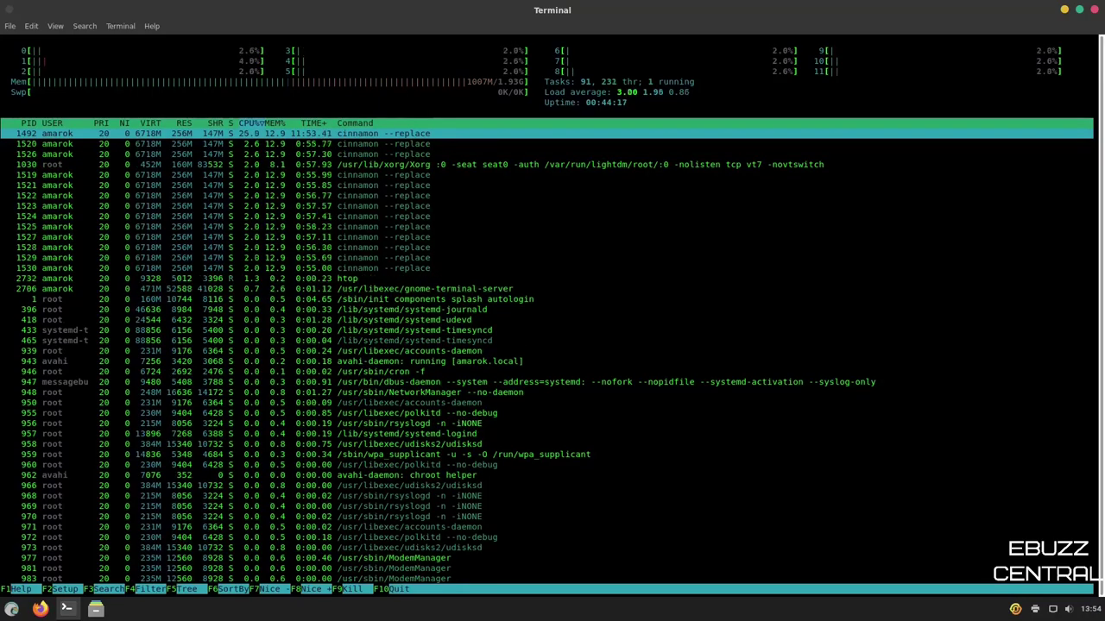
- Restore the Terminal window running htop to its smaller size, move it slightly up, and close it
{"action": "left_click", "coordinate": [1079, 10]}
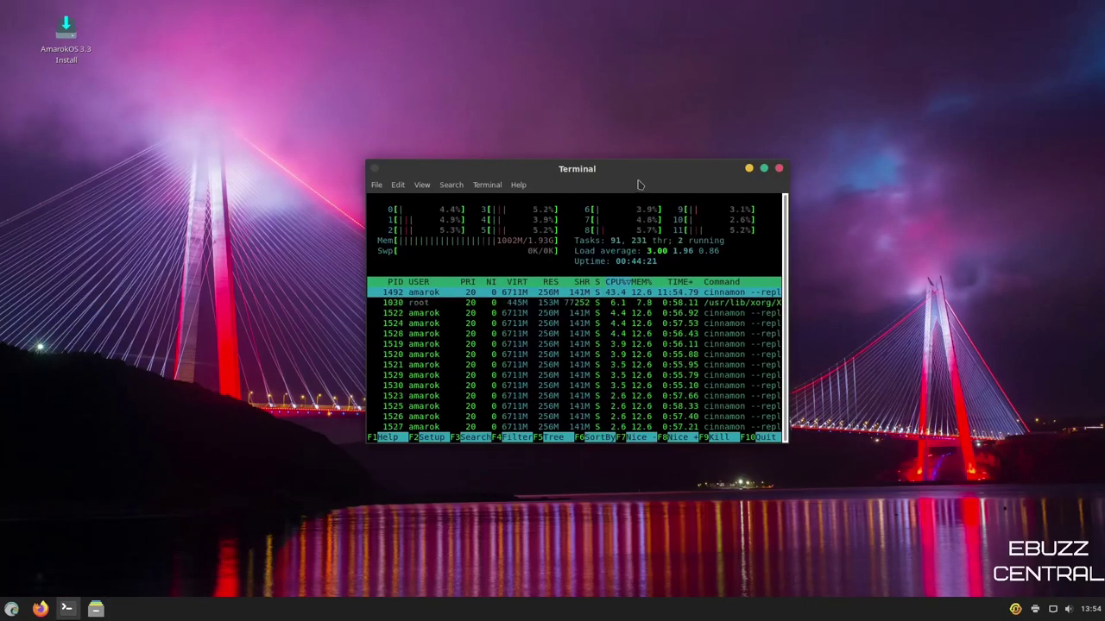
{"action": "left_click_drag", "start_coordinate": [619, 166], "coordinate": [602, 126]}
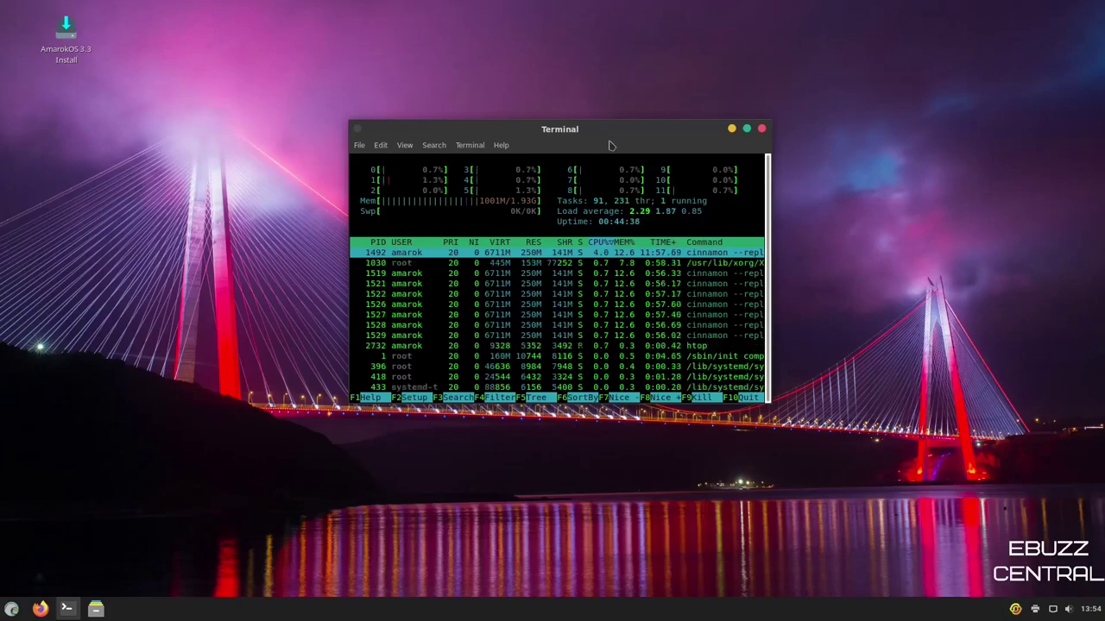
{"action": "left_click", "coordinate": [761, 130]}
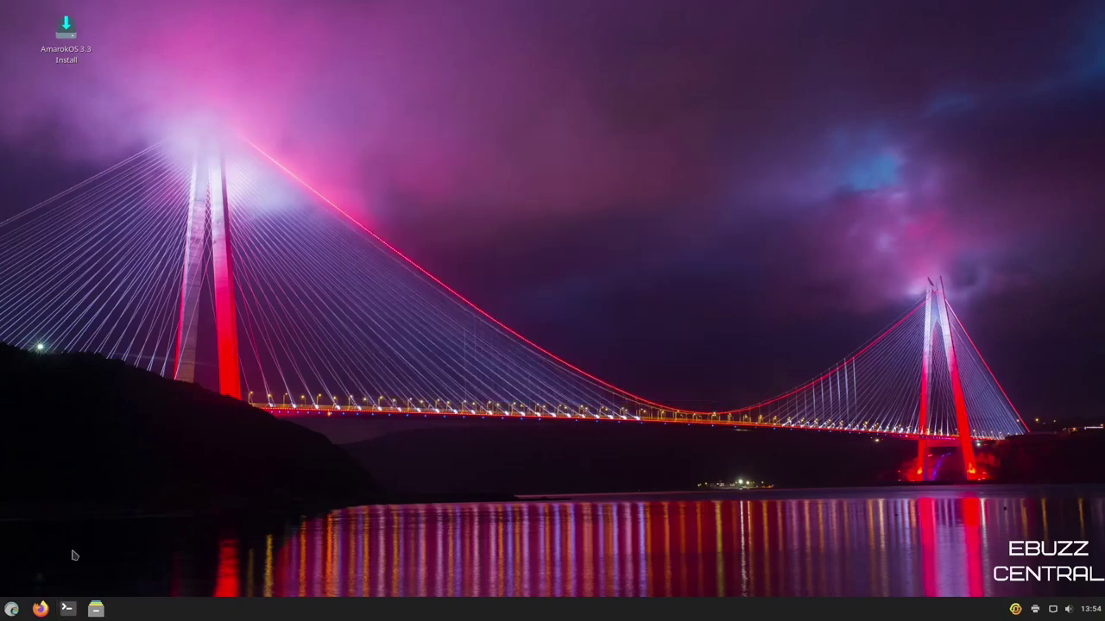
- Open the file manager in a maximized window, view its About information, and close that dialog
{"action": "left_click", "coordinate": [96, 610]}
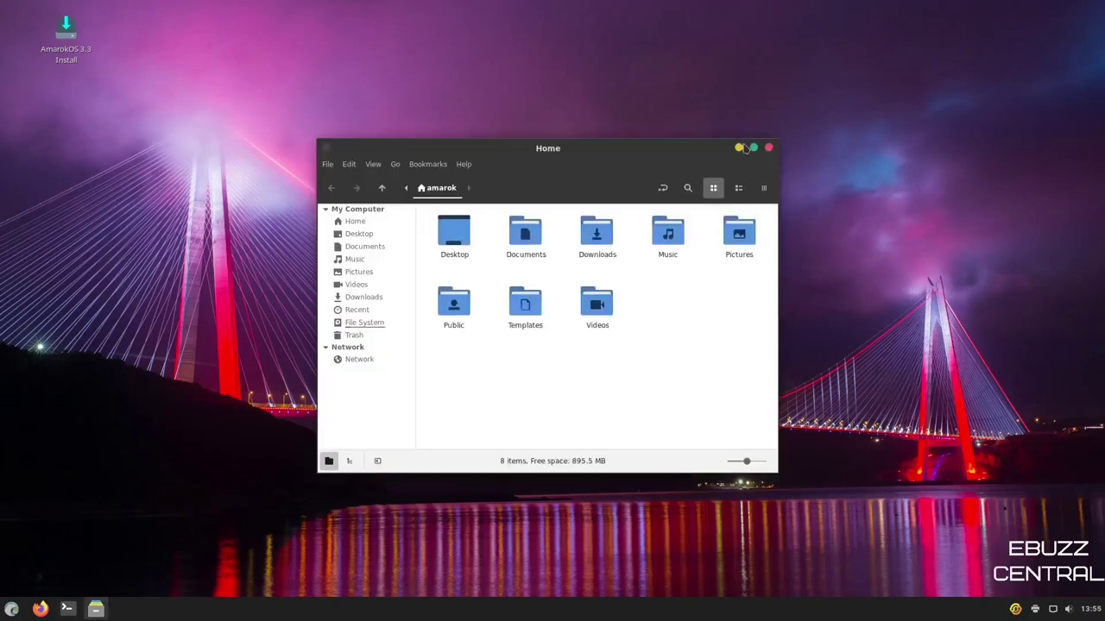
{"action": "left_click", "coordinate": [753, 149]}
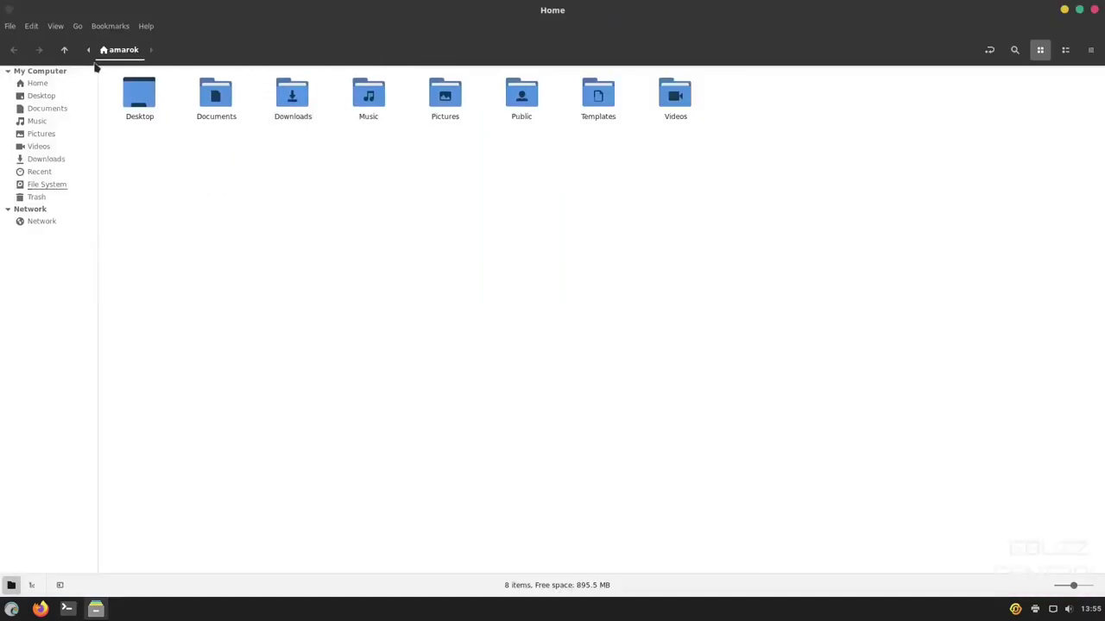
{"action": "left_click", "coordinate": [146, 28]}
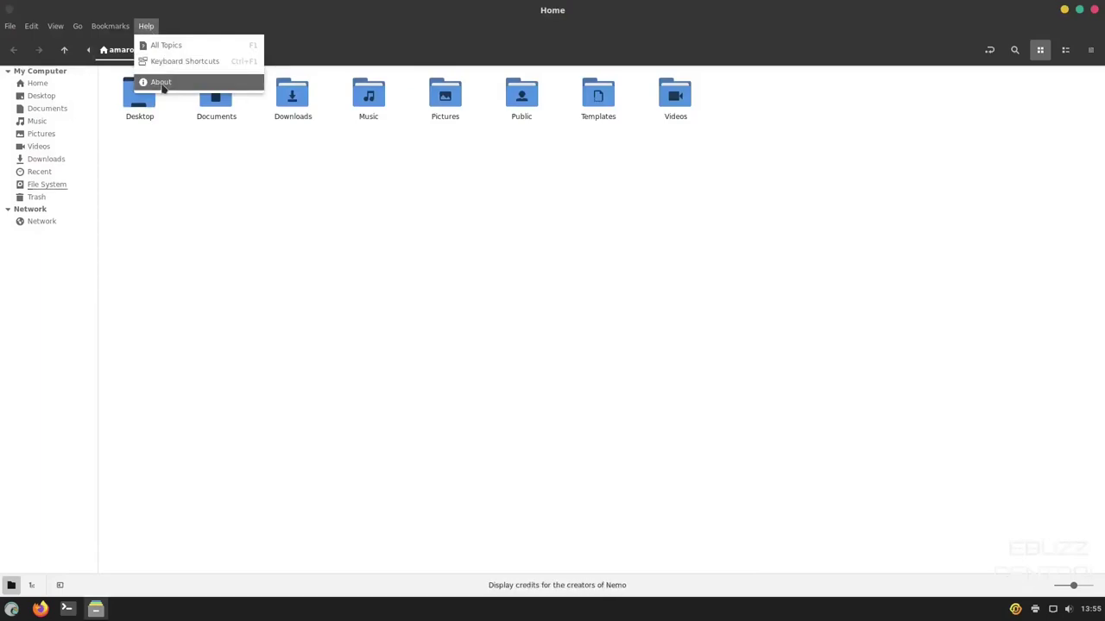
{"action": "left_click", "coordinate": [165, 79]}
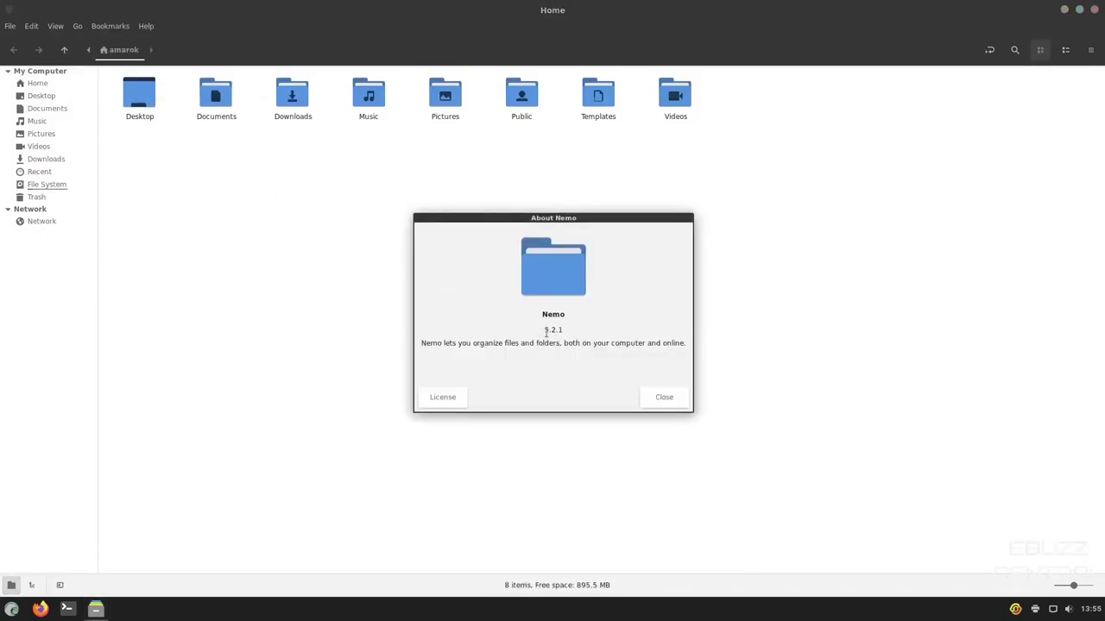
{"action": "left_click", "coordinate": [658, 399]}
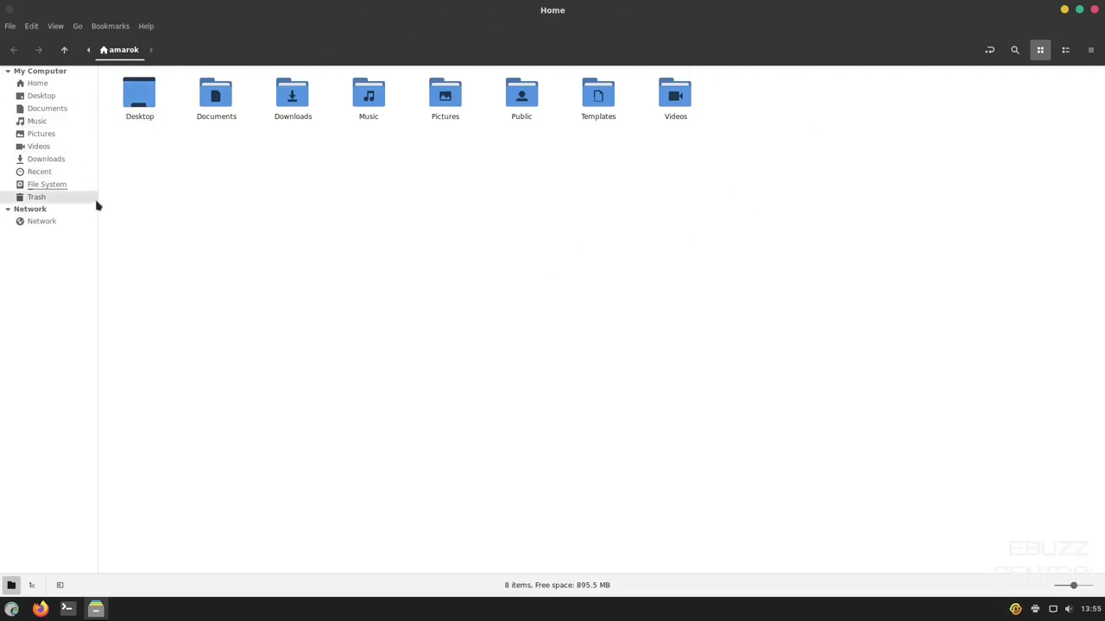
{"action": "left_click", "coordinate": [9, 26]}
{"action": "left_click", "coordinate": [9, 26]}
{"action": "left_click", "coordinate": [55, 26]}
{"action": "mouse_move", "coordinate": [77, 32]}
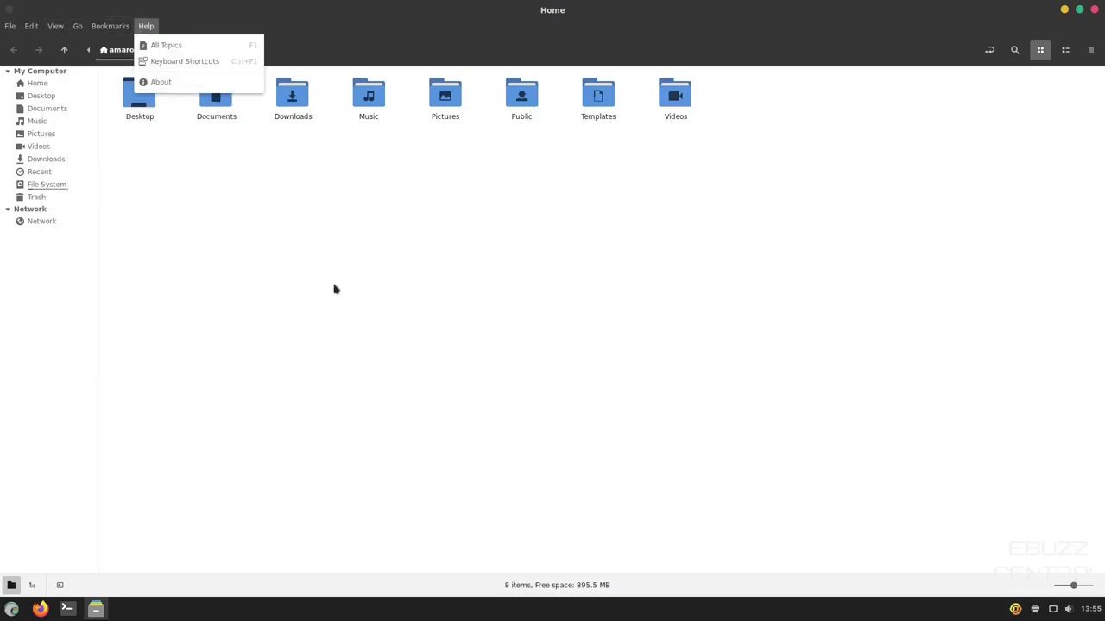
{"action": "left_click", "coordinate": [858, 259]}
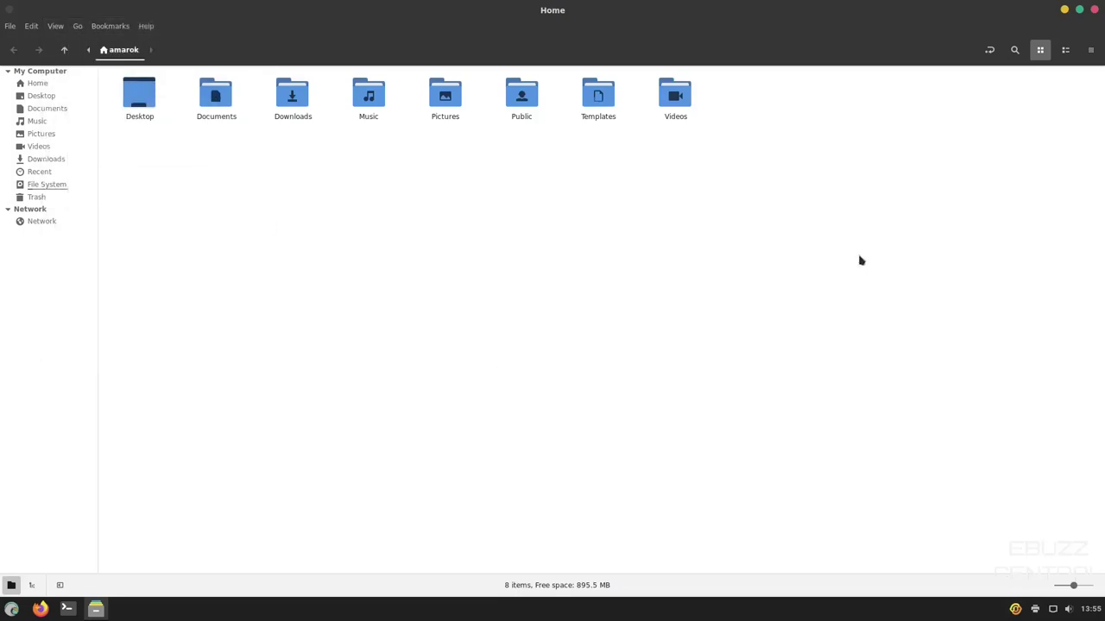
- Show the home folder in list view and compact view, display the file search fields, and close the file manager
{"action": "left_click", "coordinate": [1066, 52]}
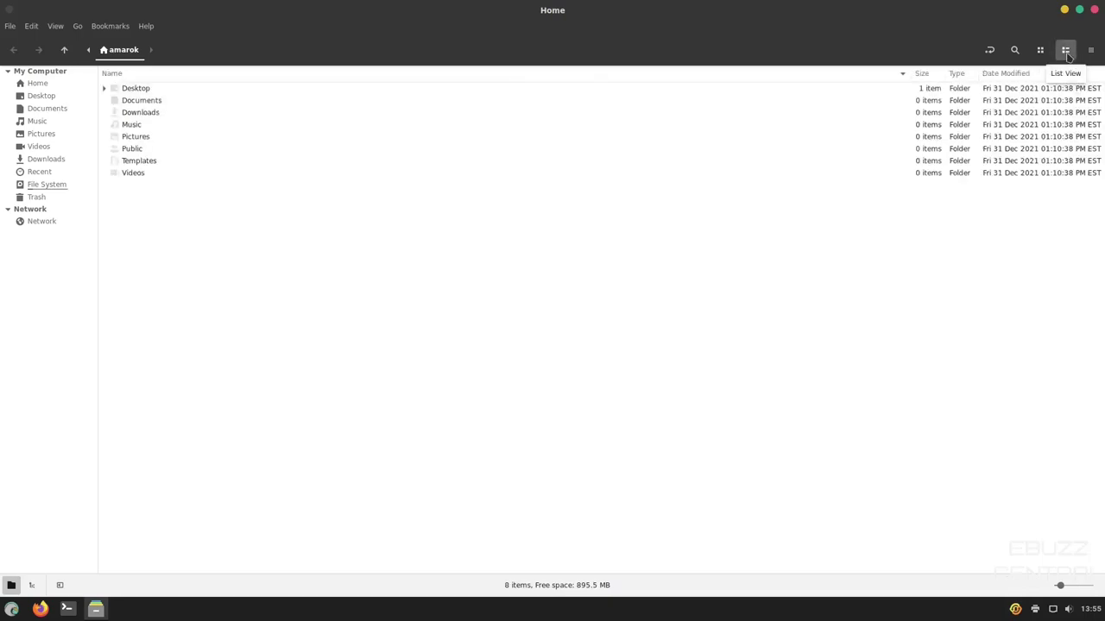
{"action": "left_click", "coordinate": [1091, 52]}
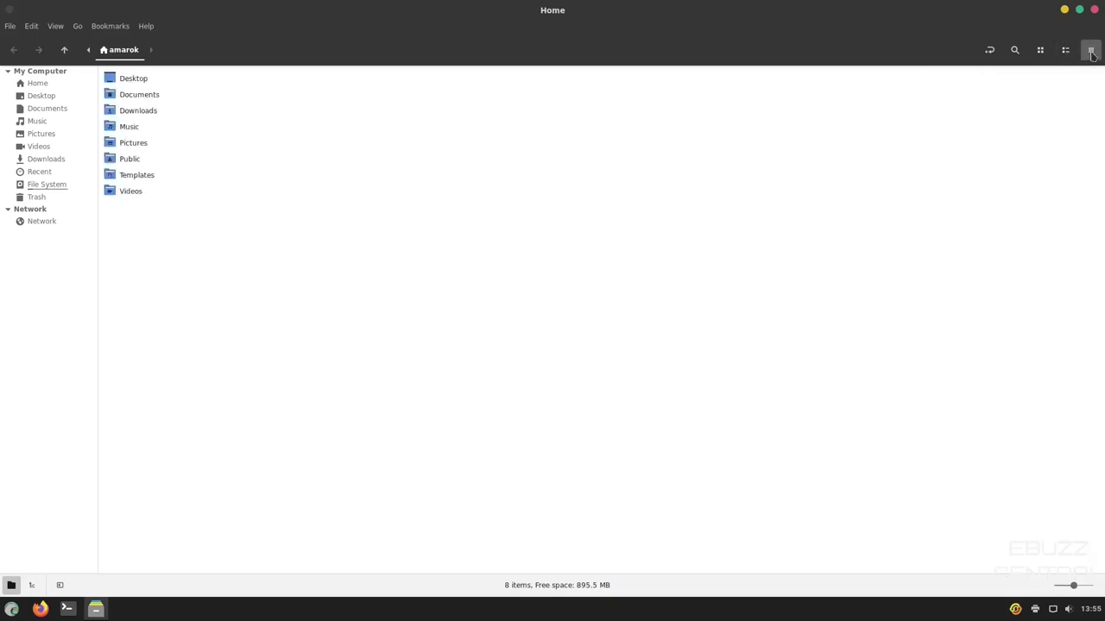
{"action": "left_click", "coordinate": [1014, 50]}
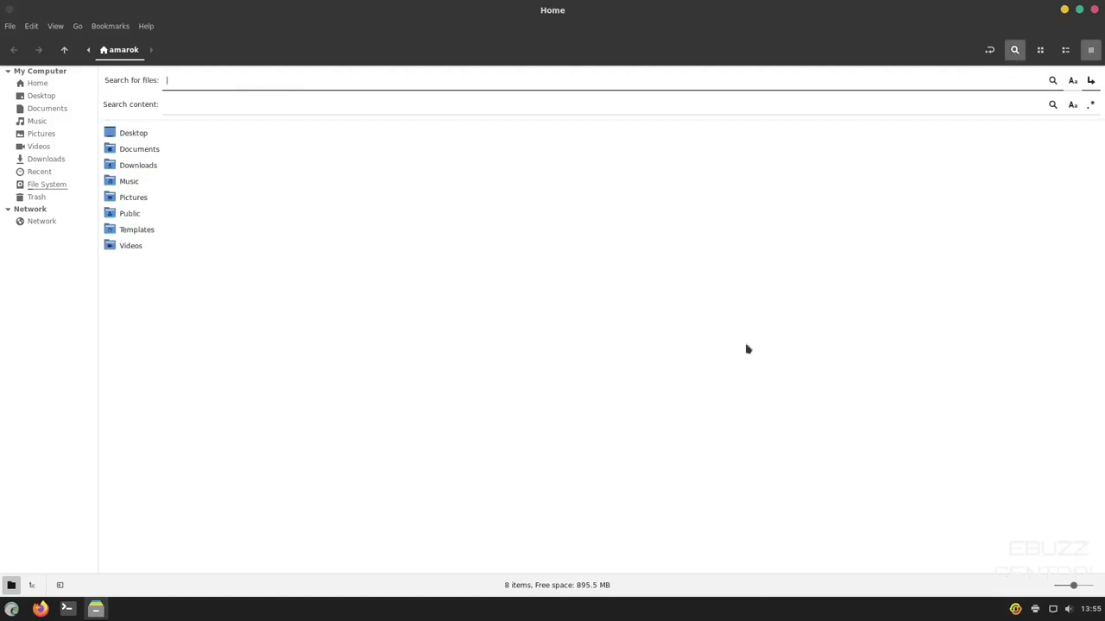
{"action": "left_click", "coordinate": [1094, 10]}
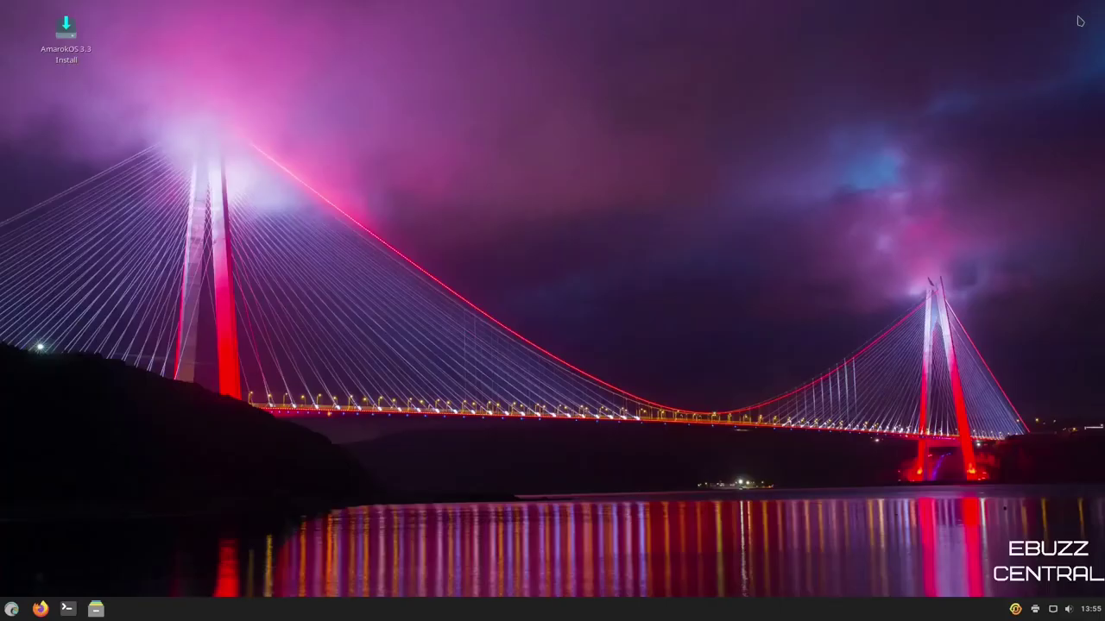
- Browse the installed applications by category, from Accessories through Sound & Video
{"action": "left_click", "coordinate": [11, 609]}
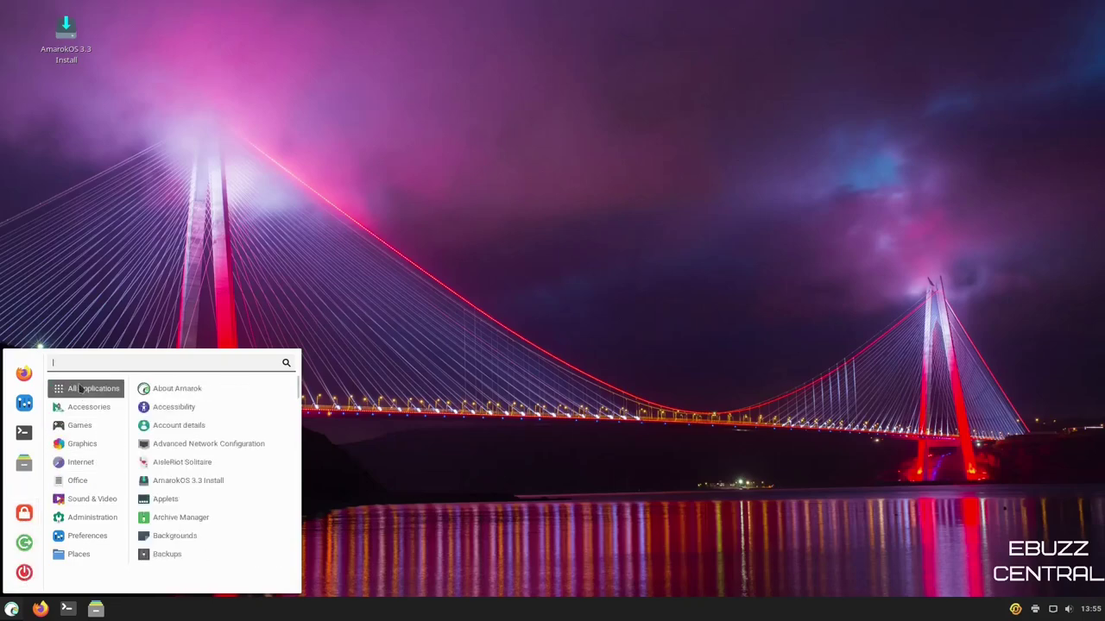
{"action": "mouse_move", "coordinate": [84, 412]}
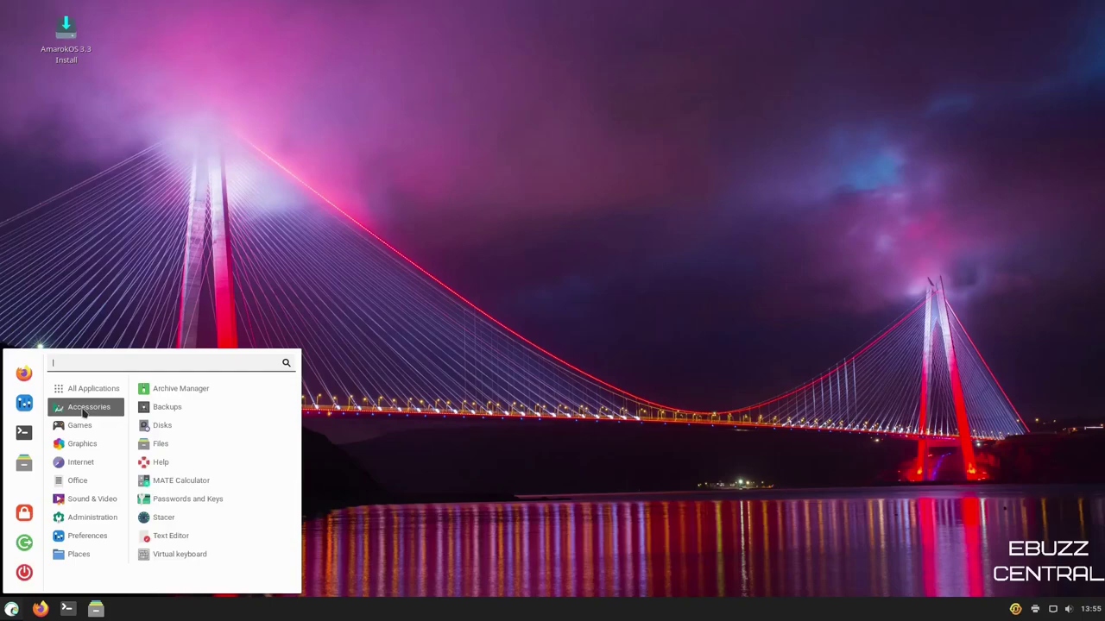
{"action": "left_click", "coordinate": [90, 431]}
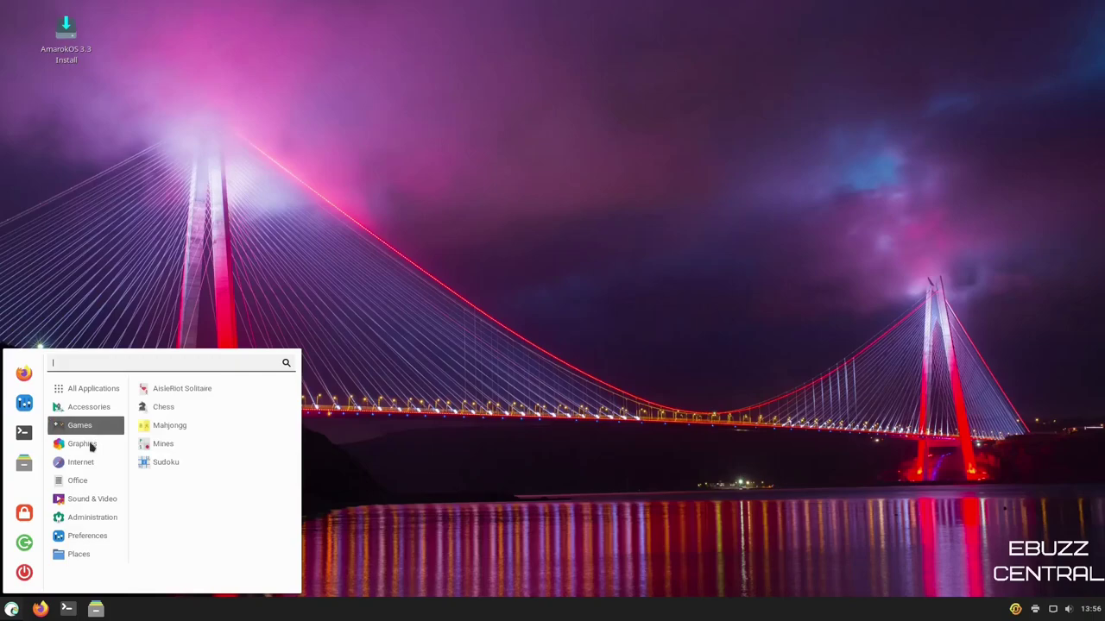
{"action": "left_click", "coordinate": [89, 447]}
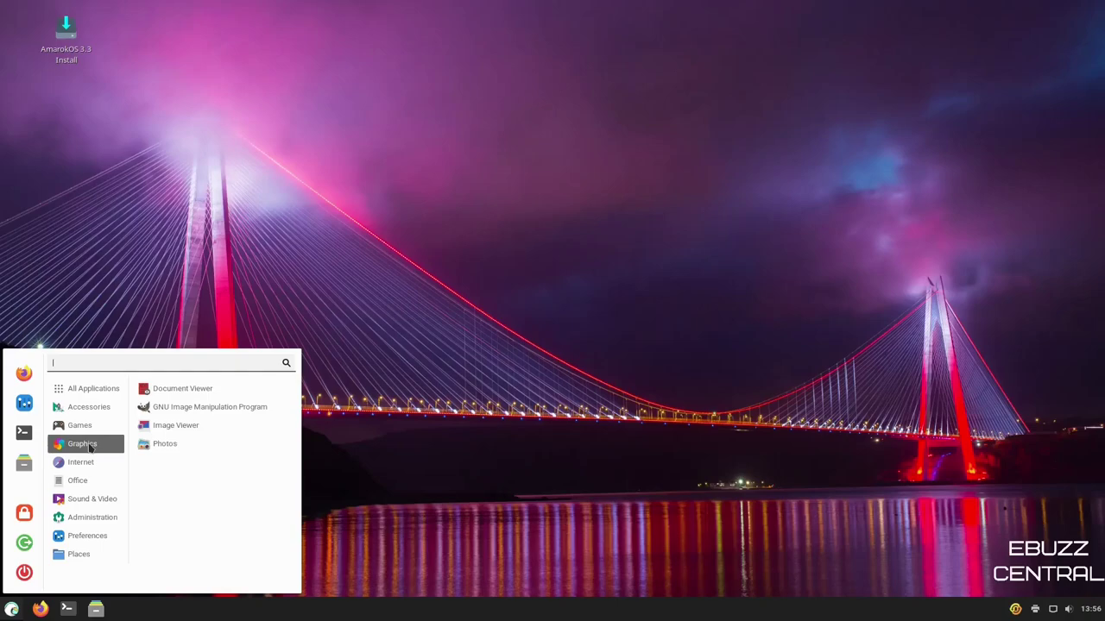
{"action": "mouse_move", "coordinate": [87, 467]}
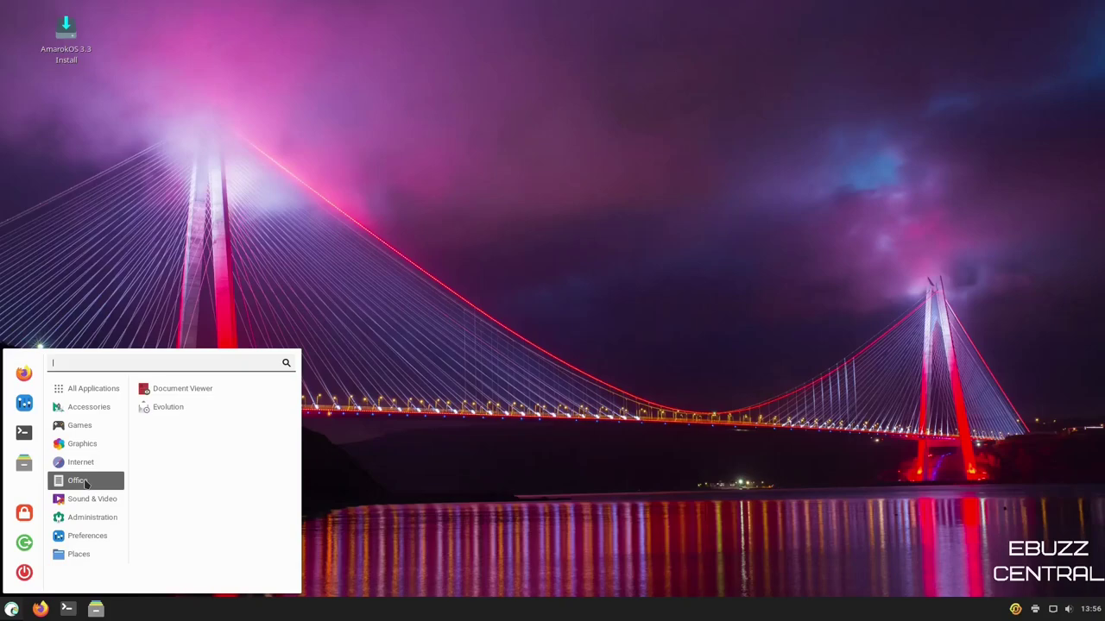
{"action": "left_click", "coordinate": [93, 498]}
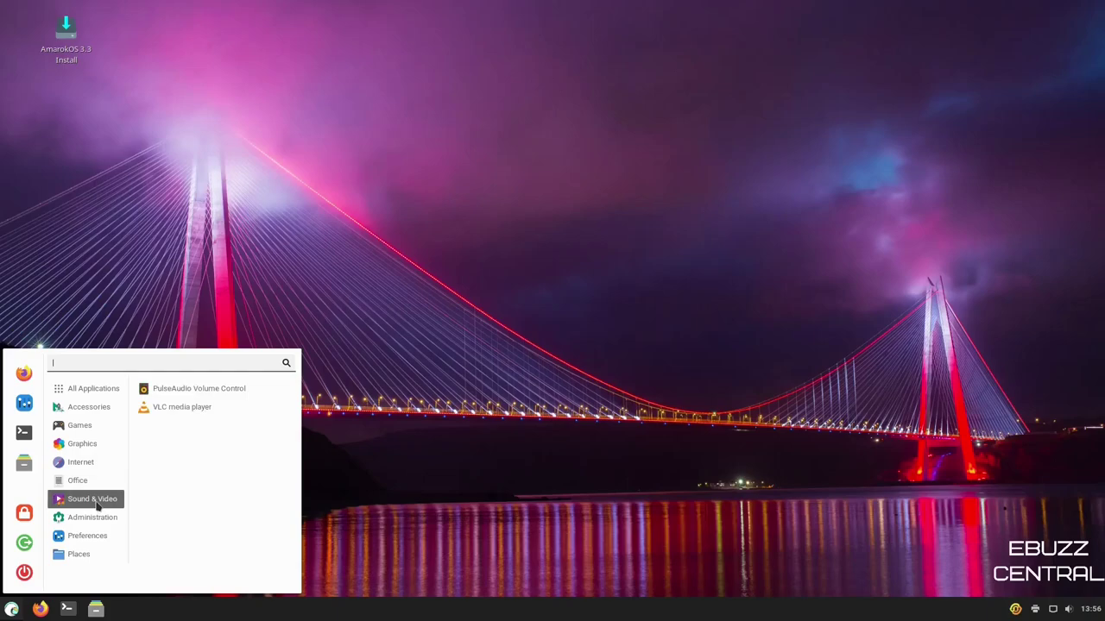
- Run Package Updater from the Administration applications to check for updates, and dismiss its result
{"action": "left_click", "coordinate": [91, 518]}
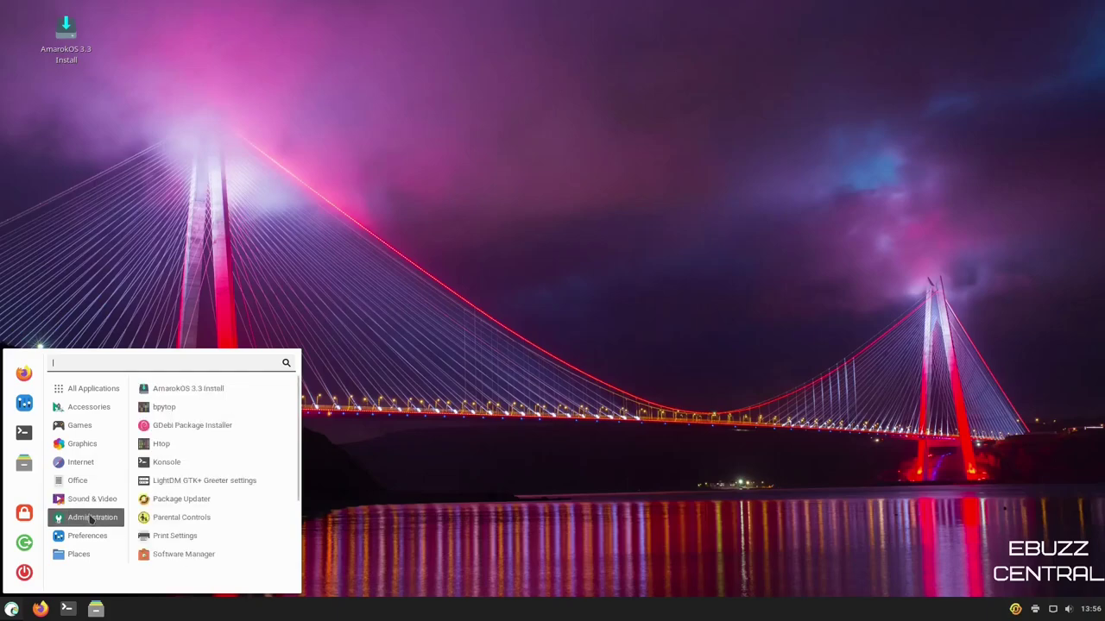
{"action": "left_click", "coordinate": [170, 501]}
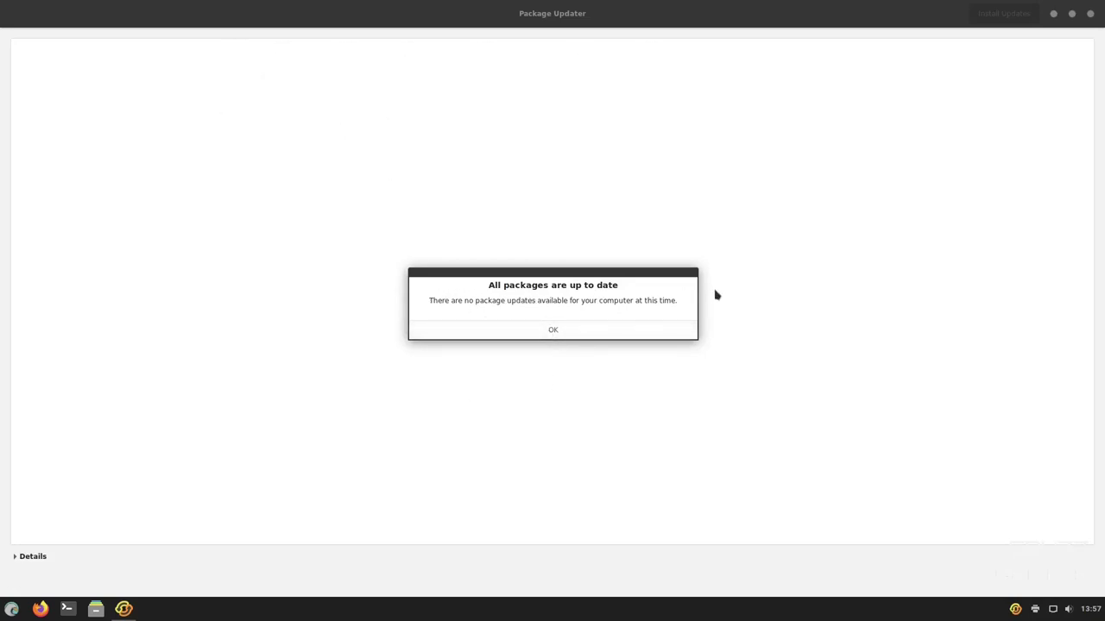
{"action": "left_click", "coordinate": [552, 330]}
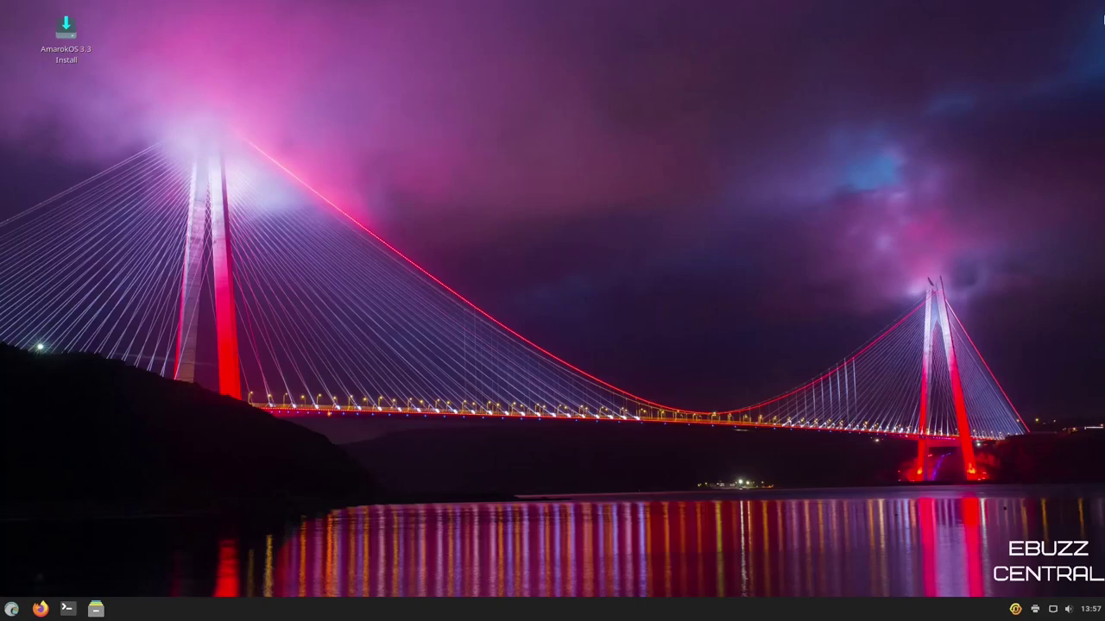
- Open Software Manager from the Administration applications and maximize its window
{"action": "left_click", "coordinate": [11, 609]}
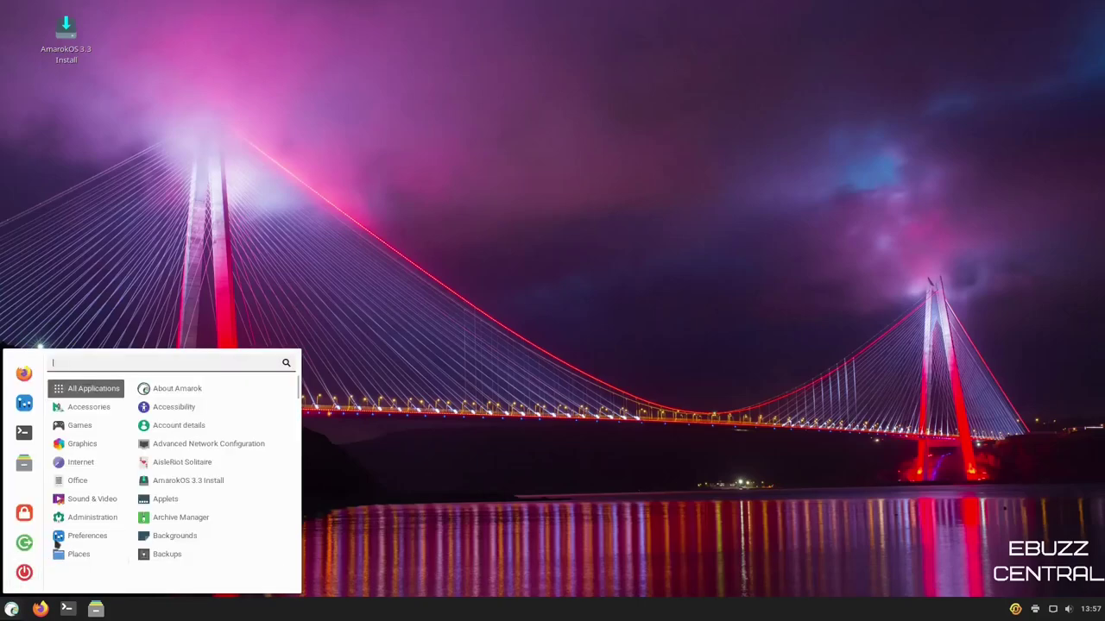
{"action": "left_click", "coordinate": [74, 518]}
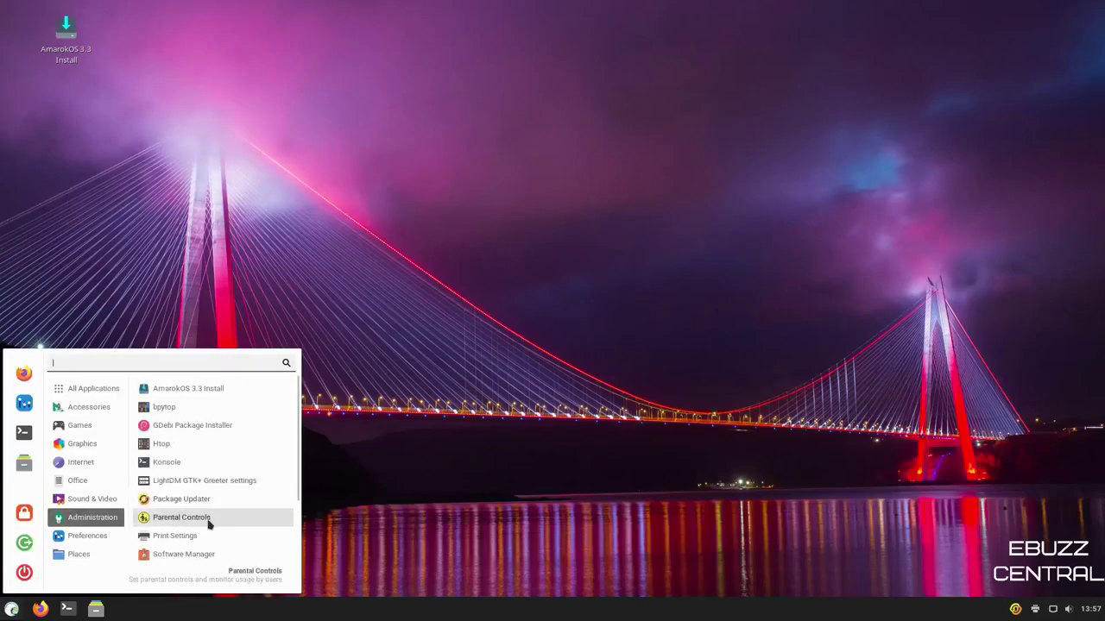
{"action": "scroll", "coordinate": [196, 557], "scroll_direction": "down", "scroll_amount": 2}
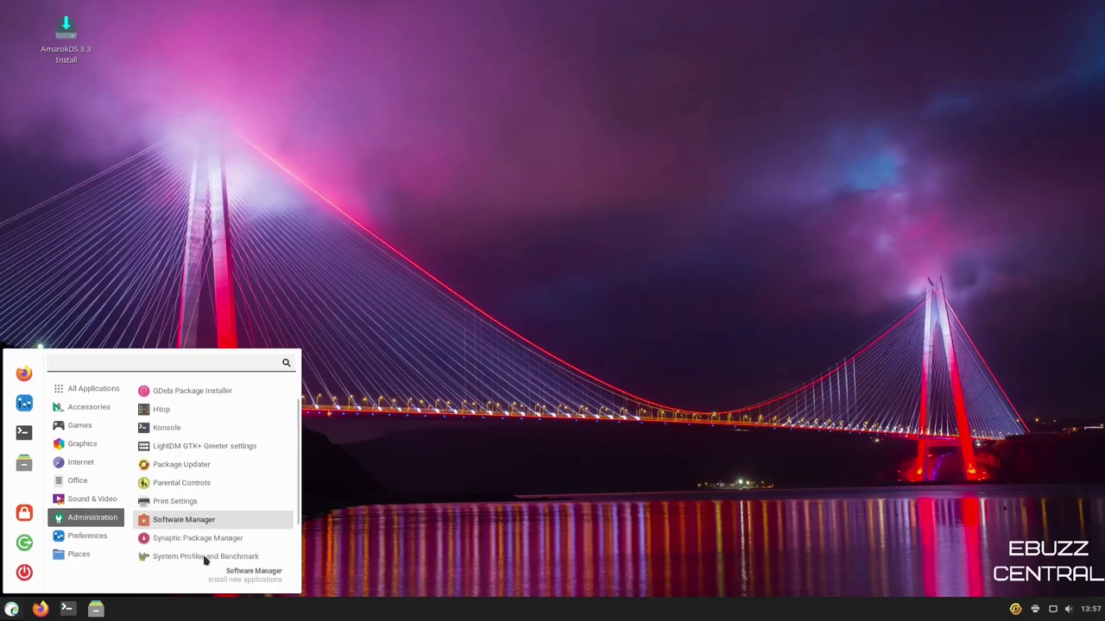
{"action": "left_click", "coordinate": [183, 462]}
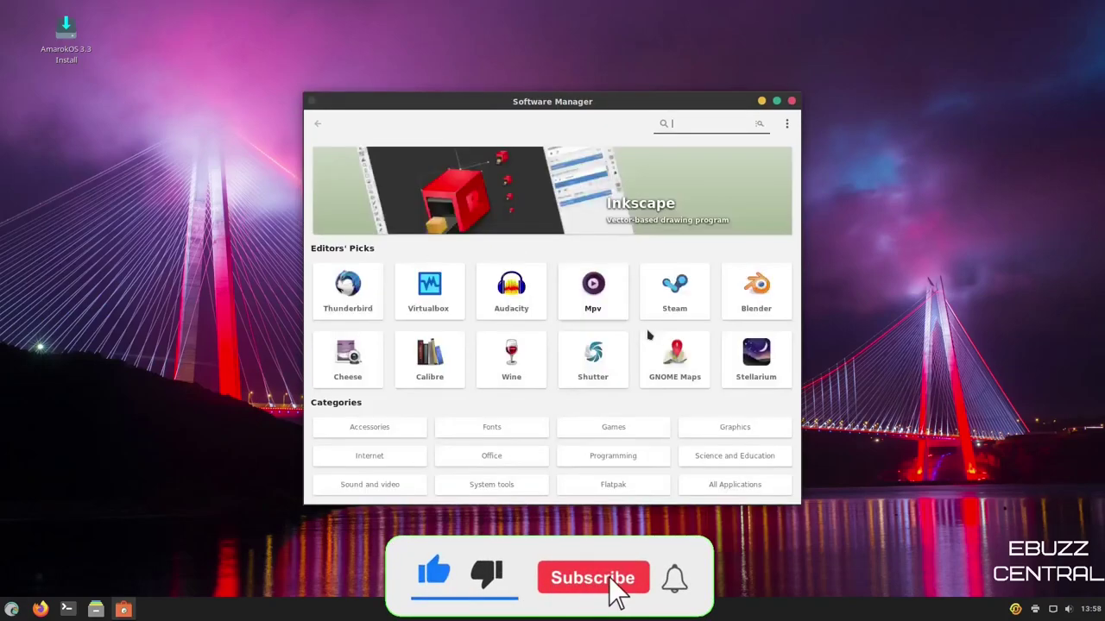
{"action": "left_click", "coordinate": [776, 102]}
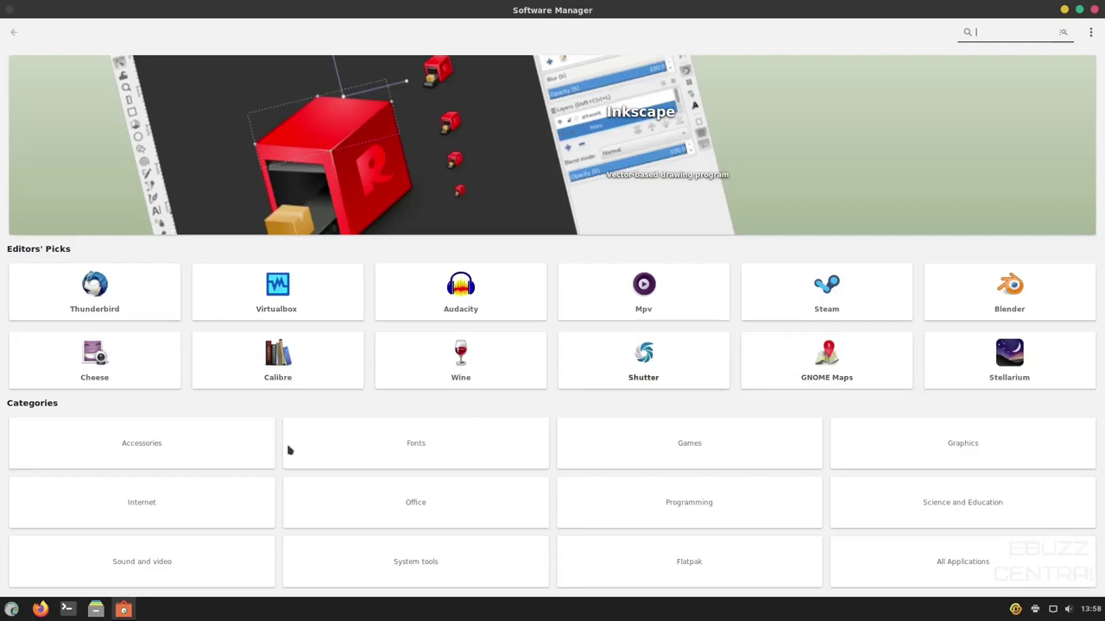
- Browse the Office category, view the Libreoffice-writer entry, and return to the Software Manager's start page
{"action": "left_click", "coordinate": [418, 513]}
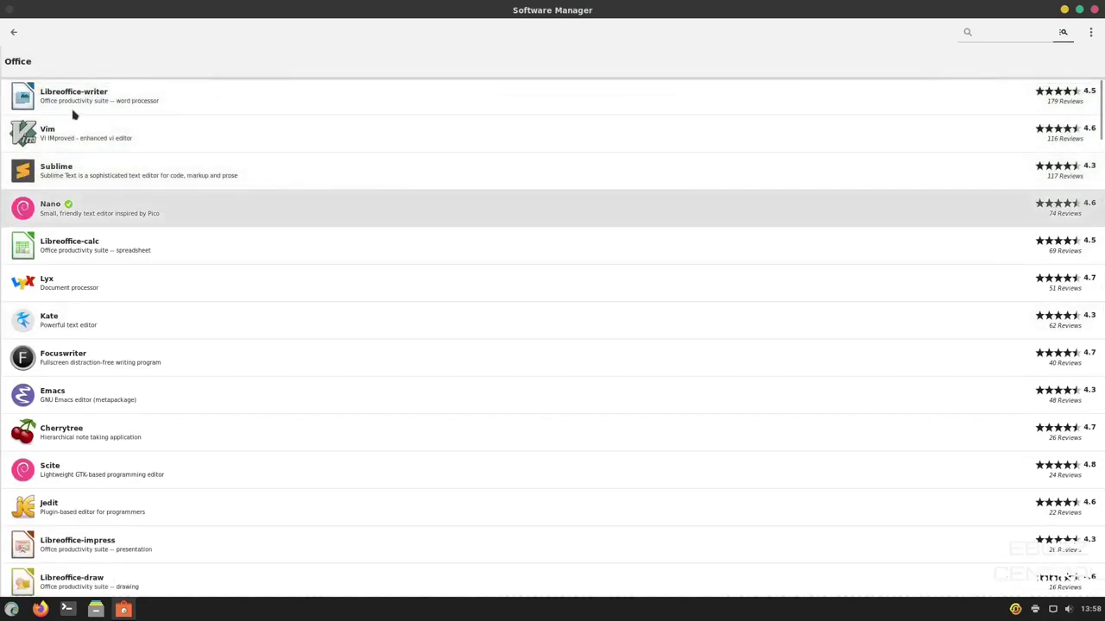
{"action": "left_click", "coordinate": [62, 101]}
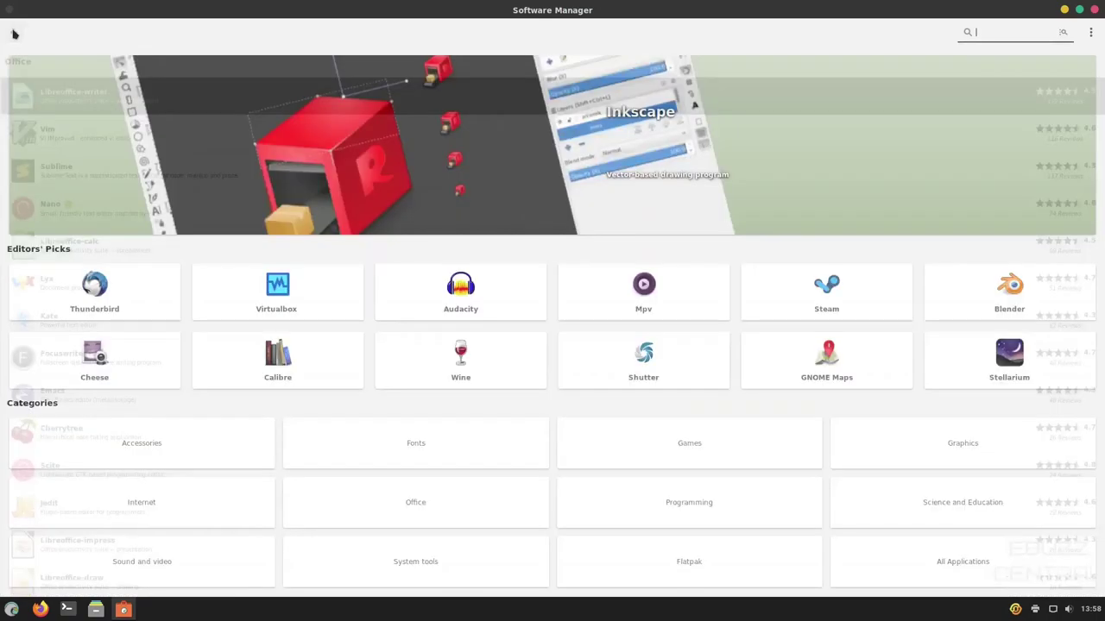
{"action": "left_click", "coordinate": [13, 32]}
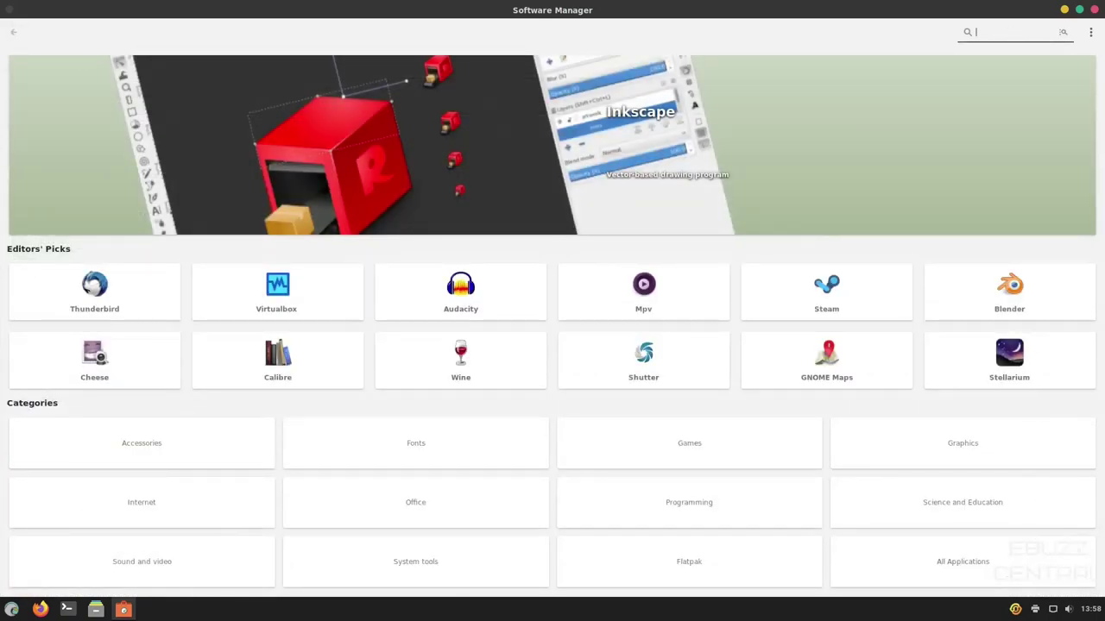
- Search the software catalogue for kdenlive, read the Kdenlive details and reviews, and close Software Manager
{"action": "type", "text": "kdenlive"}
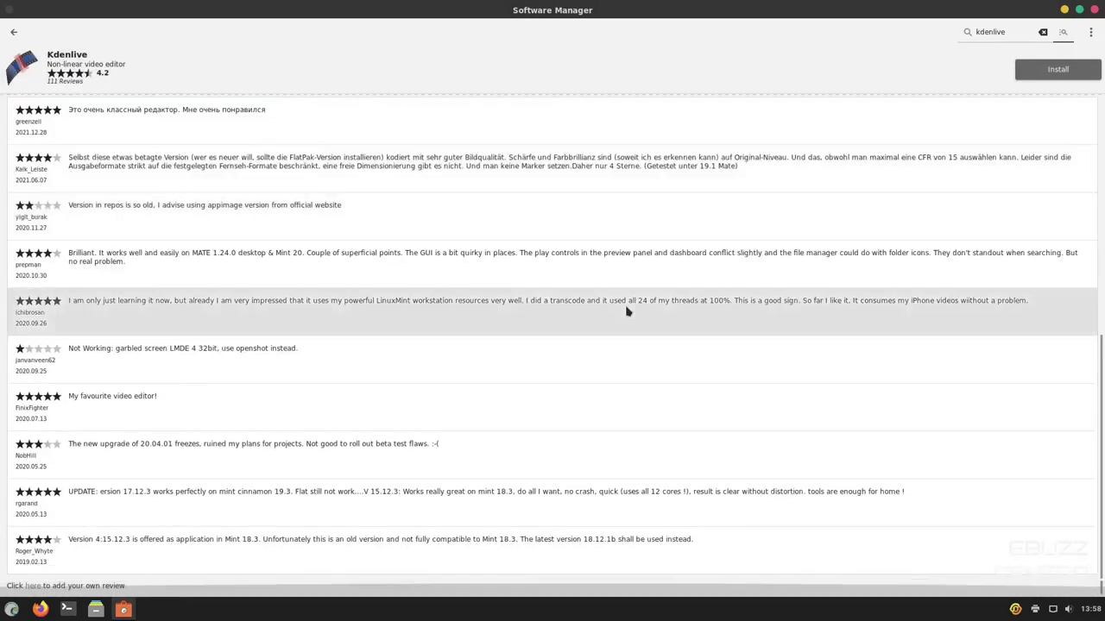
{"action": "scroll", "coordinate": [628, 311], "scroll_direction": "up", "scroll_amount": 5}
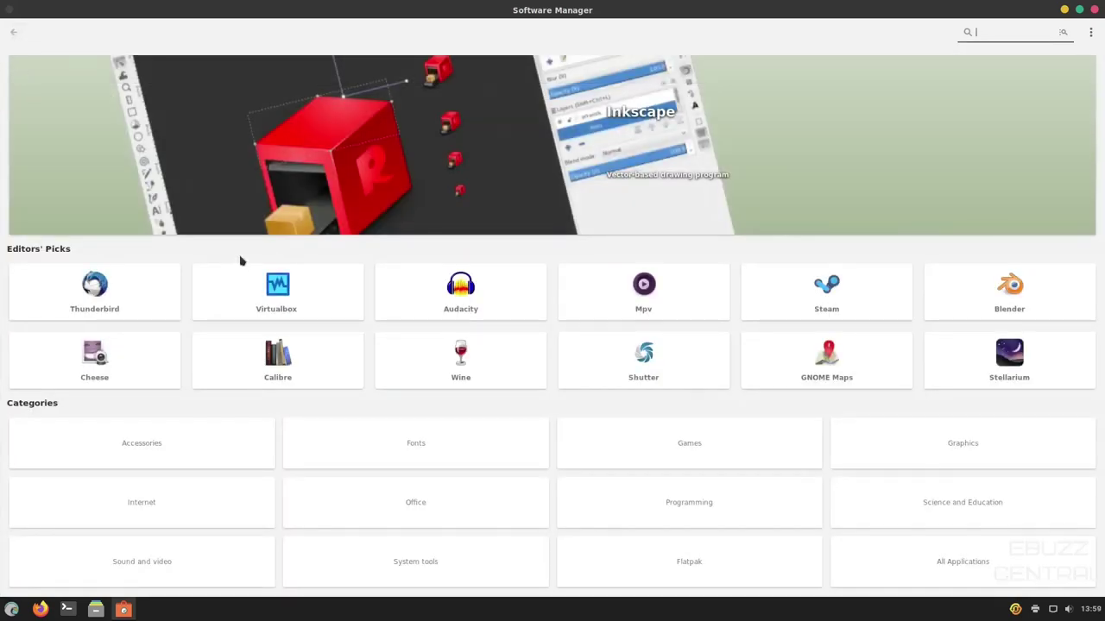
{"action": "left_click", "coordinate": [1093, 10]}
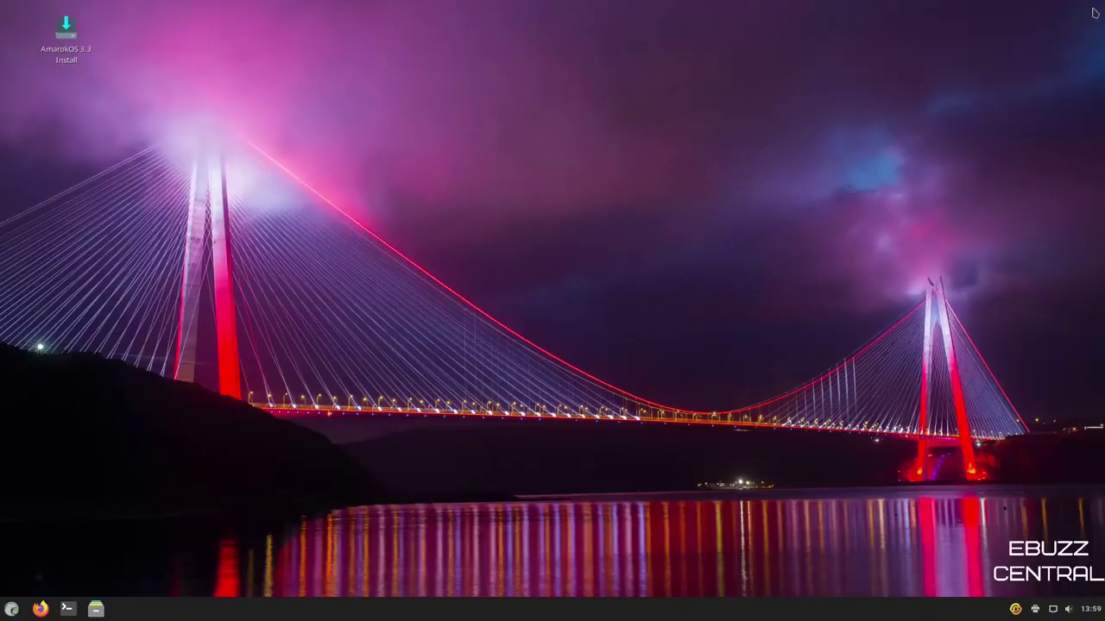
- Open Synaptic Package Manager from the Administration applications and dismiss its Quick Introduction
{"action": "left_click", "coordinate": [12, 609]}
{"action": "mouse_move", "coordinate": [117, 560]}
{"action": "mouse_move", "coordinate": [104, 517]}
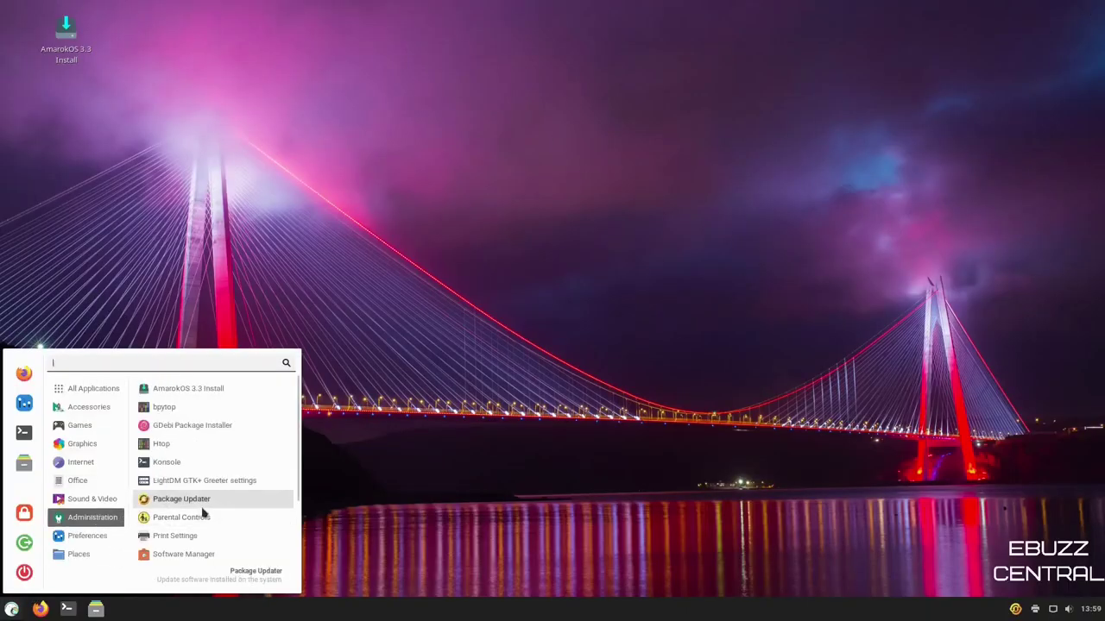
{"action": "scroll", "coordinate": [204, 511], "scroll_direction": "down", "scroll_amount": 2}
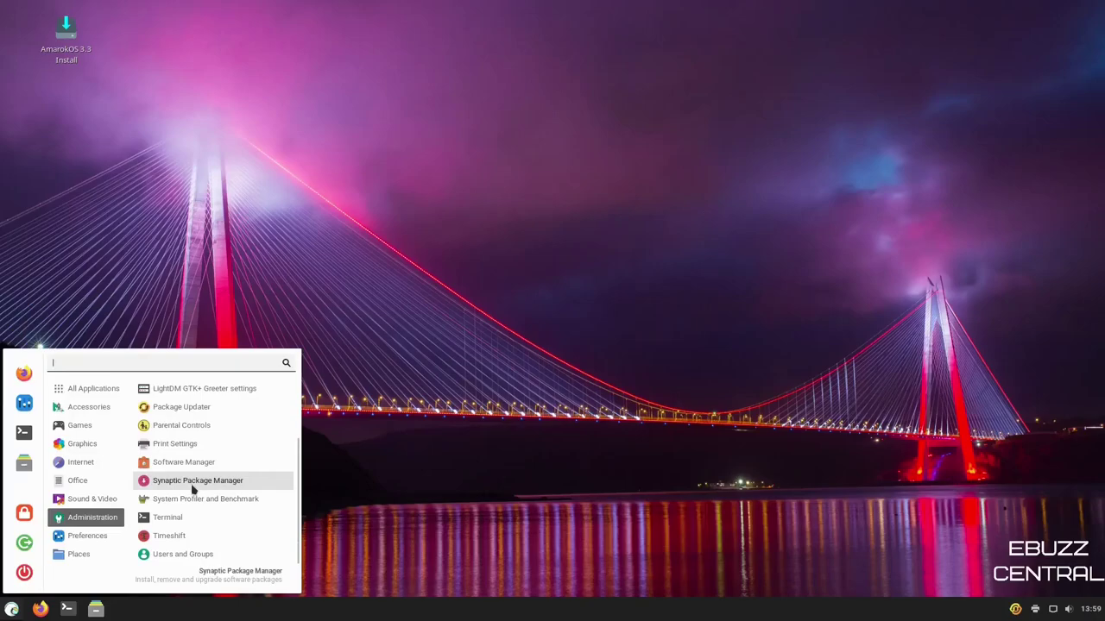
{"action": "left_click", "coordinate": [190, 484]}
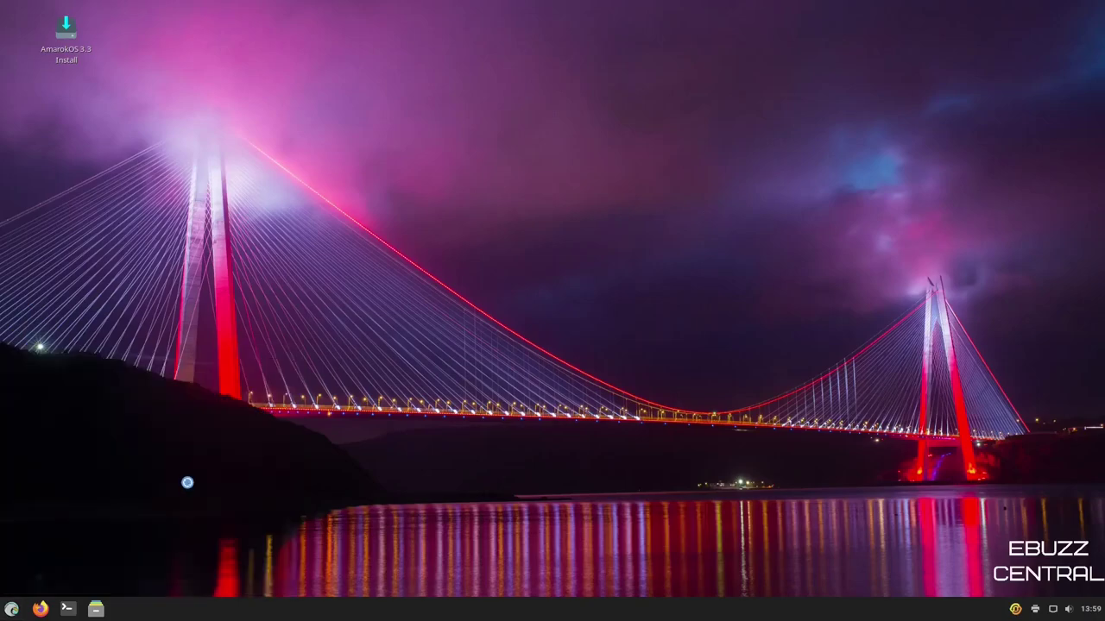
{"action": "left_click", "coordinate": [414, 67]}
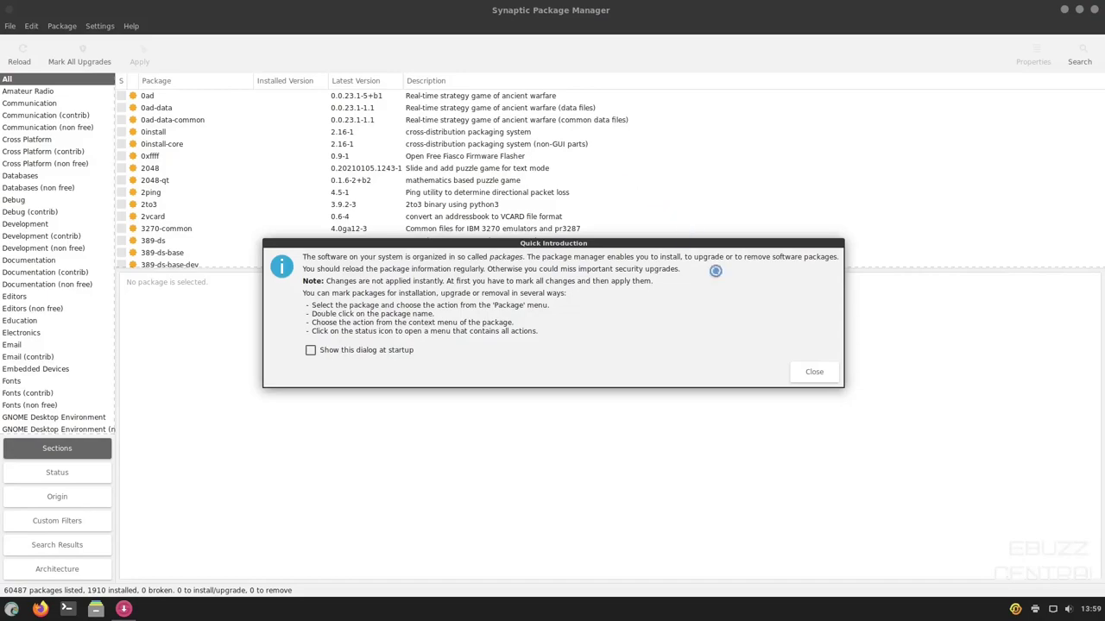
{"action": "left_click", "coordinate": [811, 374]}
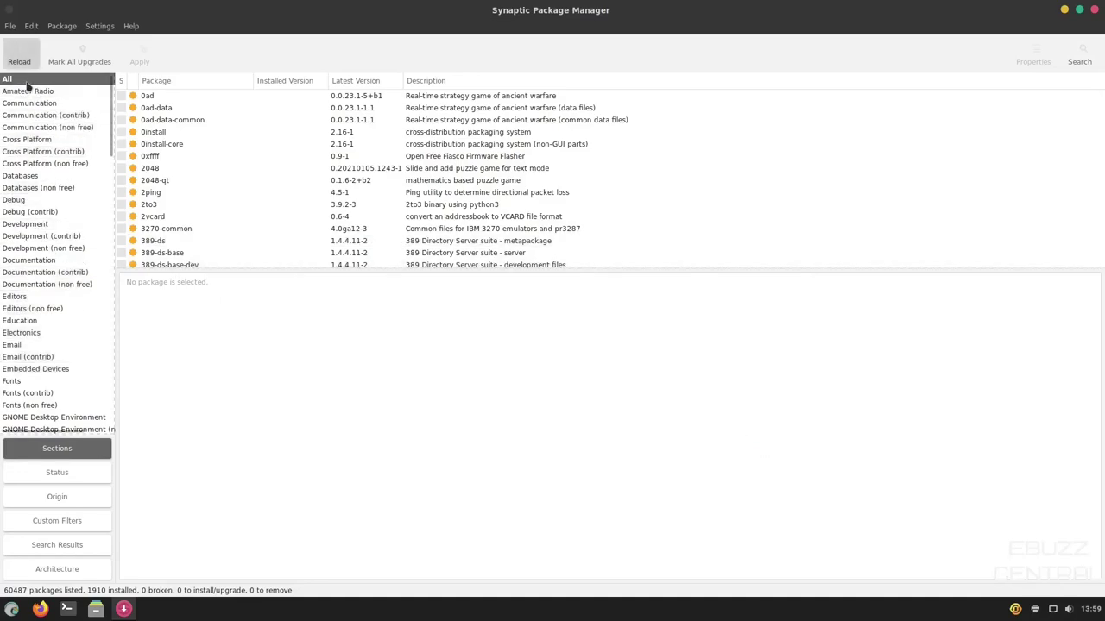
- Look through the package sections and the Status, Origin, Custom Filters, Search Results and Architecture groupings, and return to Sections
{"action": "scroll", "coordinate": [35, 120], "scroll_direction": "down", "scroll_amount": 5}
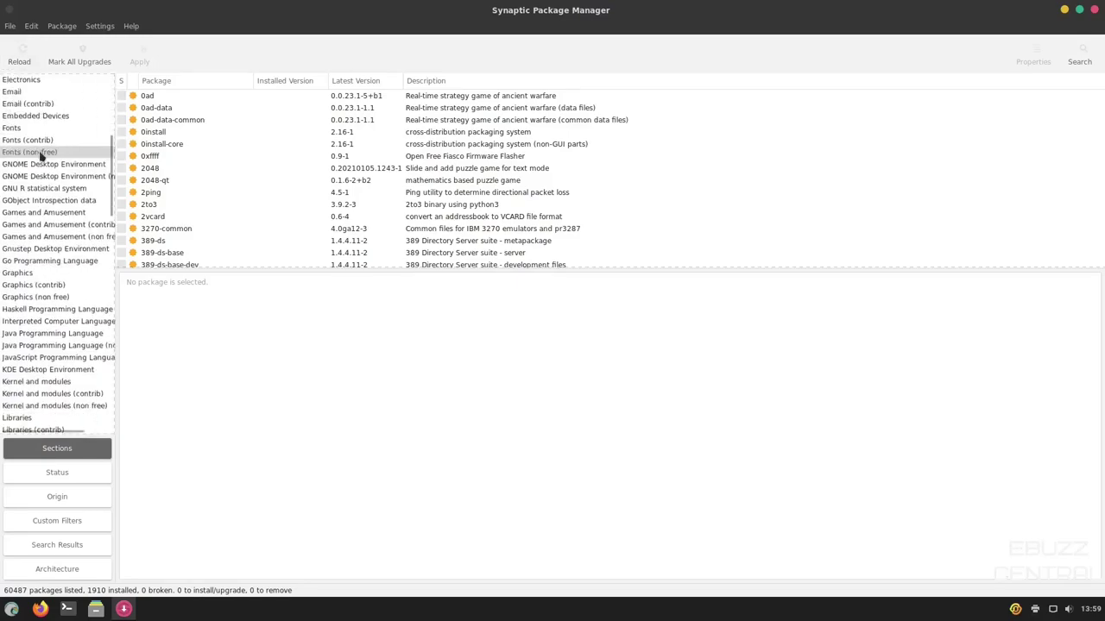
{"action": "scroll", "coordinate": [17, 327], "scroll_direction": "down", "scroll_amount": 15}
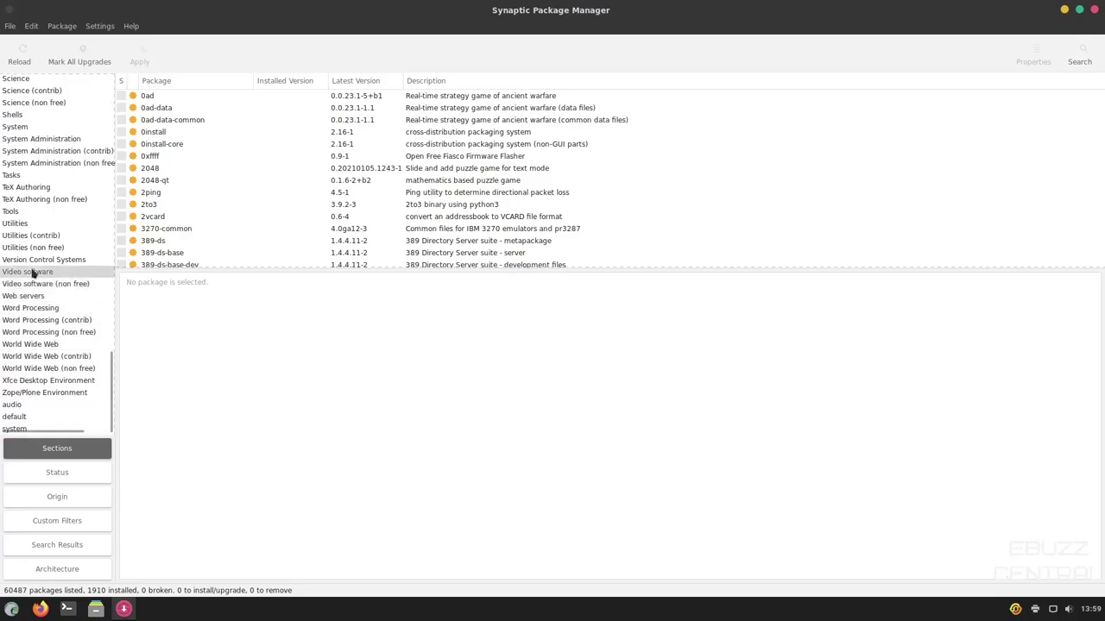
{"action": "scroll", "coordinate": [33, 272], "scroll_direction": "up", "scroll_amount": 20}
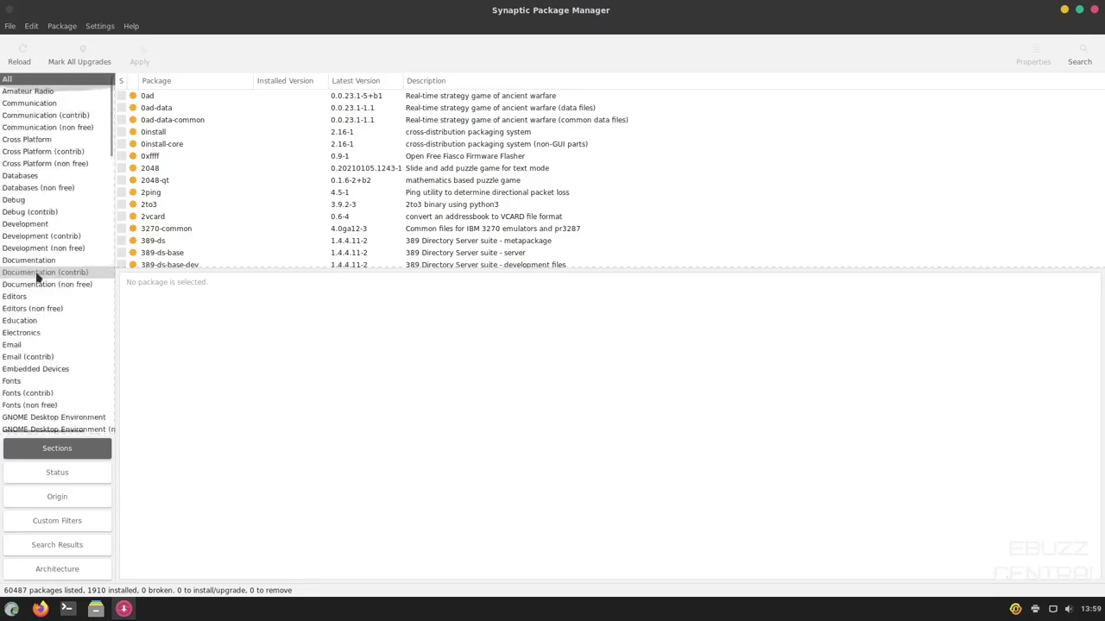
{"action": "left_click", "coordinate": [58, 474]}
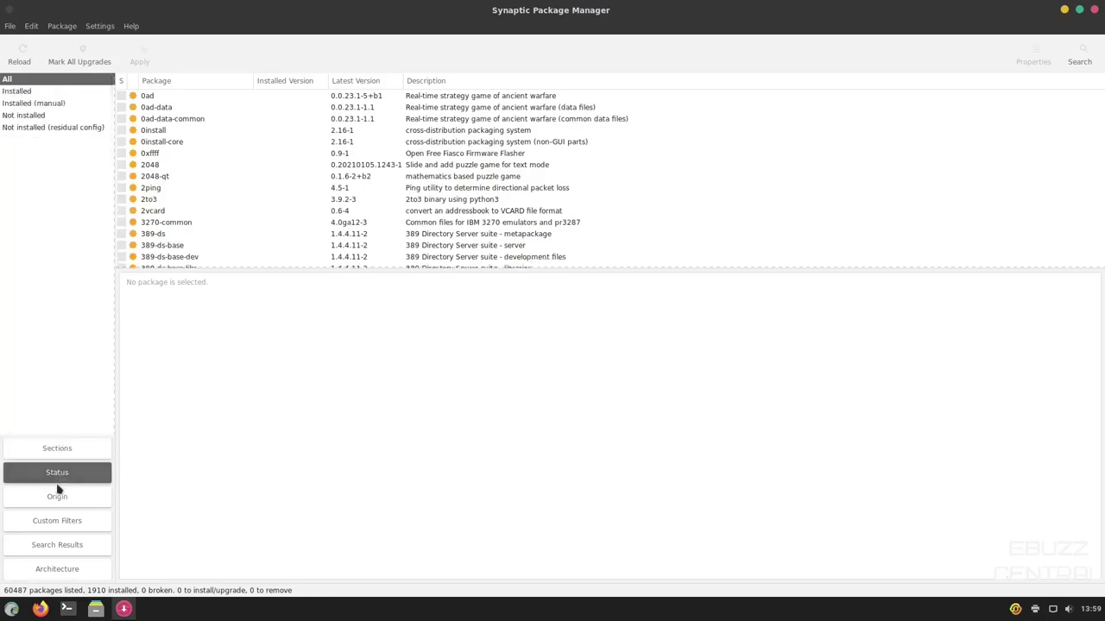
{"action": "left_click", "coordinate": [57, 497]}
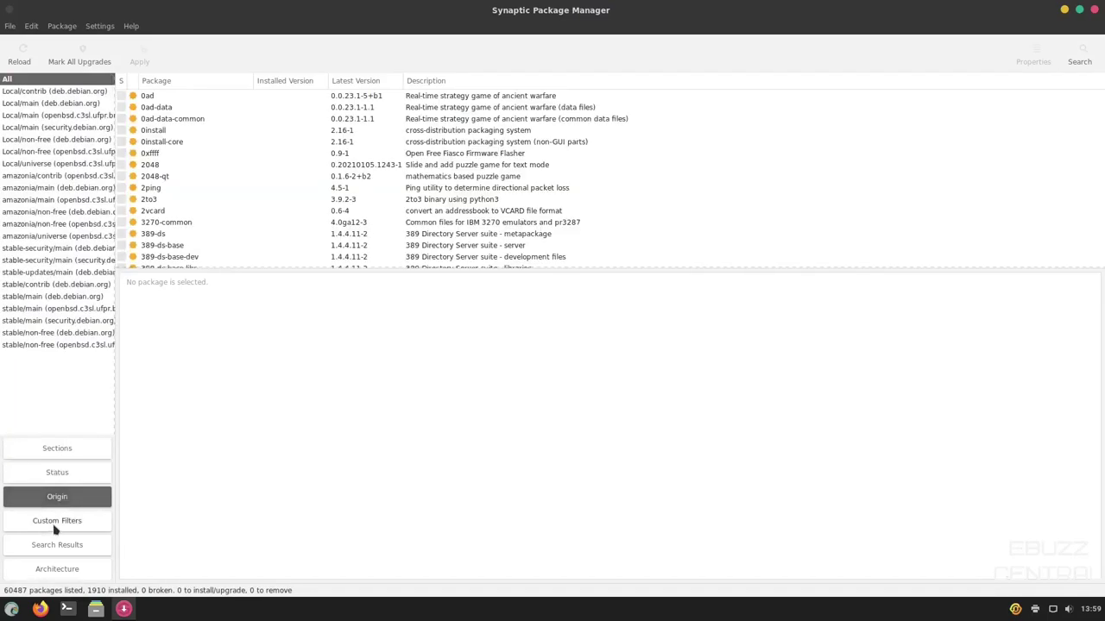
{"action": "left_click", "coordinate": [55, 528]}
{"action": "left_click", "coordinate": [57, 547]}
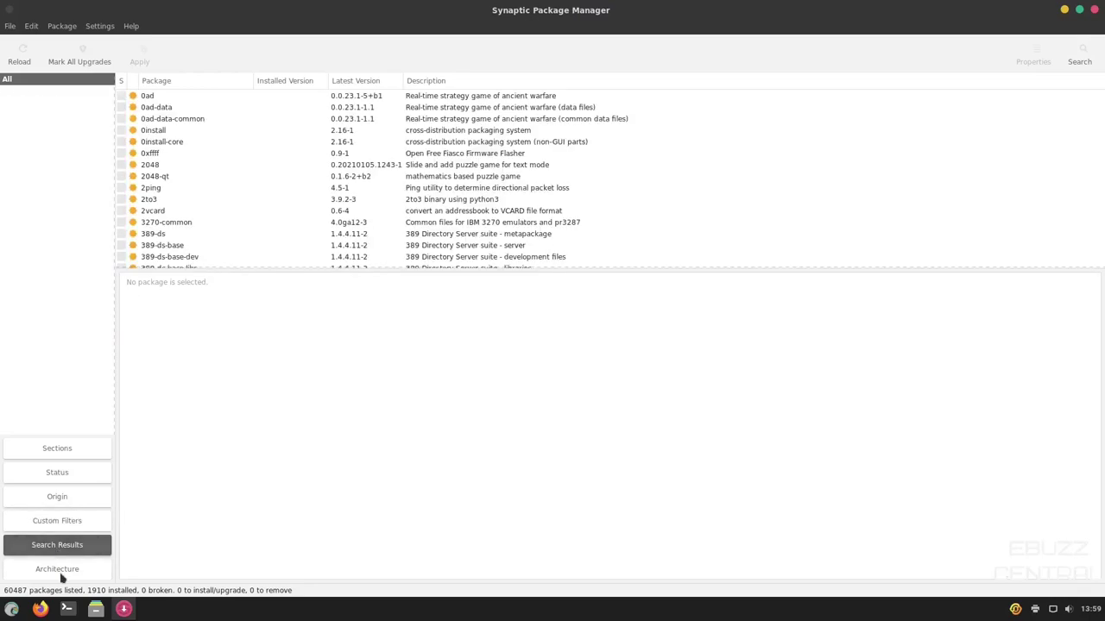
{"action": "left_click", "coordinate": [61, 573]}
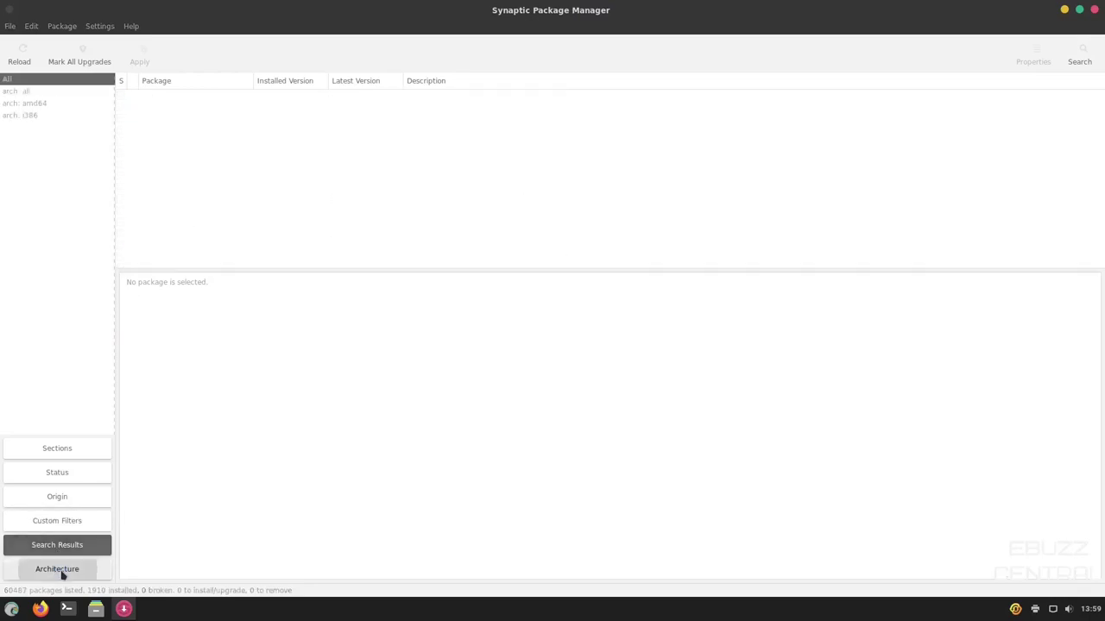
{"action": "left_click", "coordinate": [53, 476]}
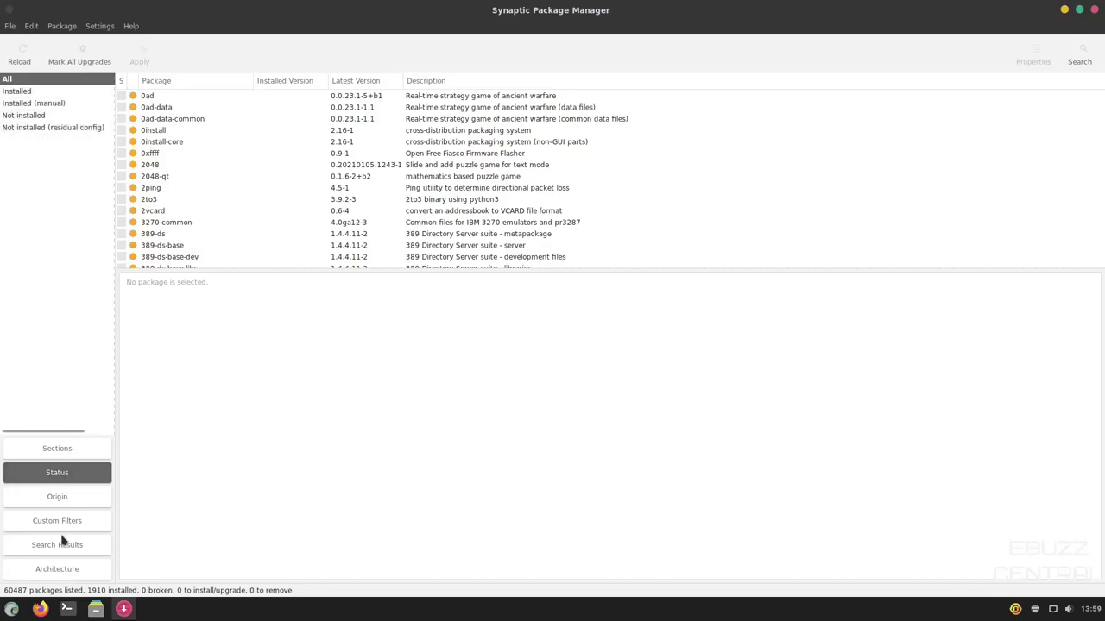
{"action": "left_click", "coordinate": [59, 496]}
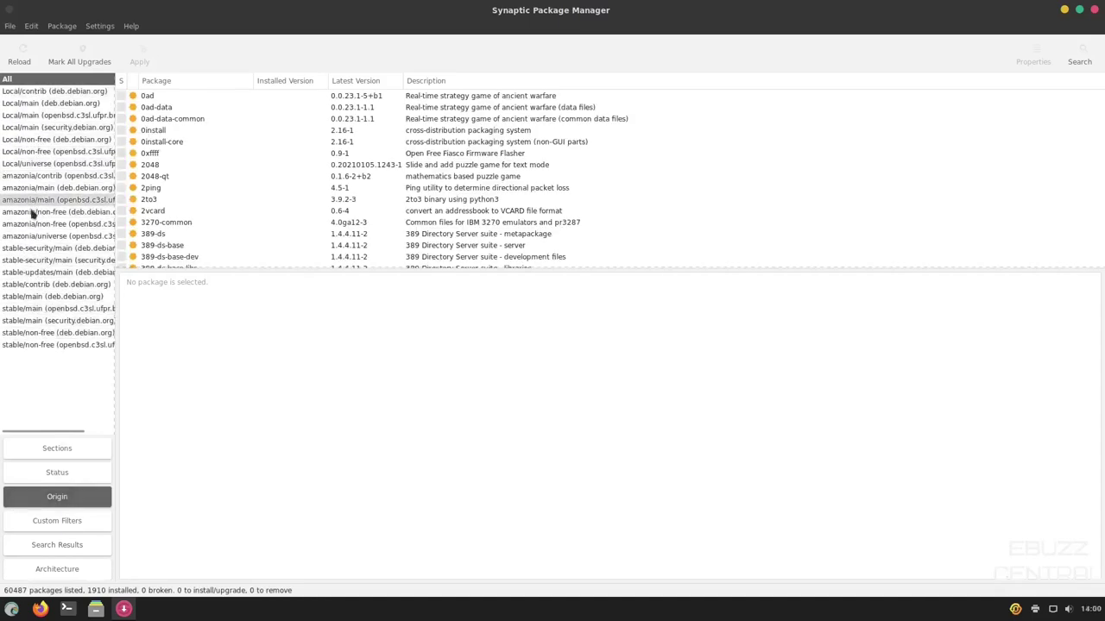
{"action": "left_click", "coordinate": [46, 457]}
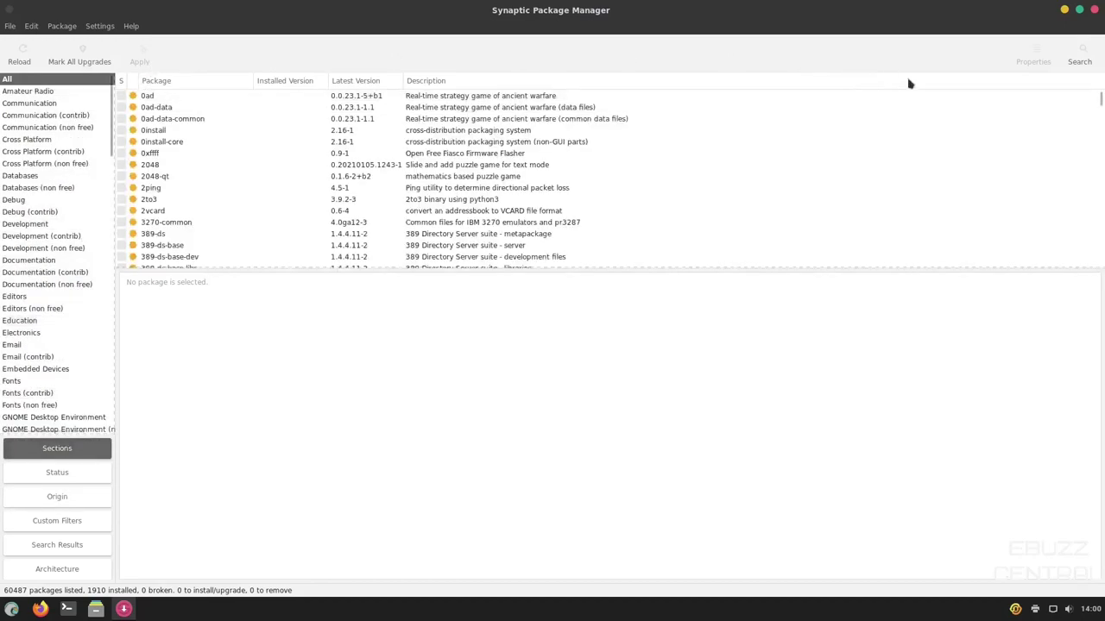
- Search packages by description and name for obs-studio and mark it for installation with its additional required packages
{"action": "left_click", "coordinate": [1089, 54]}
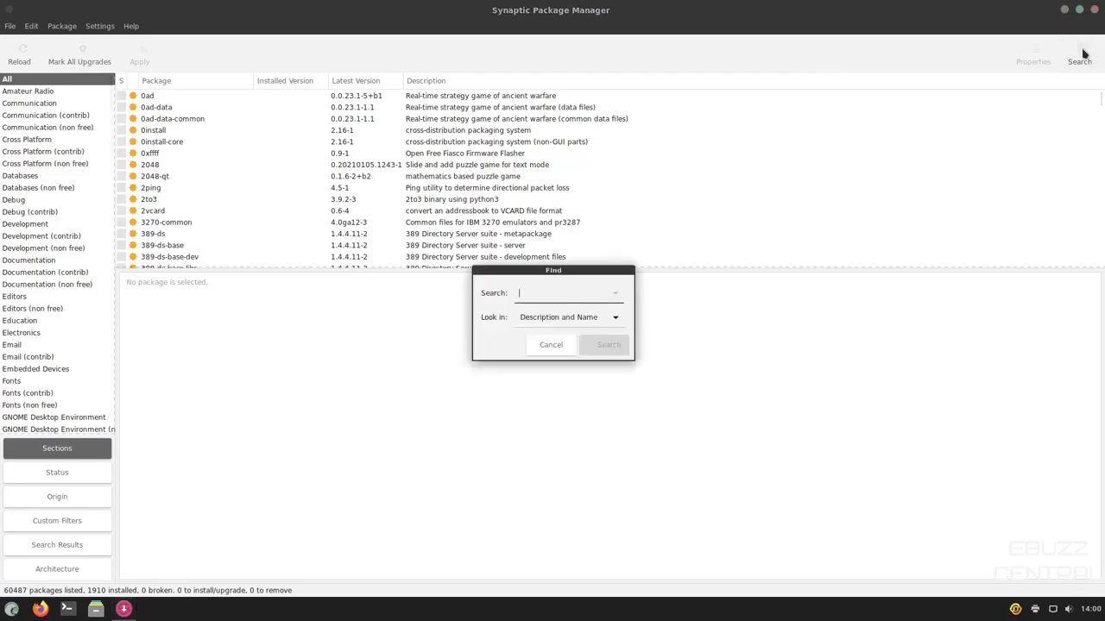
{"action": "type", "text": "obs-studio"}
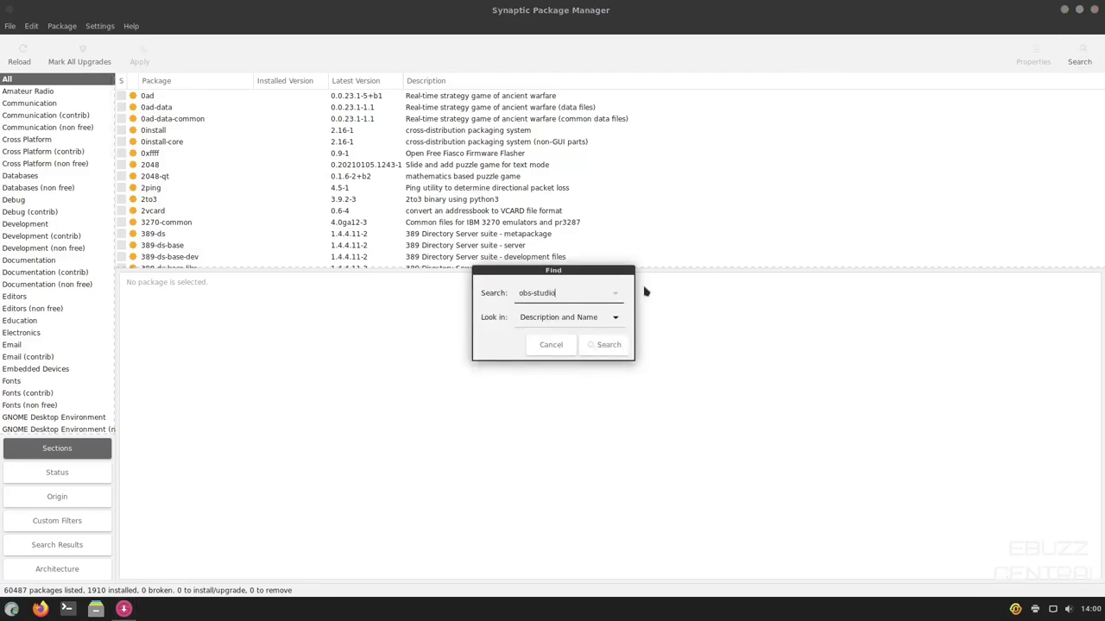
{"action": "left_click", "coordinate": [604, 345]}
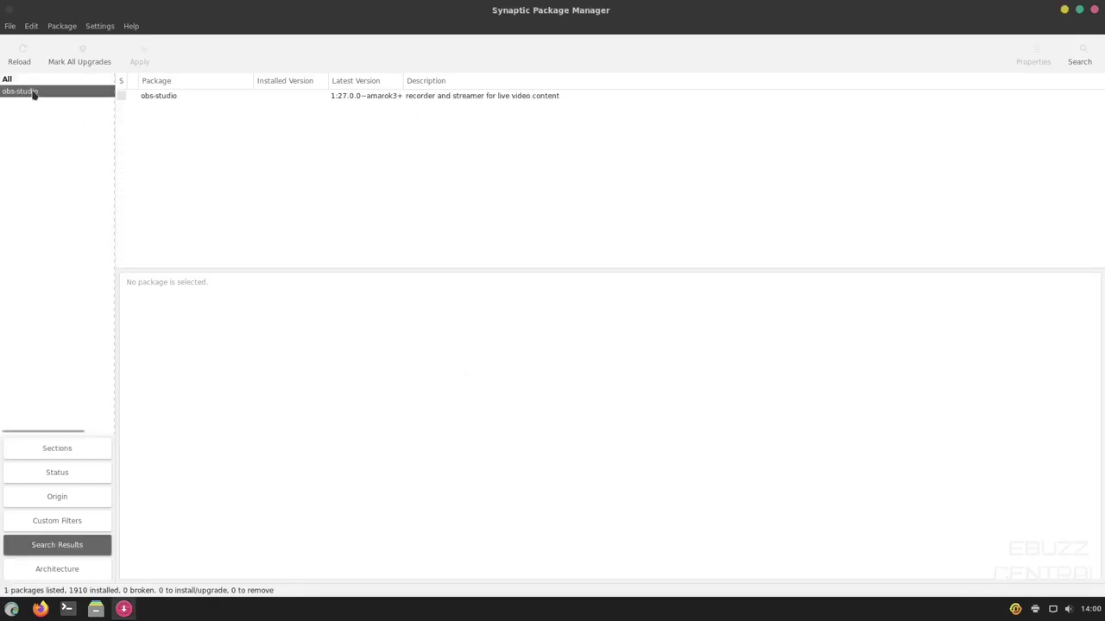
{"action": "left_click", "coordinate": [123, 100]}
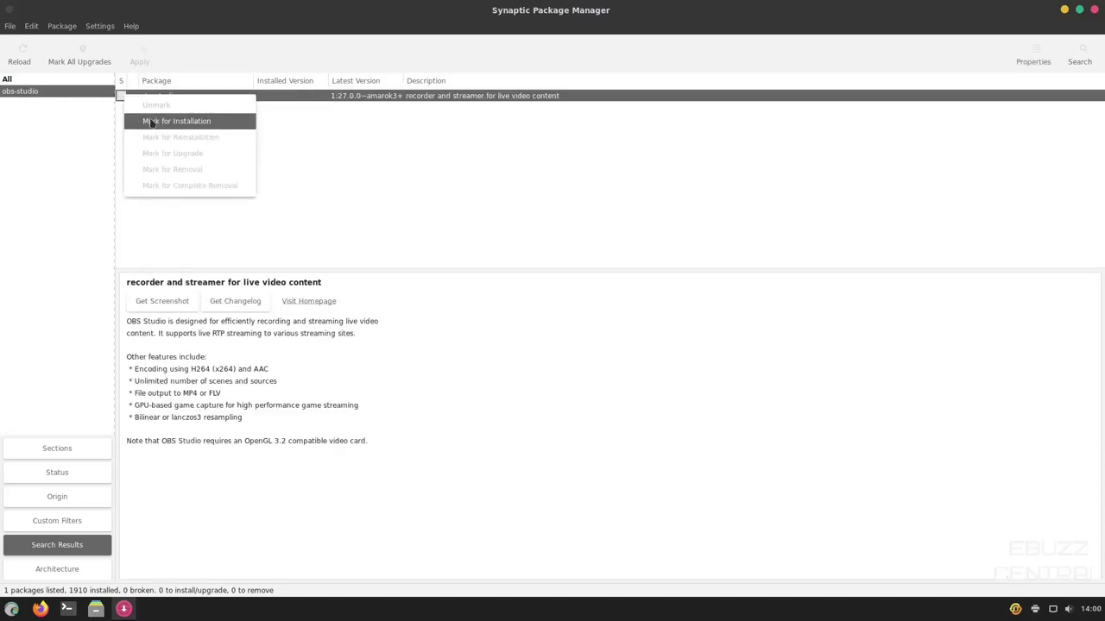
{"action": "left_click", "coordinate": [152, 116]}
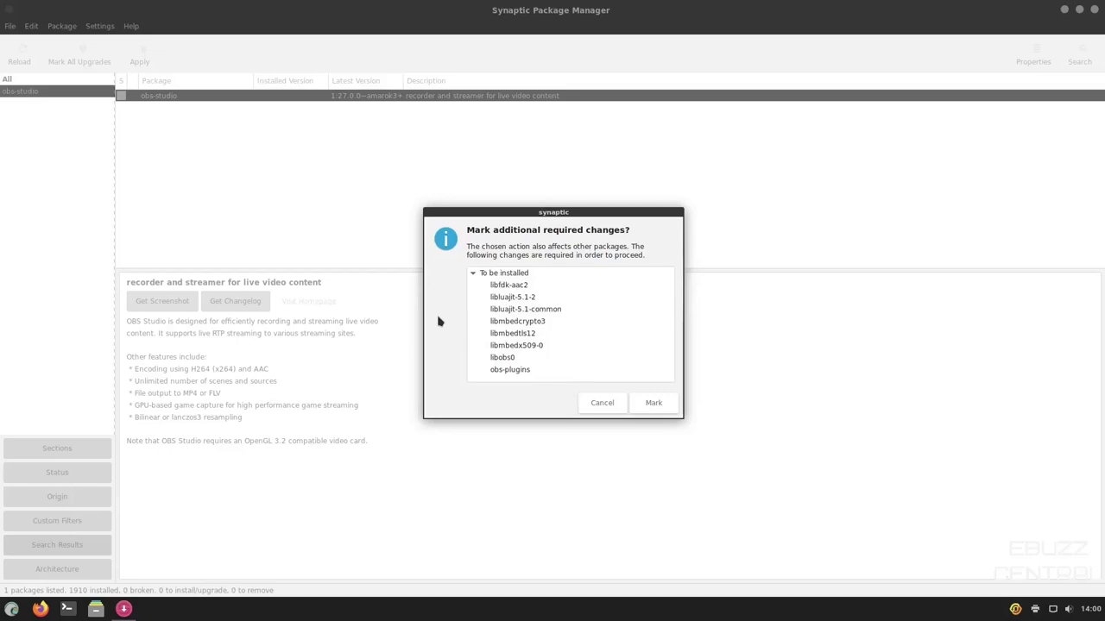
{"action": "left_click", "coordinate": [654, 406]}
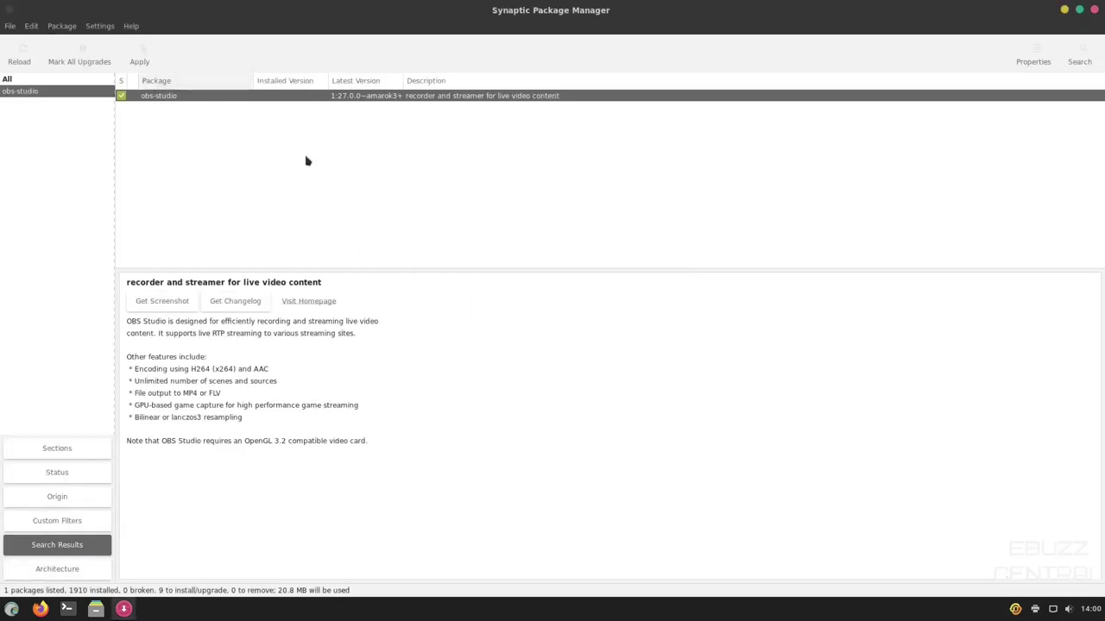
- Search the packages for gimp, and close Synaptic Package Manager without applying the marked changes
{"action": "left_click", "coordinate": [1079, 62]}
{"action": "type", "text": "gim"}
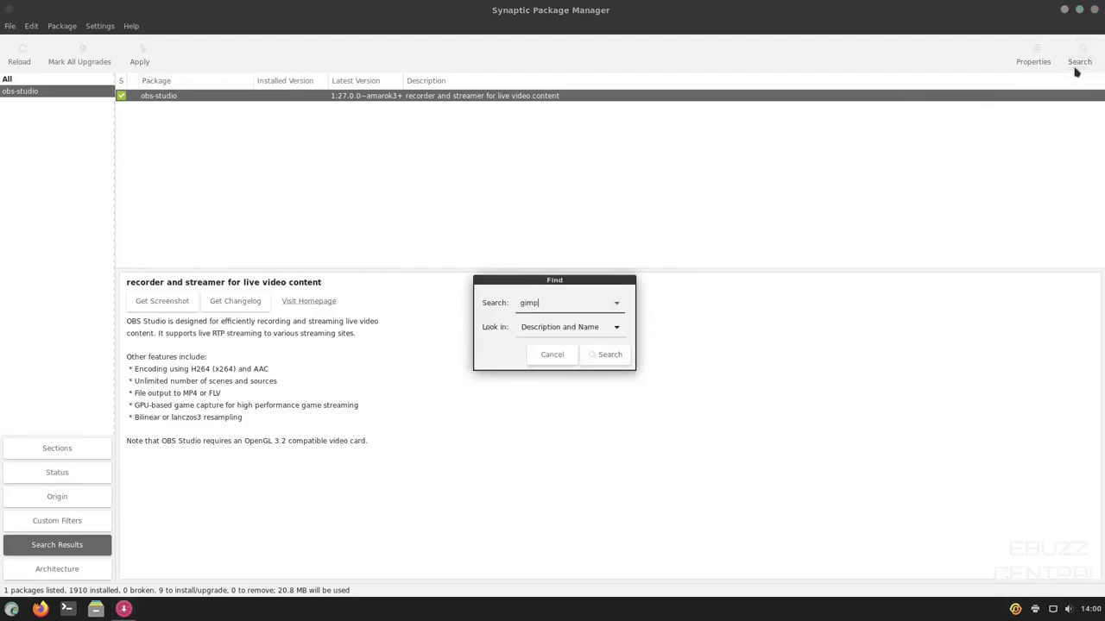
{"action": "type", "text": "p"}
{"action": "key", "text": "Return"}
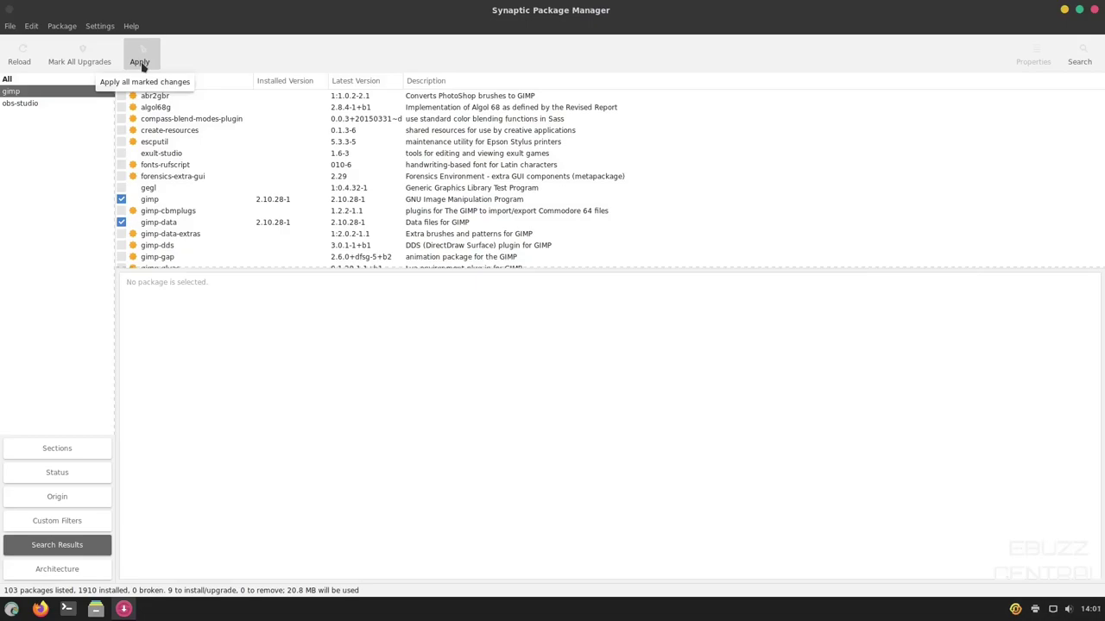
{"action": "left_click", "coordinate": [1095, 10]}
{"action": "left_click", "coordinate": [759, 347]}
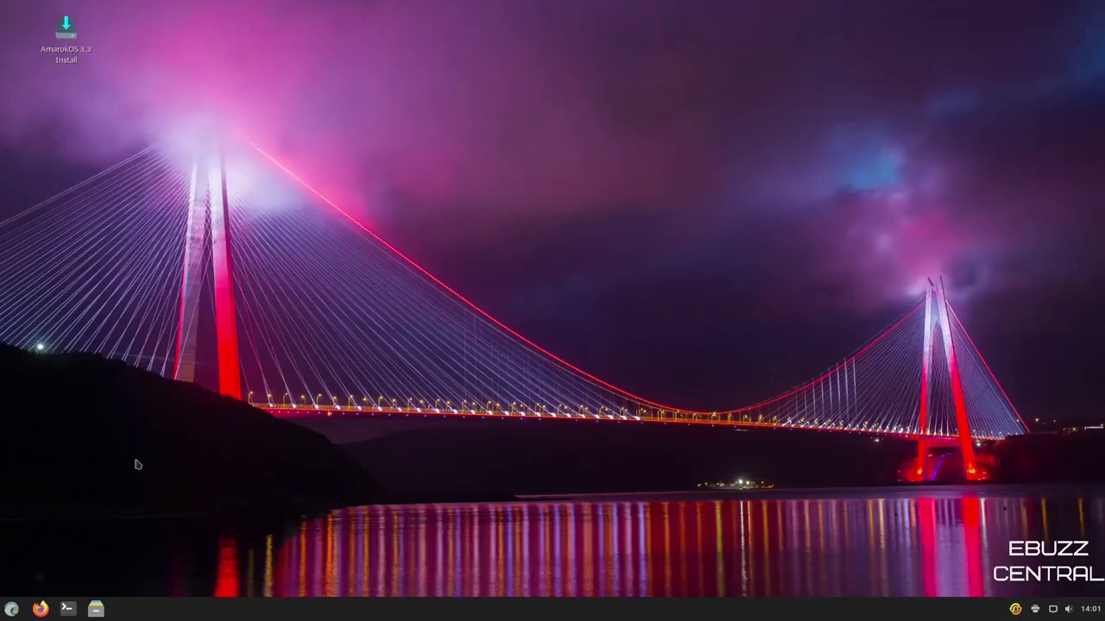
- Open Timeshift from the Administration applications
{"action": "left_click", "coordinate": [12, 610]}
{"action": "left_click", "coordinate": [76, 518]}
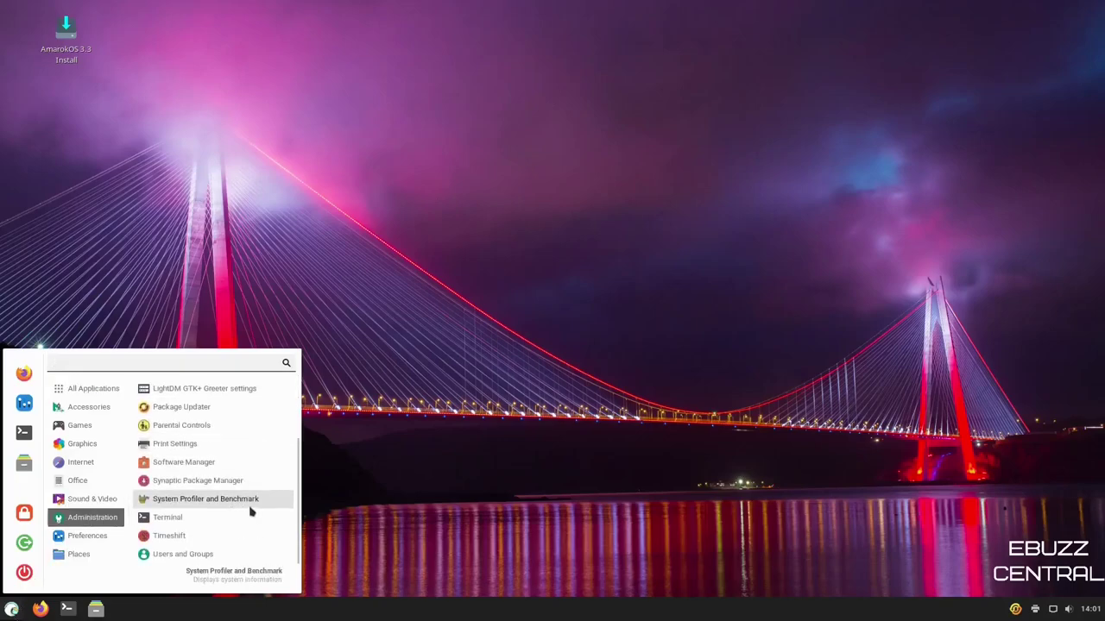
{"action": "left_click", "coordinate": [170, 538]}
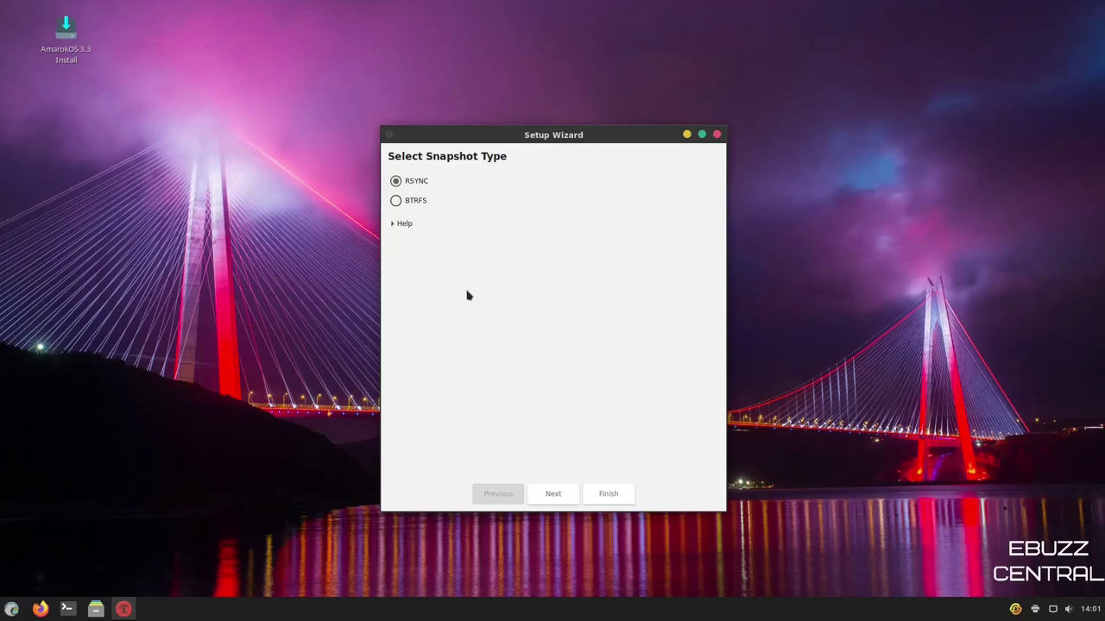
- Try to set up RSYNC snapshots on the QEMU HARDDISK ATA disk, and close the Setup Wizard and Timeshift
{"action": "left_click", "coordinate": [397, 201]}
{"action": "left_click", "coordinate": [396, 181]}
{"action": "left_click", "coordinate": [560, 495]}
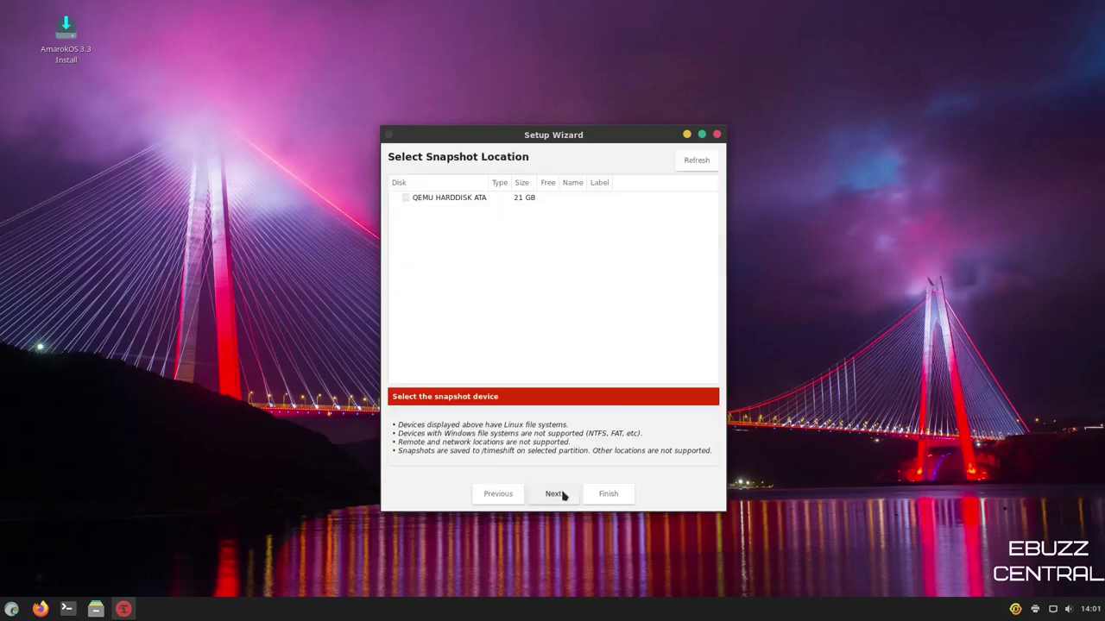
{"action": "left_click", "coordinate": [438, 202]}
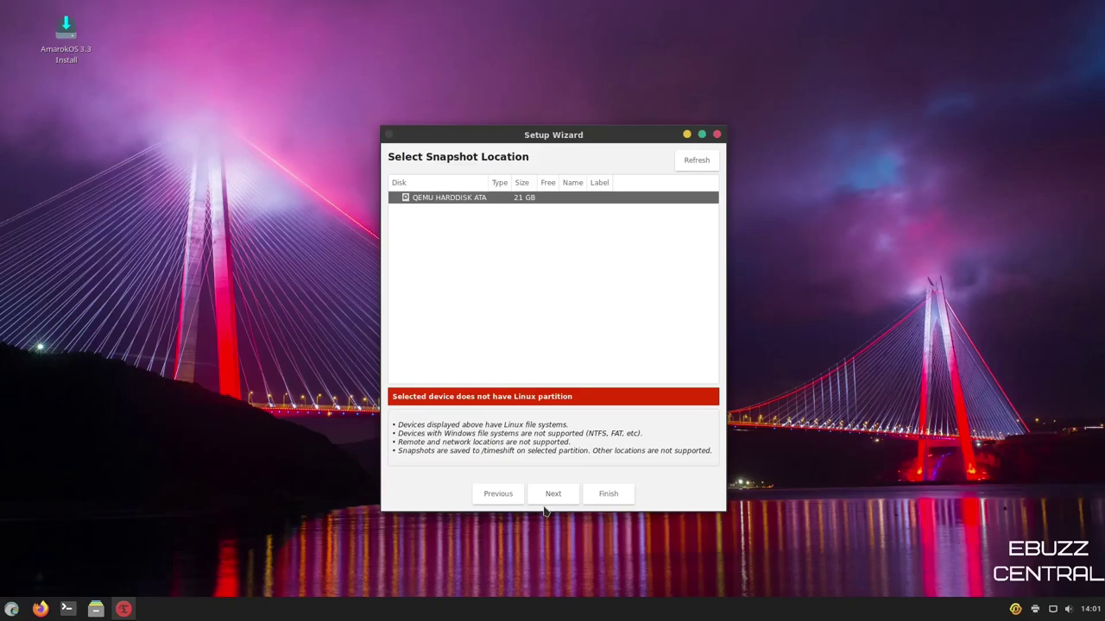
{"action": "left_click", "coordinate": [717, 136]}
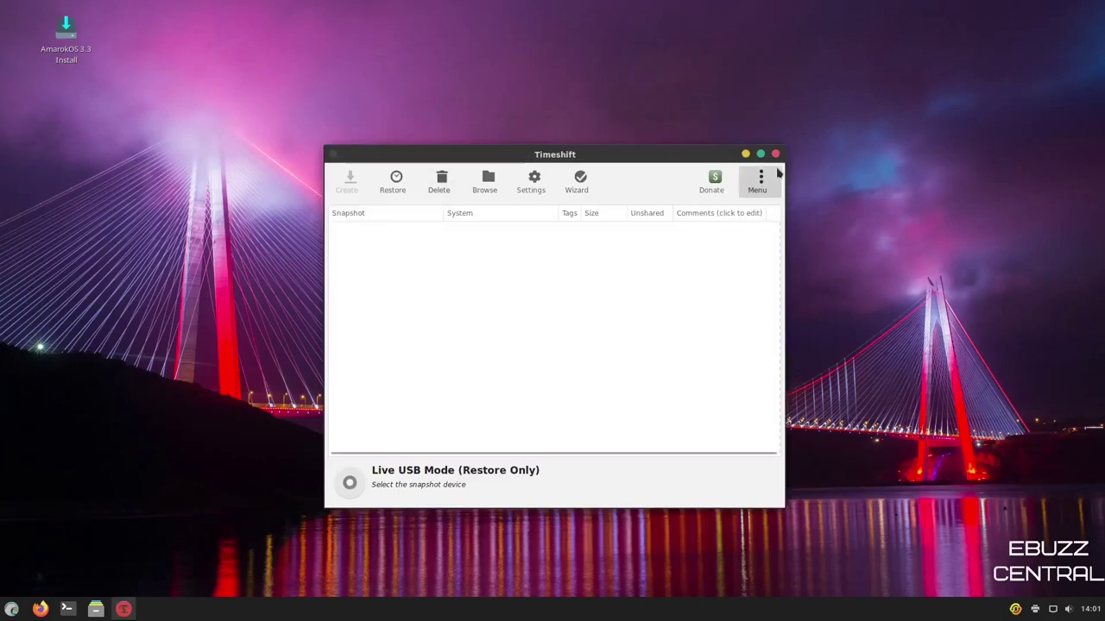
{"action": "left_click", "coordinate": [779, 153]}
- View the Preferences and Places categories in the application launcher, and close it
{"action": "left_click", "coordinate": [11, 608]}
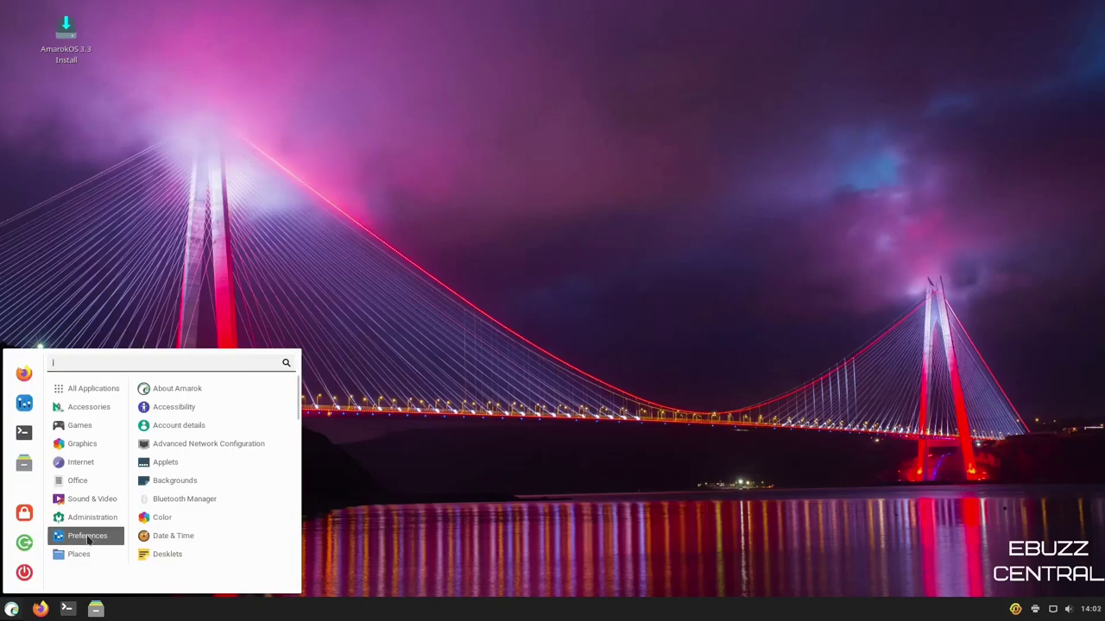
{"action": "mouse_move", "coordinate": [80, 560]}
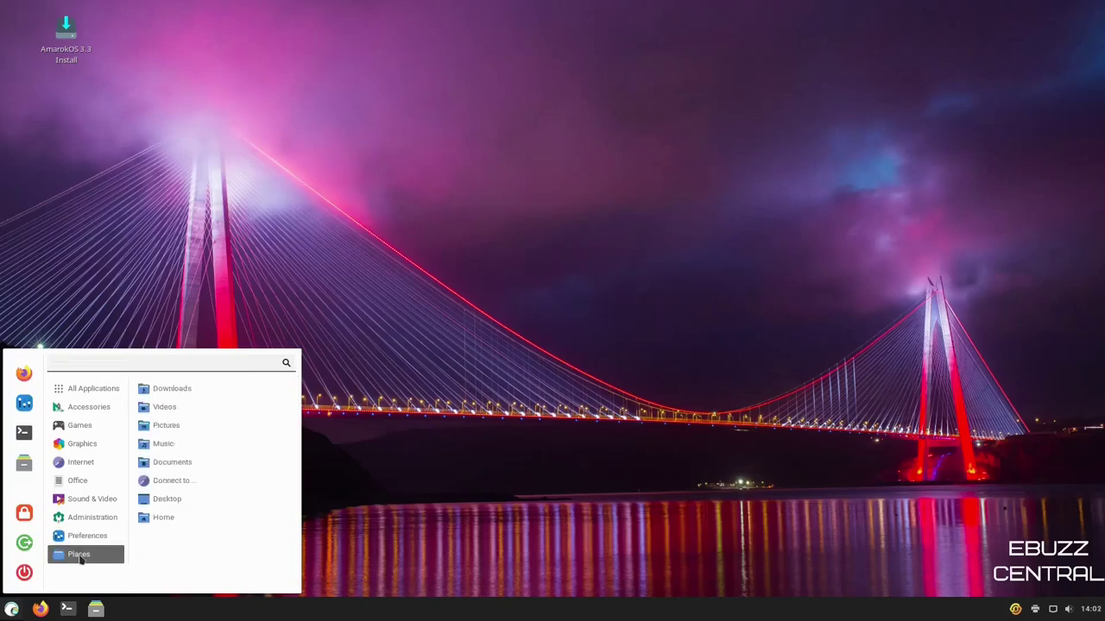
{"action": "left_click", "coordinate": [541, 380]}
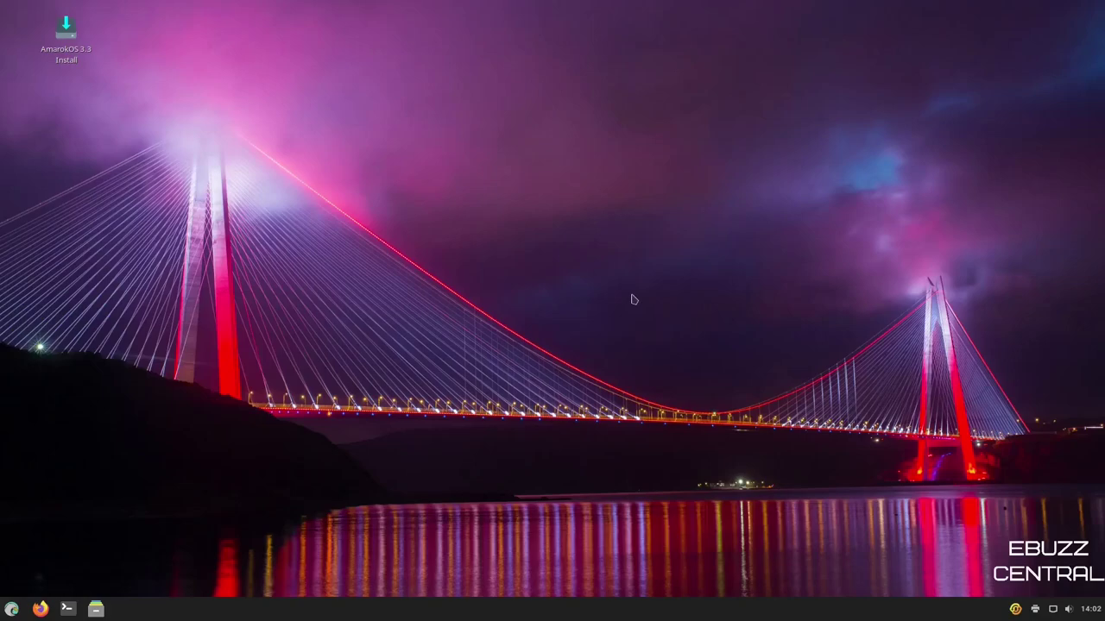